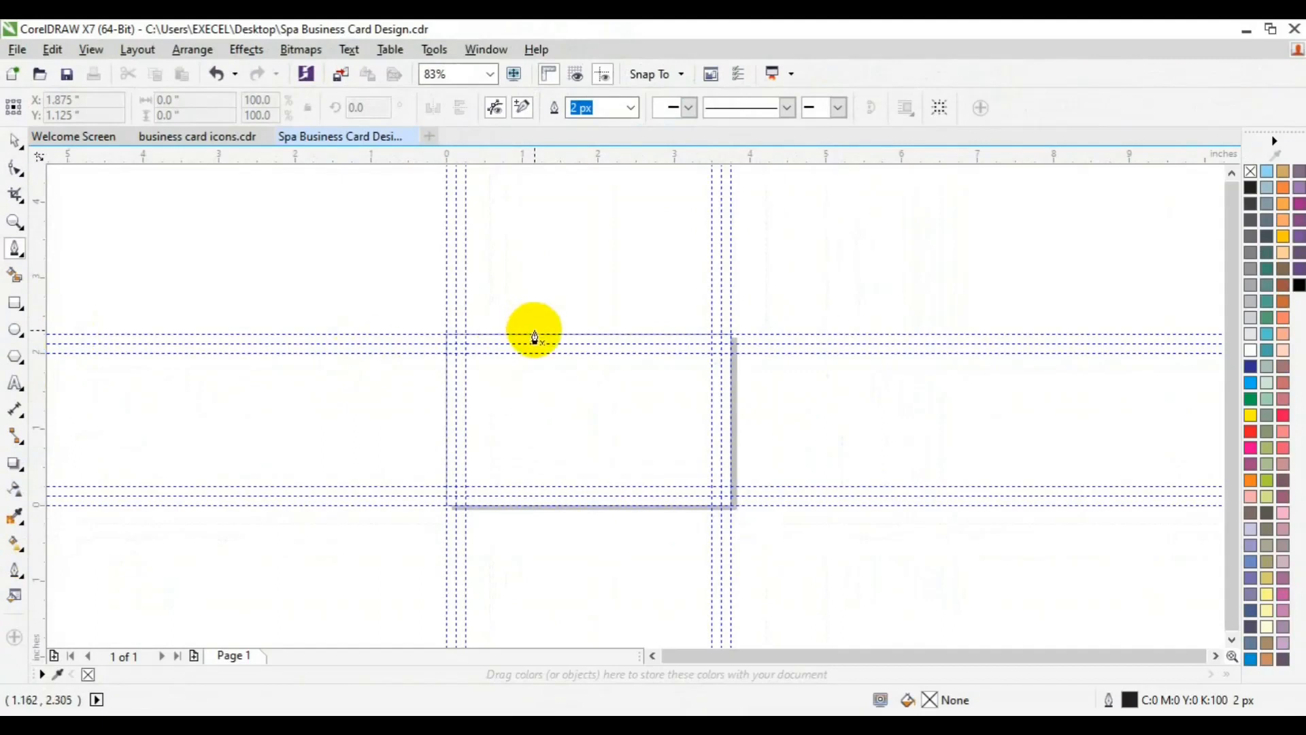
Draw an S-shaped Bezier curve from the card's top edge to below its bottom edge
left_click(537, 335)
left_click_drag(600, 424, 570, 501)
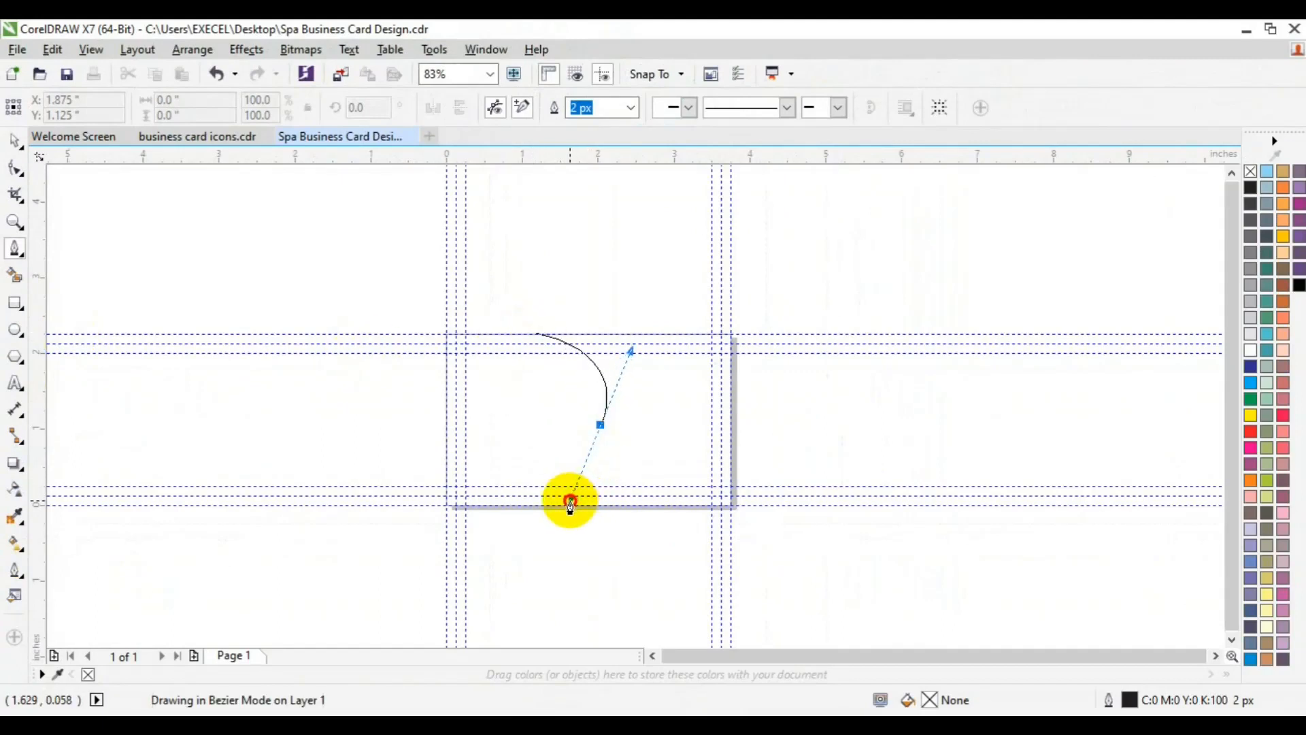
left_click_drag(618, 519, 611, 578)
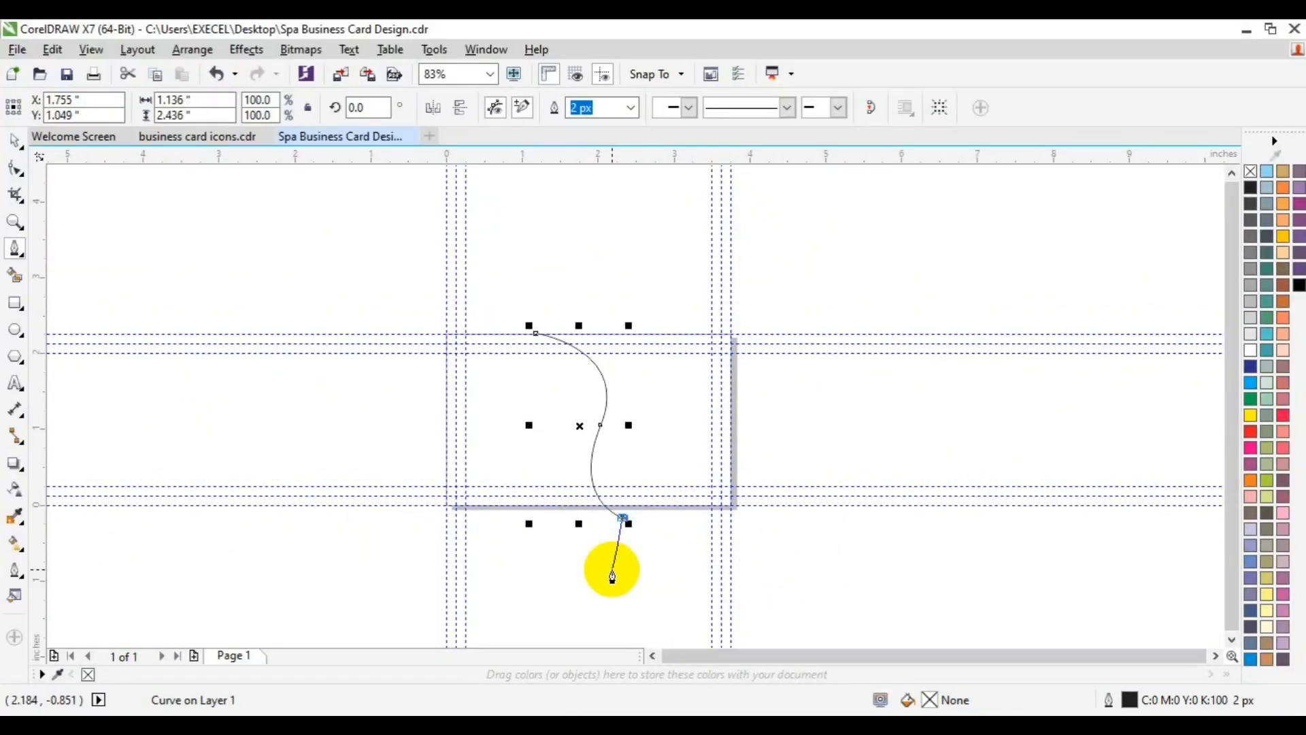
key("Escape")
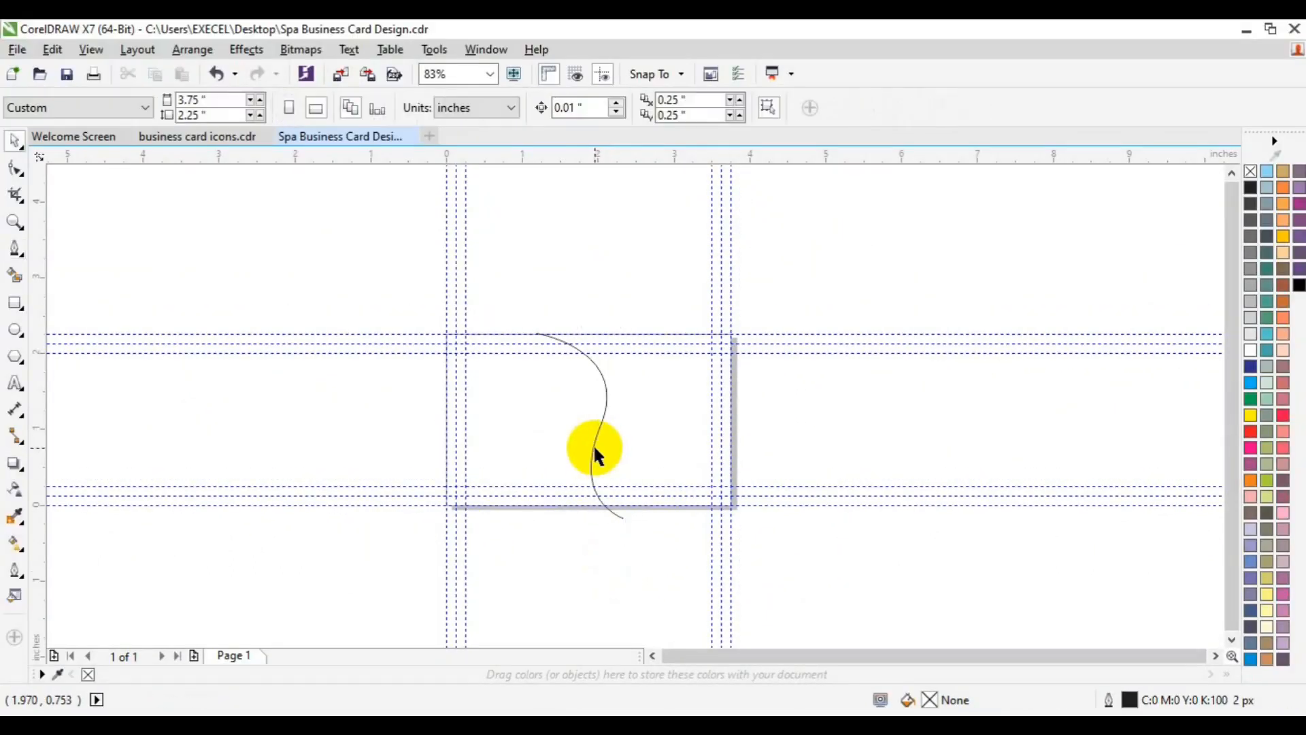
Reshape the curve's middle bulge and move its bottom end node down-left
left_click(593, 443)
left_click(15, 169)
left_click_drag(373, 294, 639, 406)
left_click_drag(631, 348, 642, 357)
left_click(646, 472)
left_click(621, 518)
left_click_drag(618, 524, 598, 544)
mouse_move(558, 487)
left_mouse_down()
mouse_move(563, 500)
mouse_move(581, 494)
left_mouse_up()
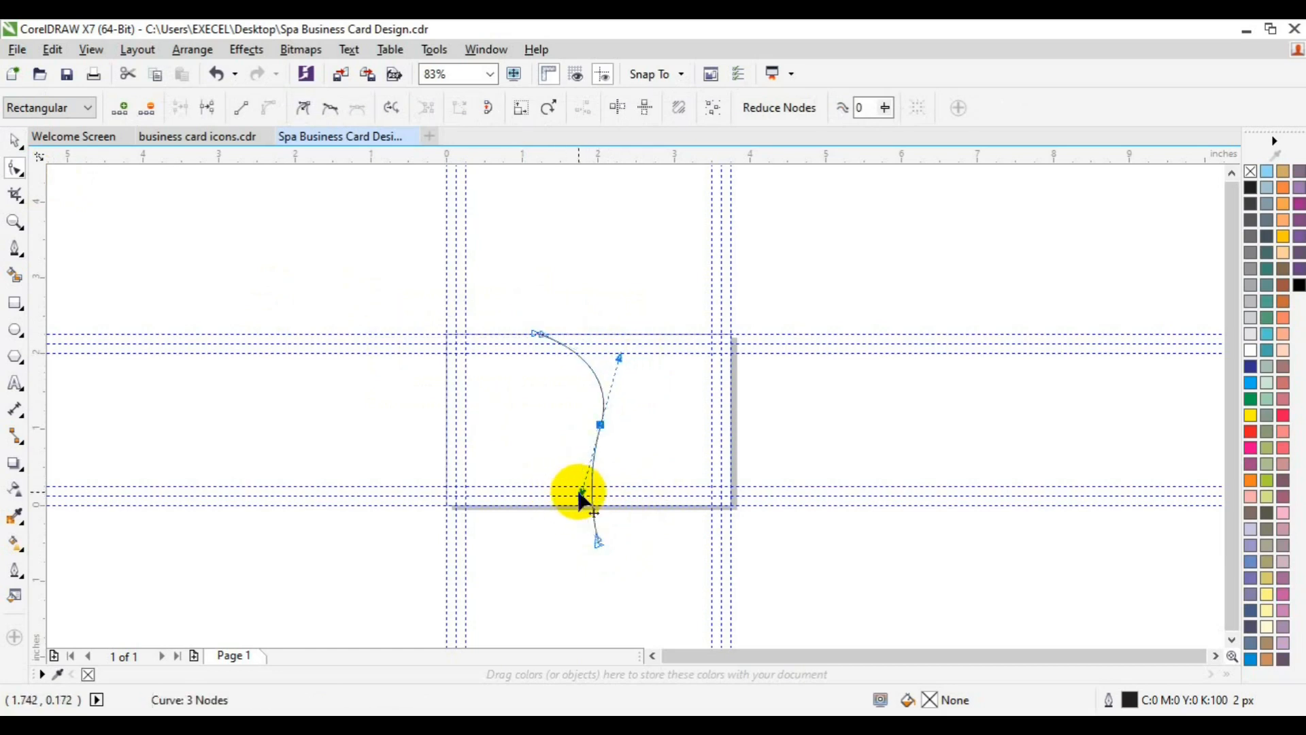
key("space")
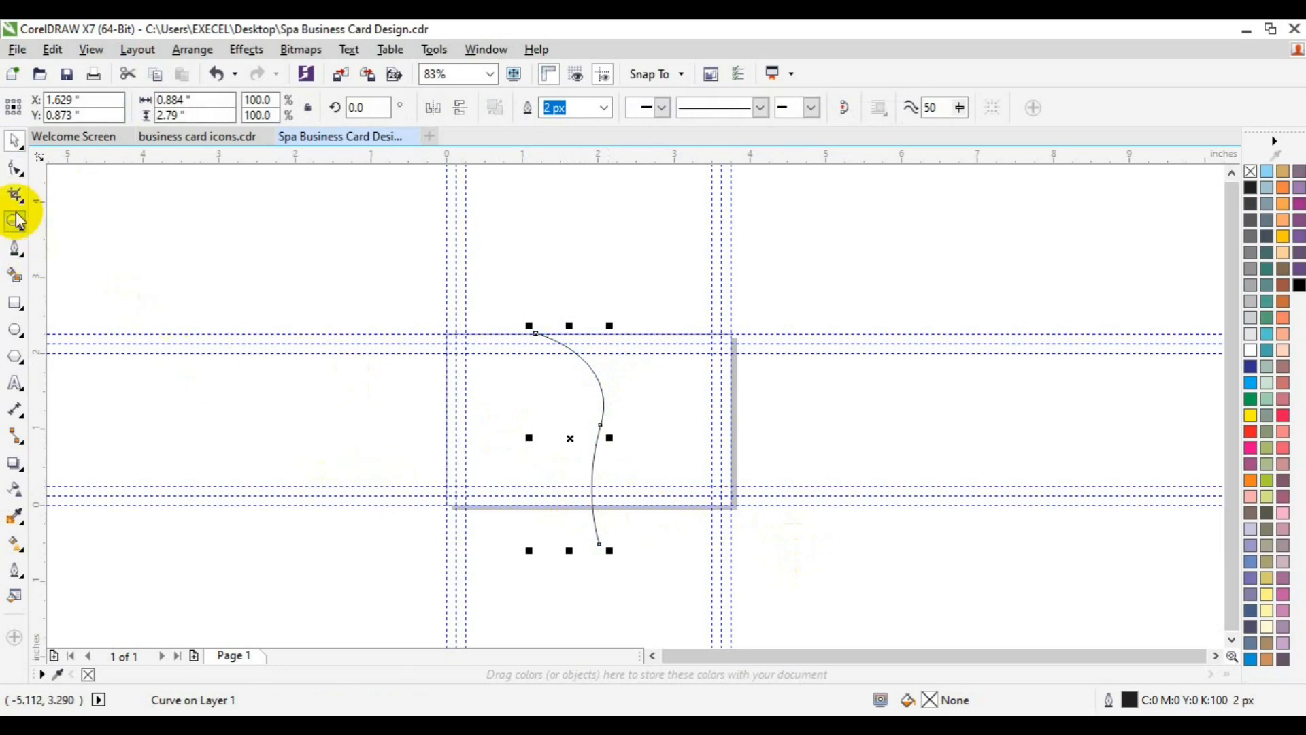
Refine the bend near the curve's top node, undoing an accidental deletion
left_click(15, 168)
left_click_drag(405, 310, 585, 336)
left_click_drag(510, 286, 661, 573)
key("Delete")
key("ctrl+z")
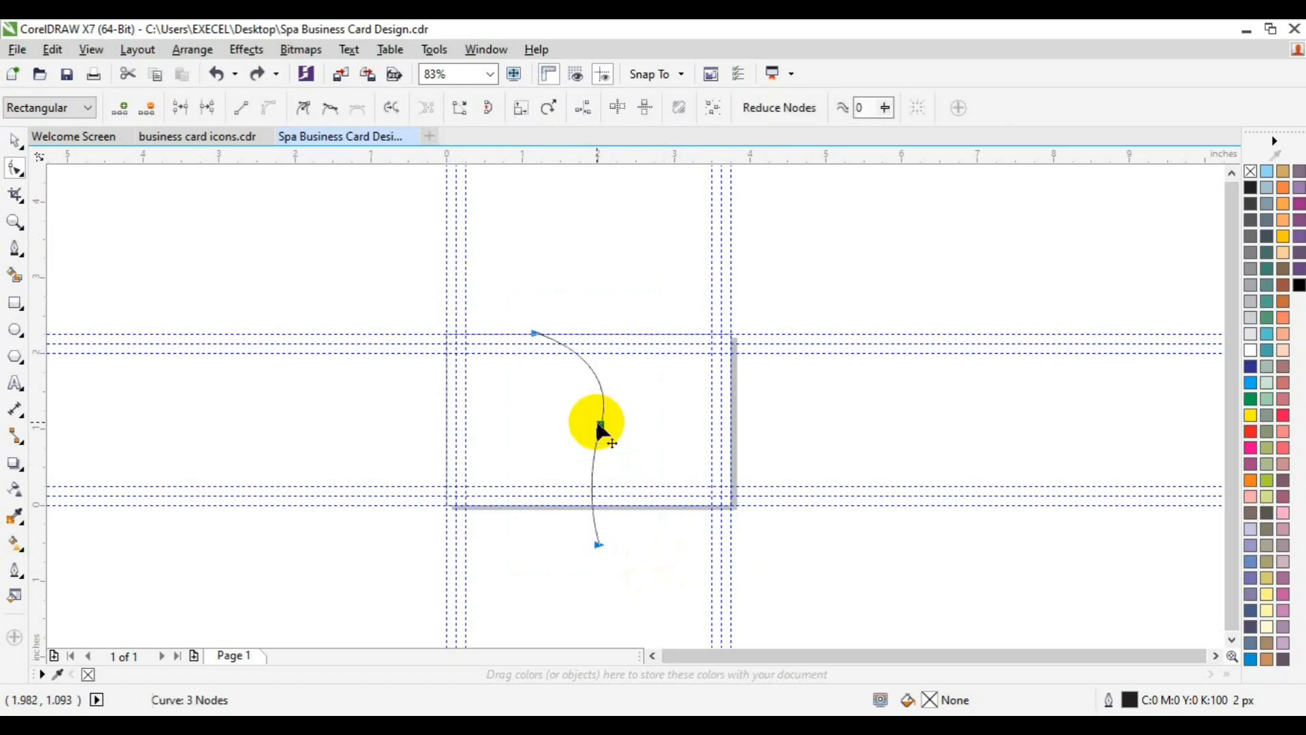
left_click_drag(512, 323, 575, 407)
left_click_drag(619, 357, 632, 367)
key("space")
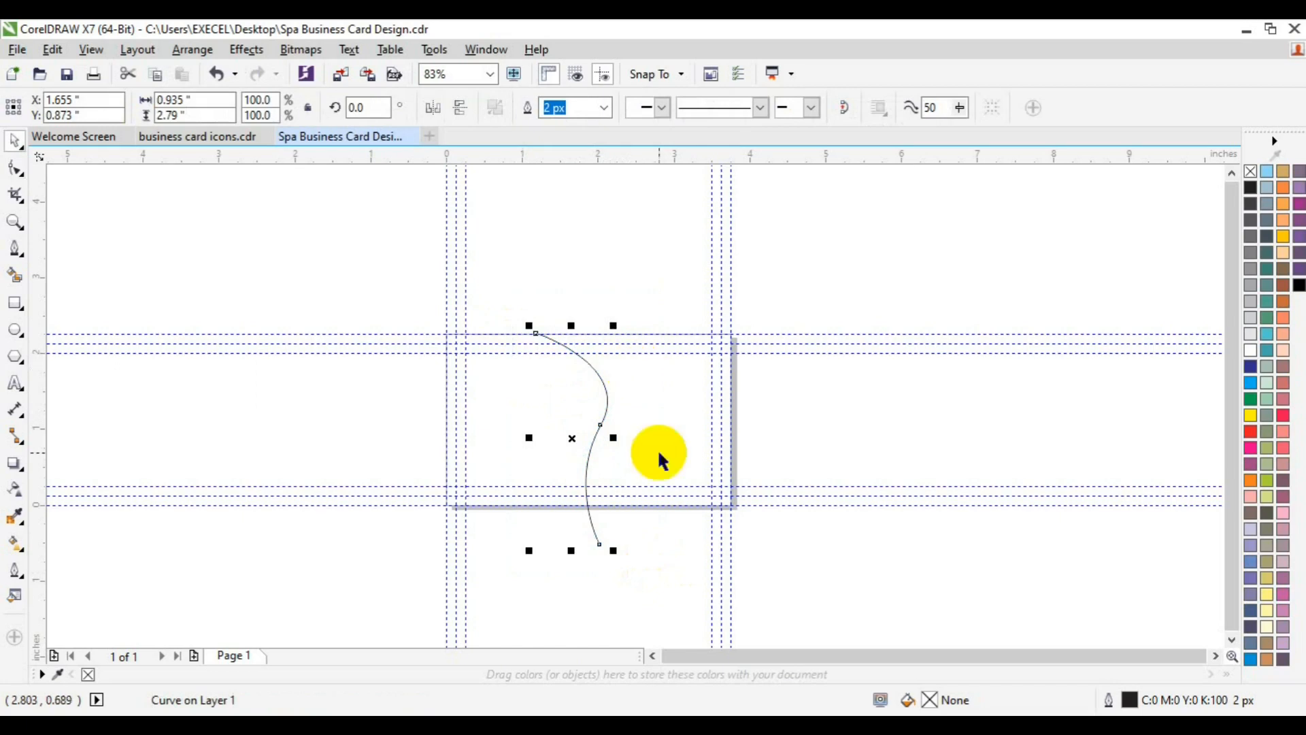
left_click(210, 398)
left_click(15, 248)
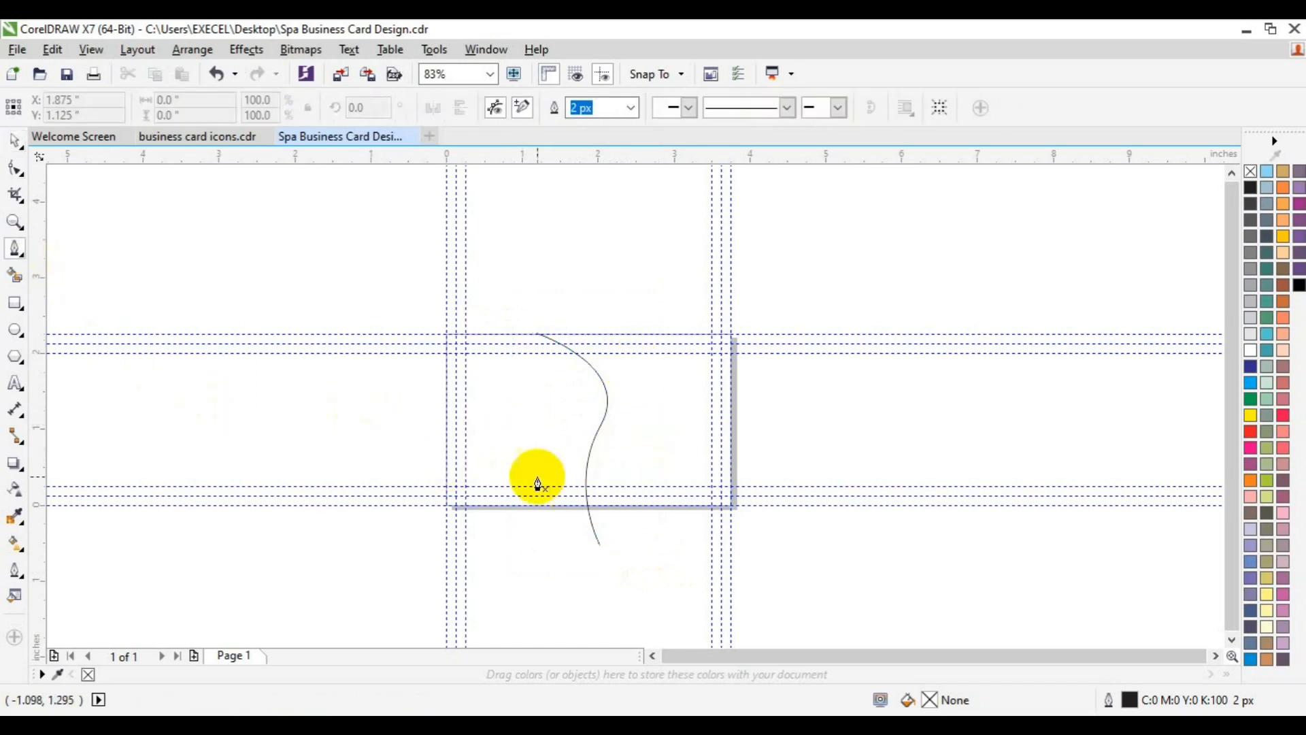
Draw a second Bezier curve from the bottom edge, bending mid-card, ending at the first curve's top
left_click(581, 509)
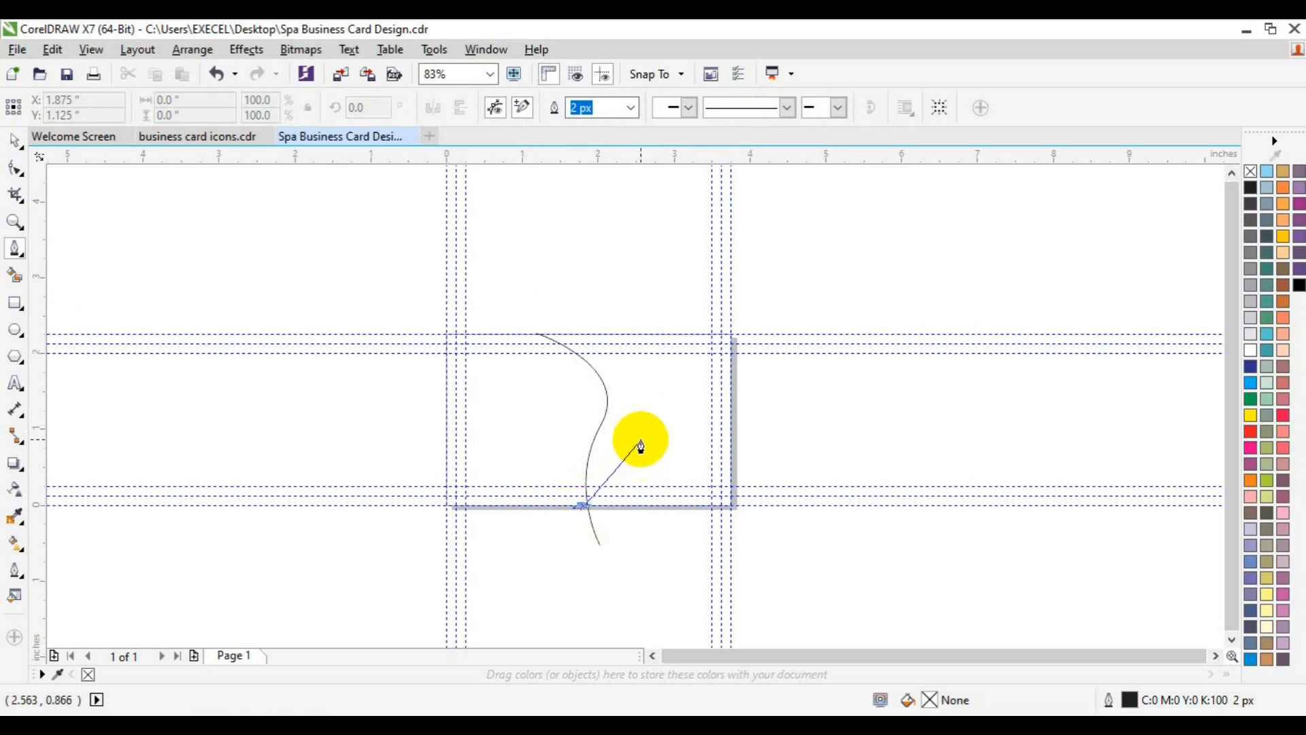
key("Escape")
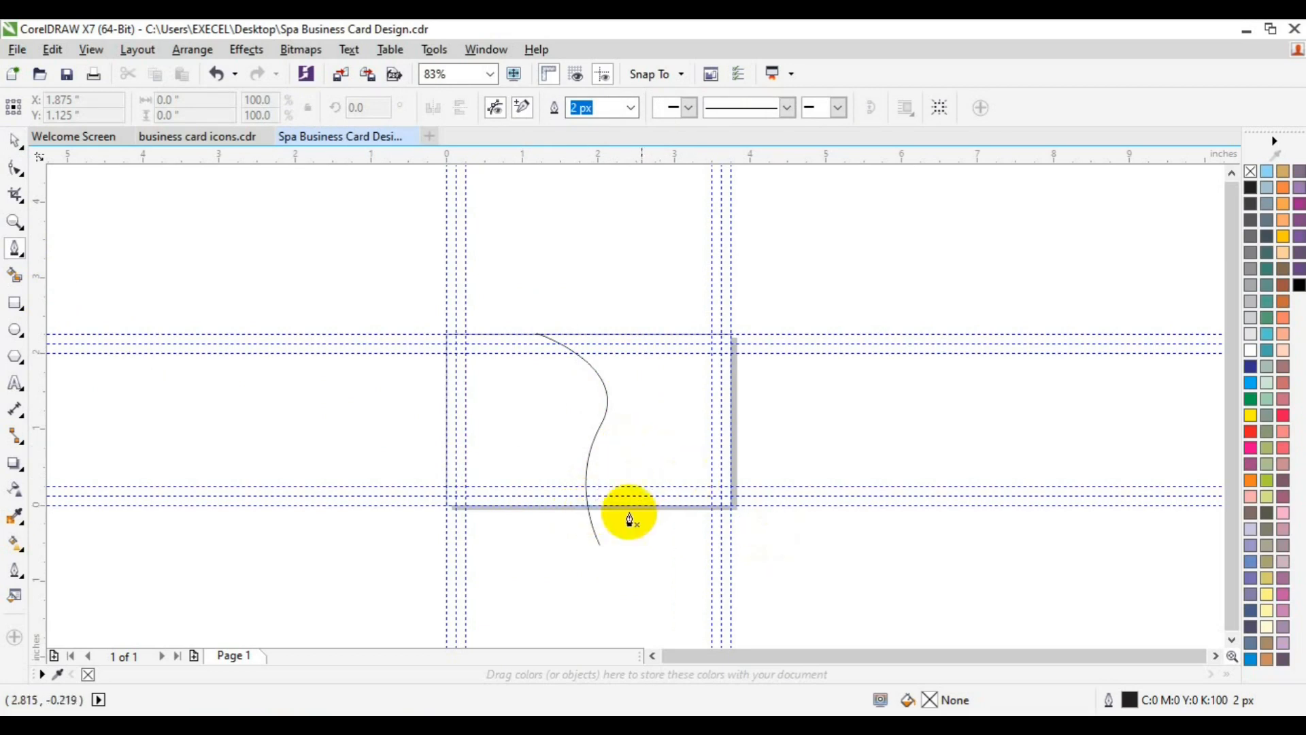
left_click(617, 510)
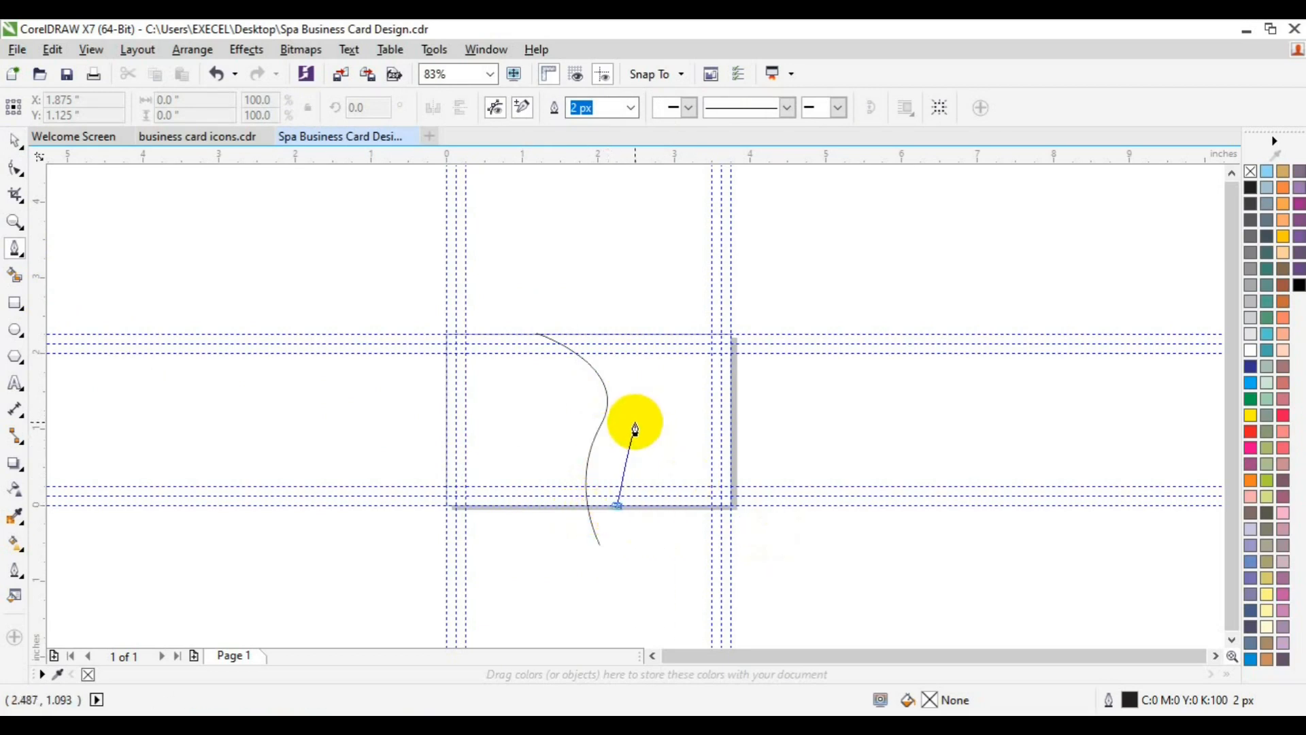
left_click_drag(620, 427, 644, 372)
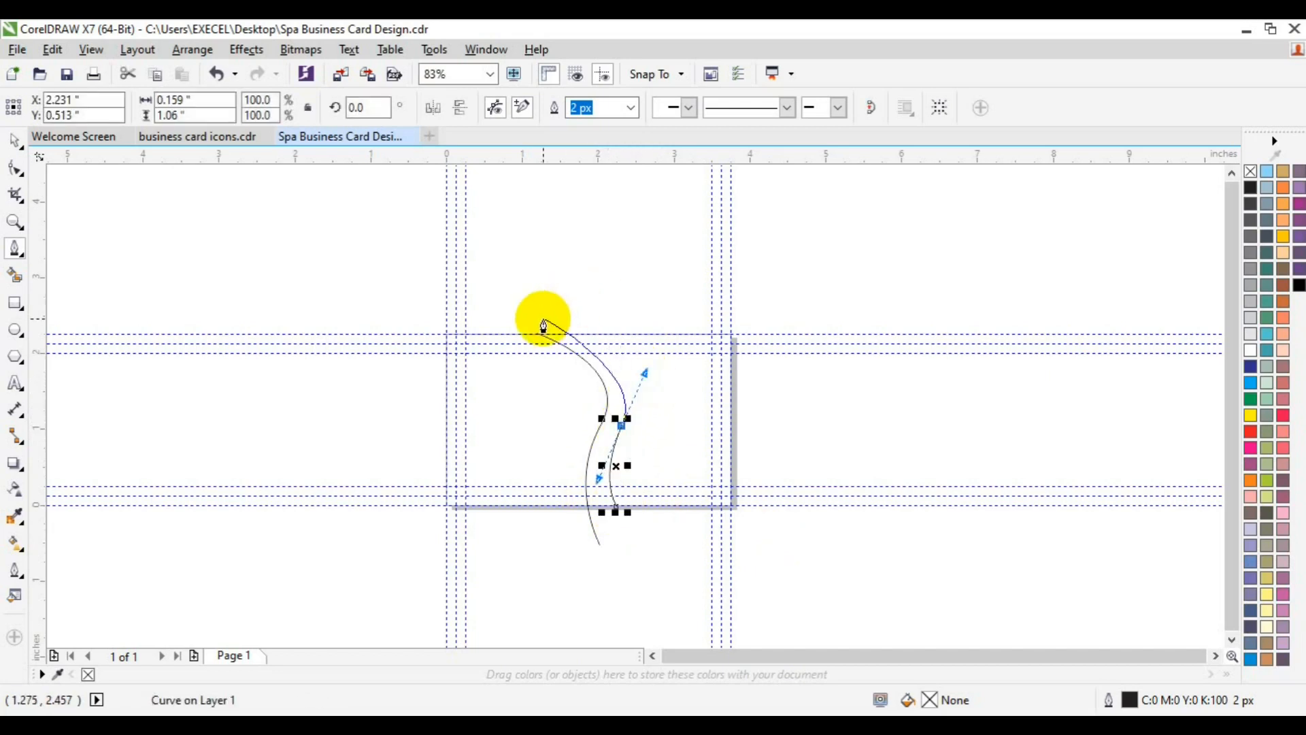
left_click_drag(526, 333, 437, 324)
key("space")
left_click(654, 247)
left_click(624, 416)
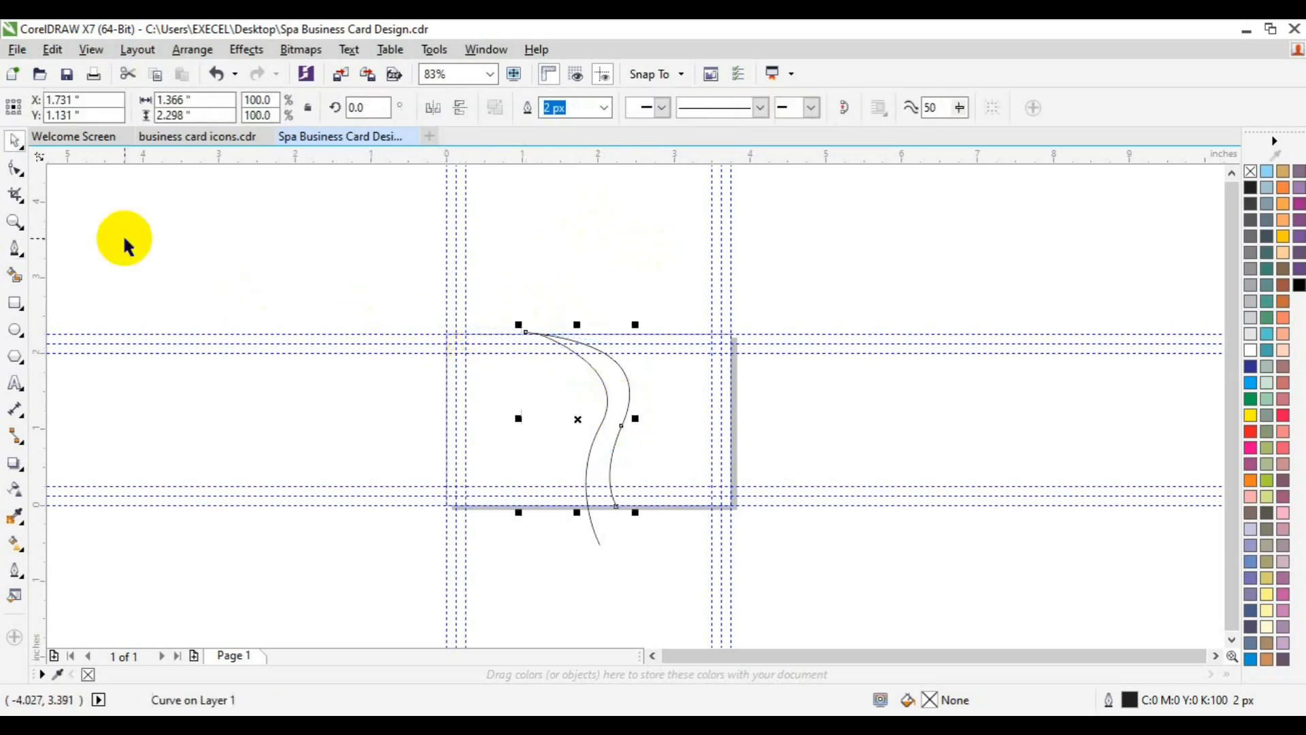
Bulge the second curve out to the right and shift its middle node down-right
left_click(15, 168)
left_click(615, 446)
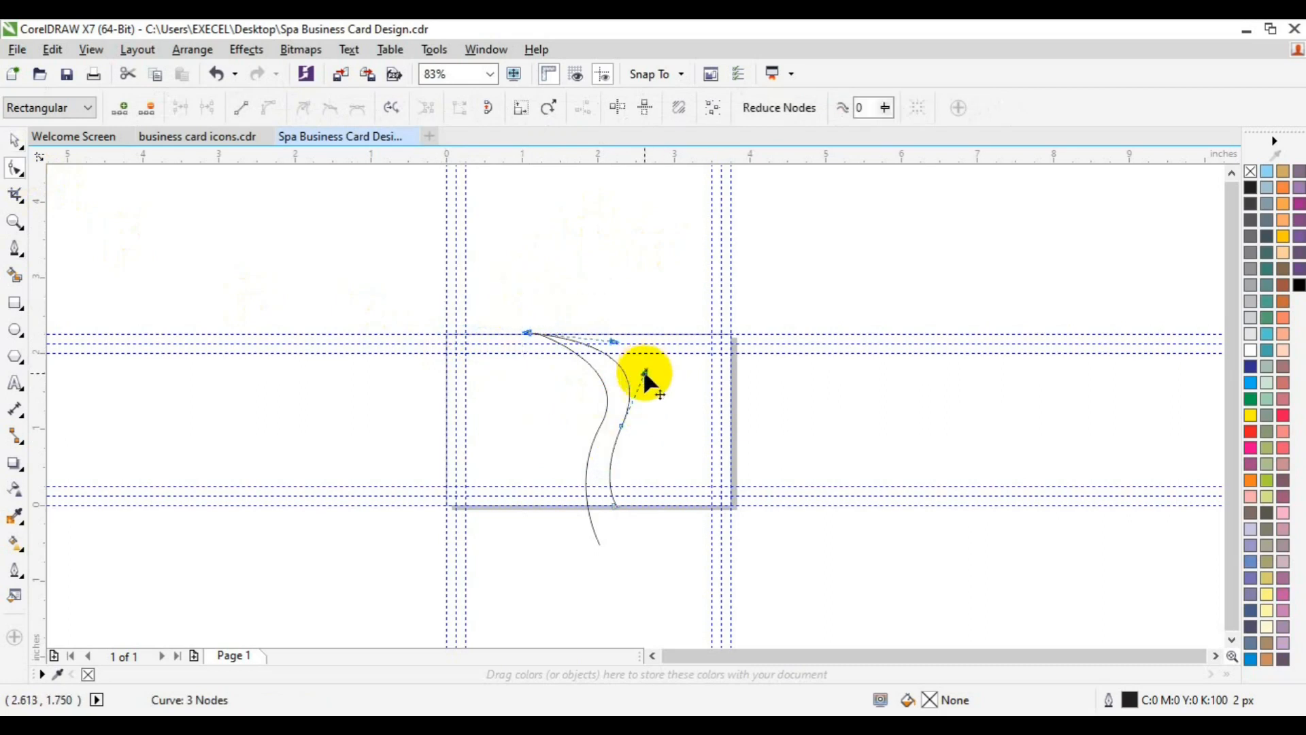
left_click_drag(657, 373, 667, 385)
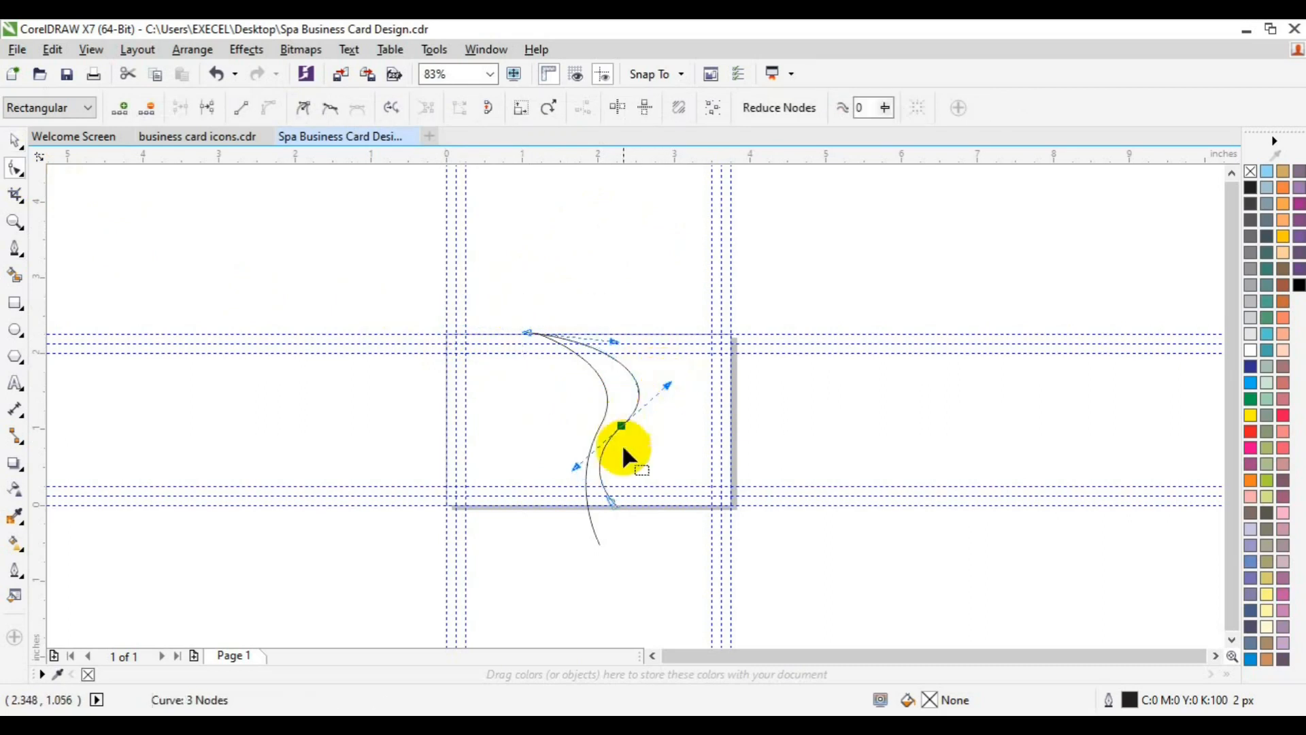
left_click_drag(612, 501, 589, 518)
left_click(622, 425)
left_click_drag(623, 425, 636, 443)
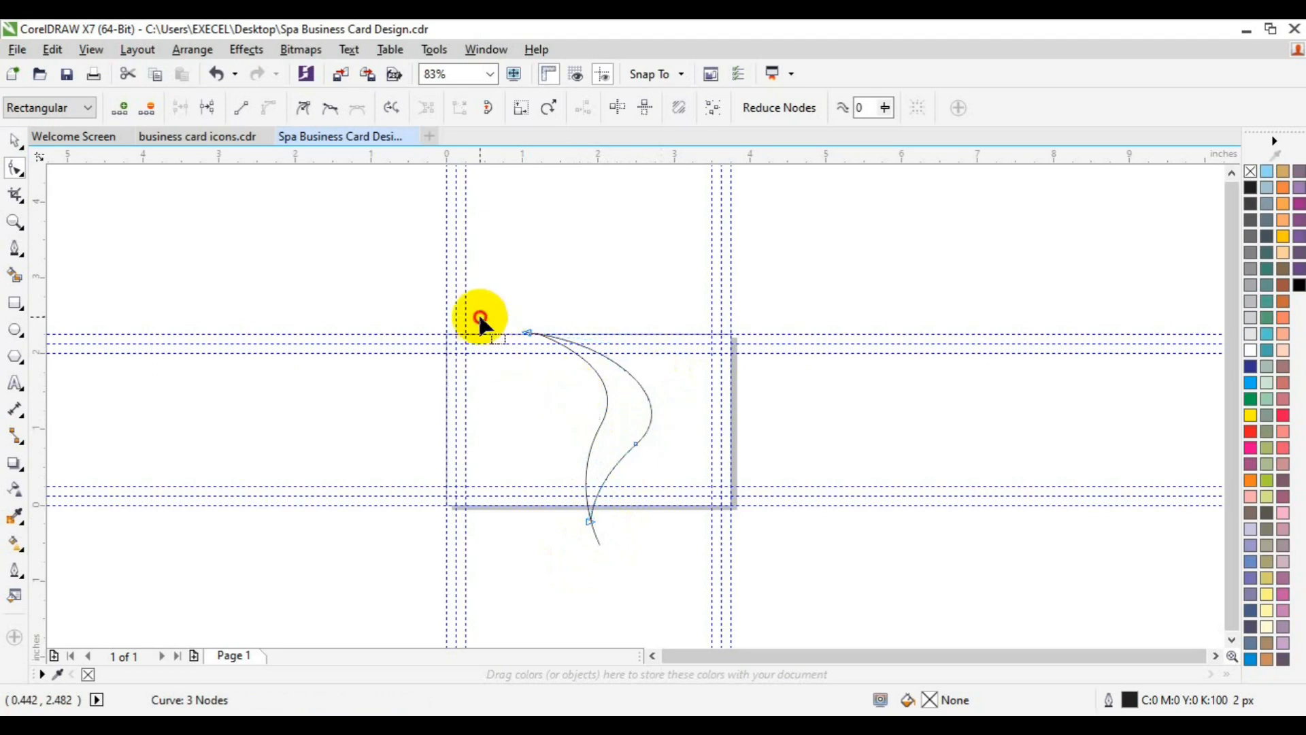
left_click_drag(678, 408, 676, 403)
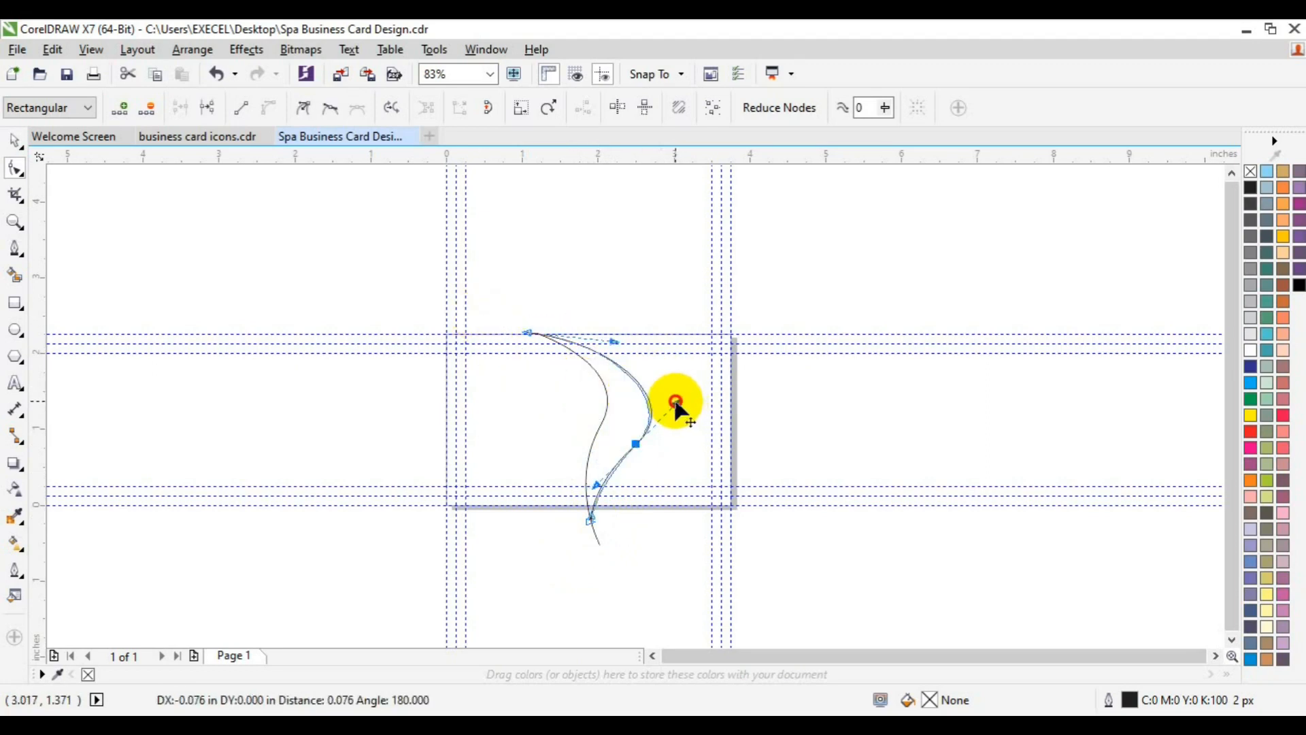
key("space")
Adjust the second curve's bend near its top node
left_click(585, 469)
left_click(377, 432)
left_click(591, 441)
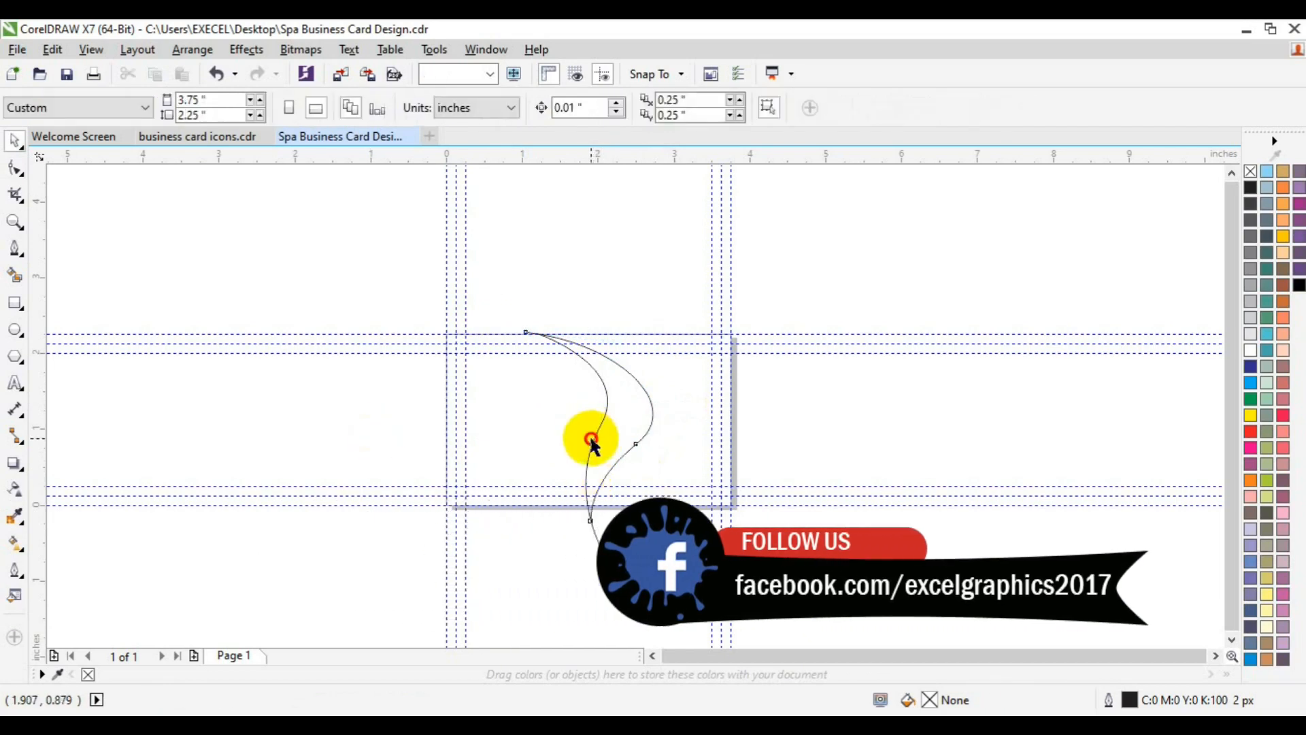
left_click(22, 170)
left_click_drag(442, 283, 553, 355)
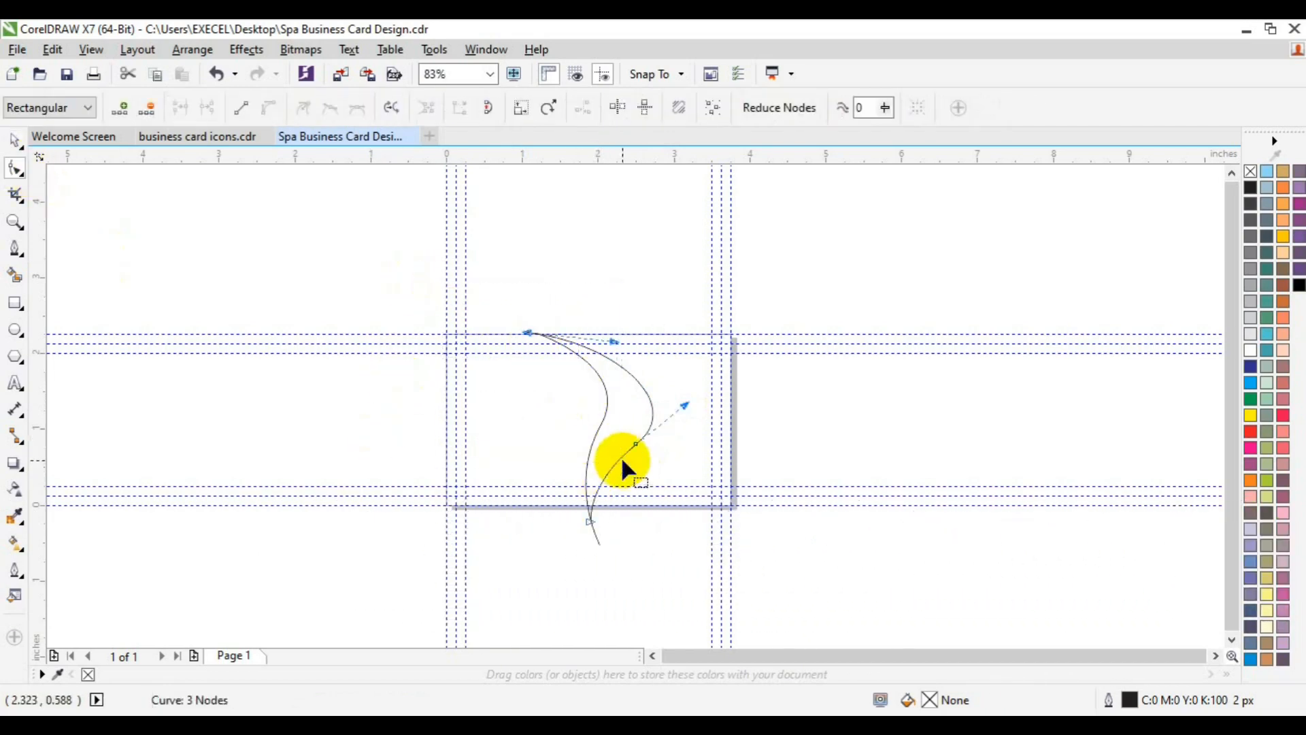
left_click_drag(684, 405, 637, 414)
key("space")
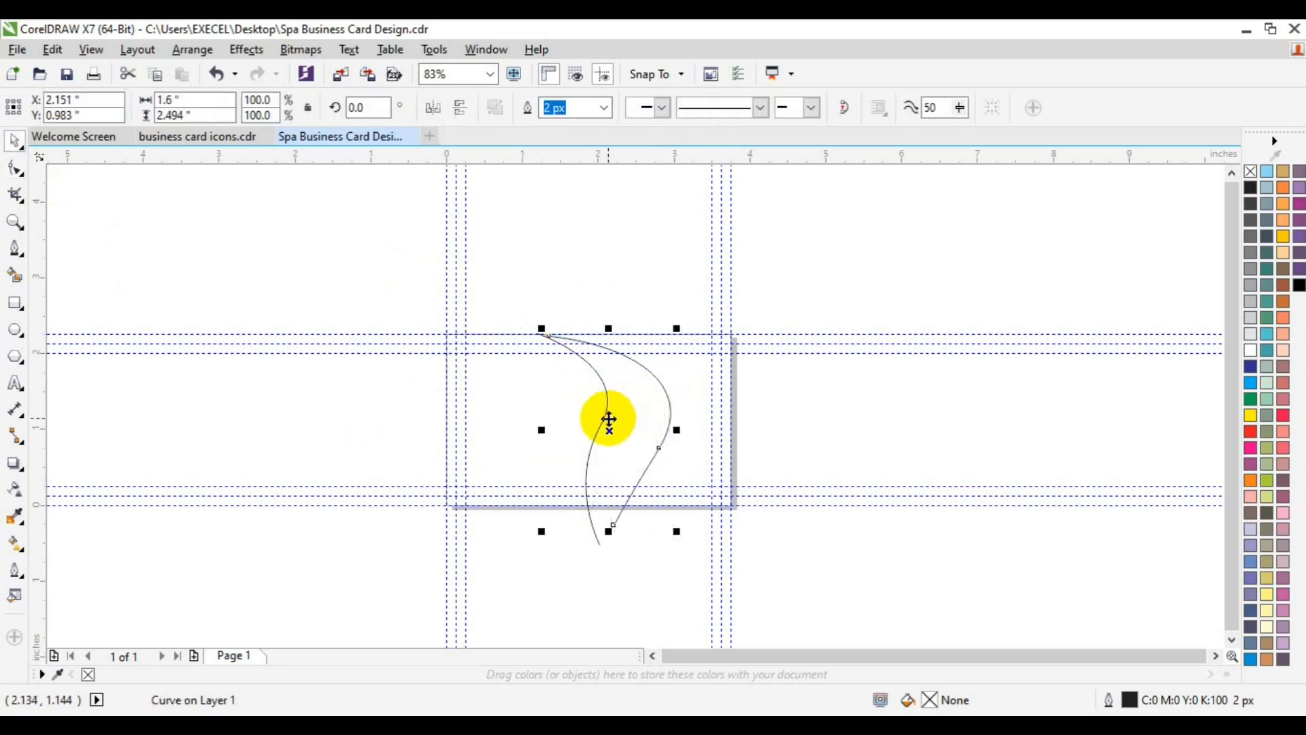
Undo the accidental move, then reshape the inner curve's upper and lower bends
key("ctrl+z")
left_click(635, 553)
left_click(599, 541)
left_click(15, 168)
left_click_drag(303, 277, 626, 456)
left_click_drag(359, 291, 649, 568)
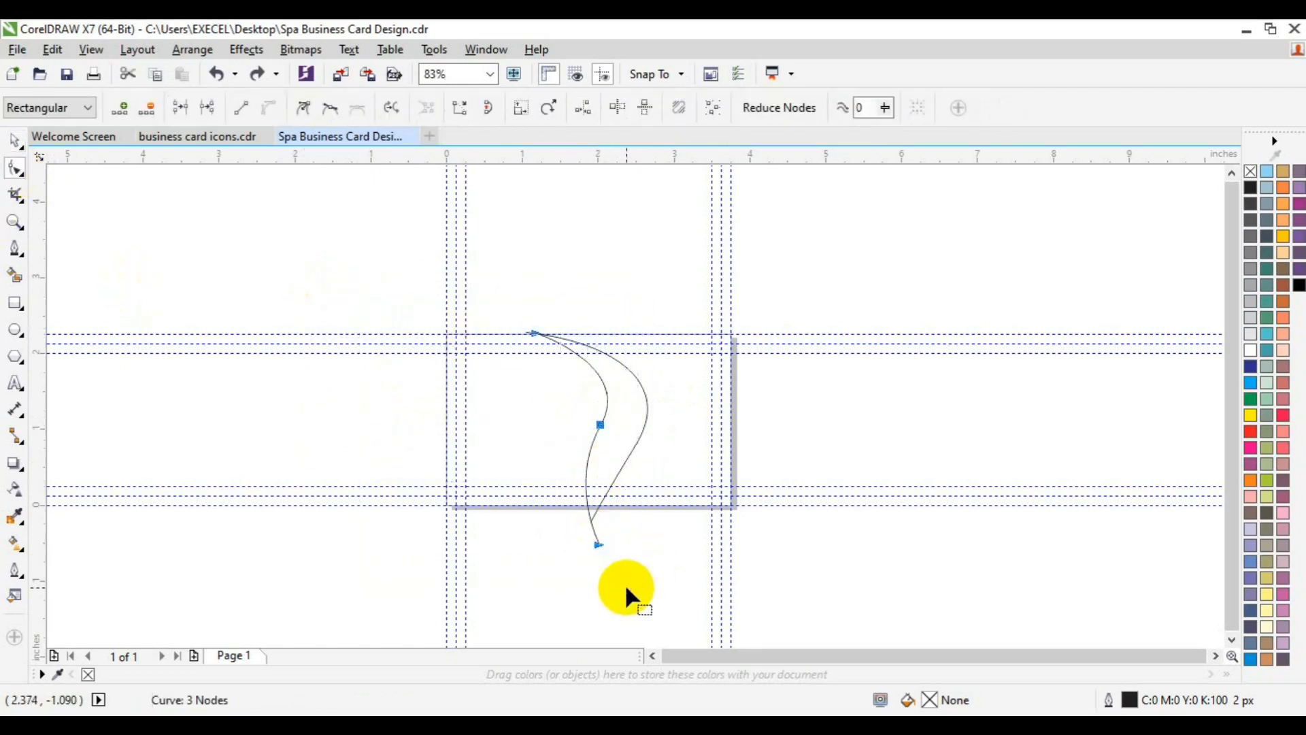
left_click_drag(598, 424, 602, 428)
left_click(494, 291)
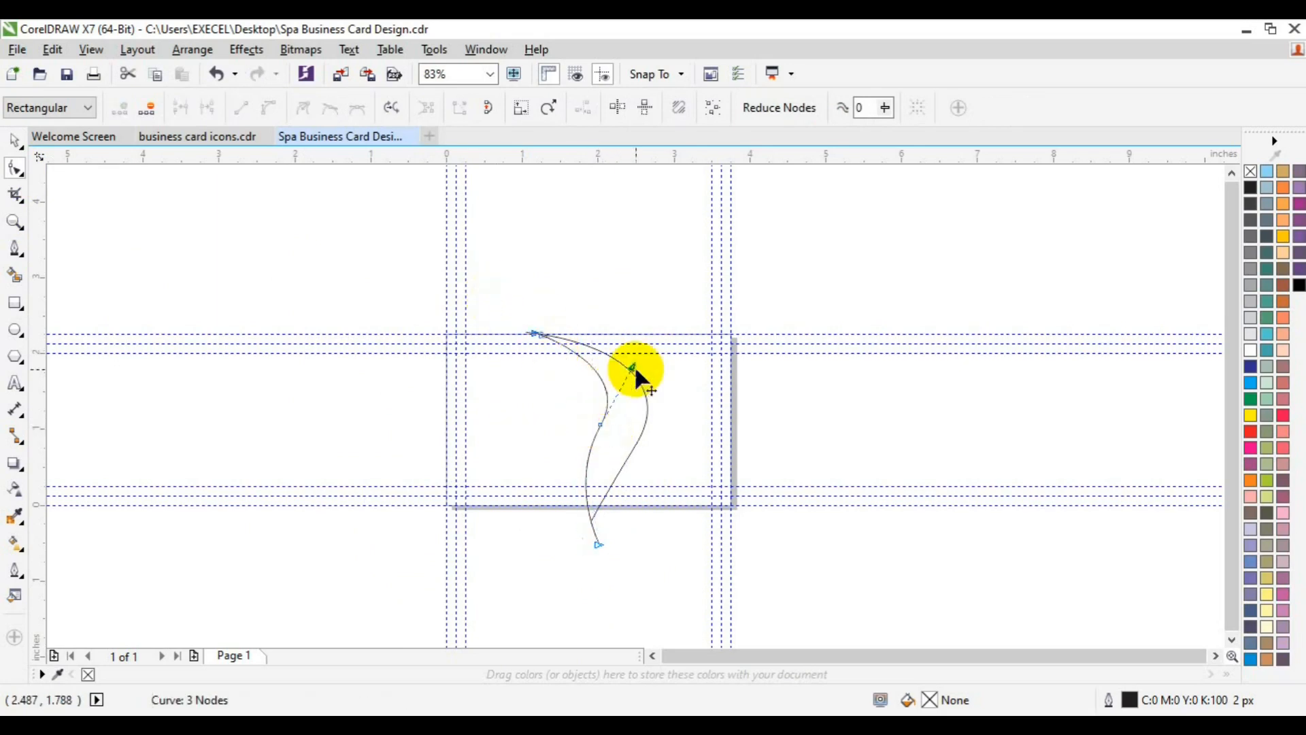
left_click_drag(632, 367, 624, 383)
left_click_drag(576, 466, 555, 503)
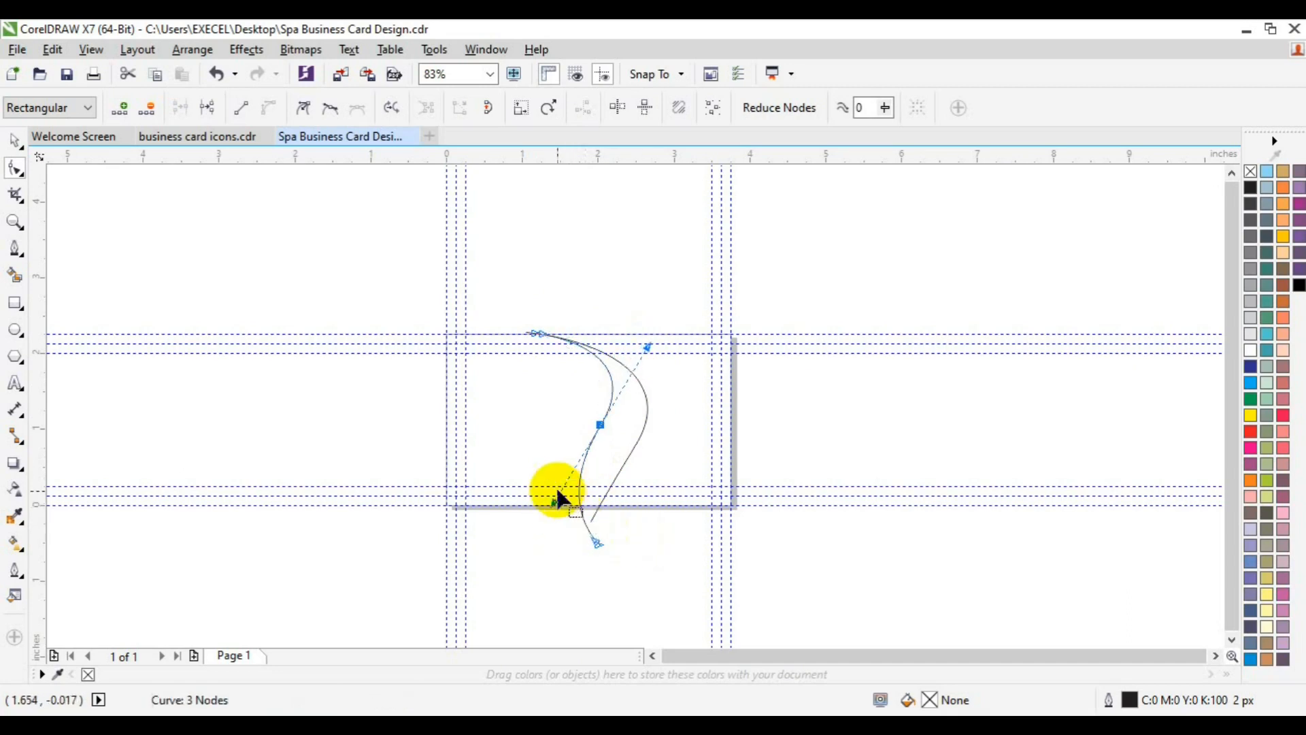
key("space")
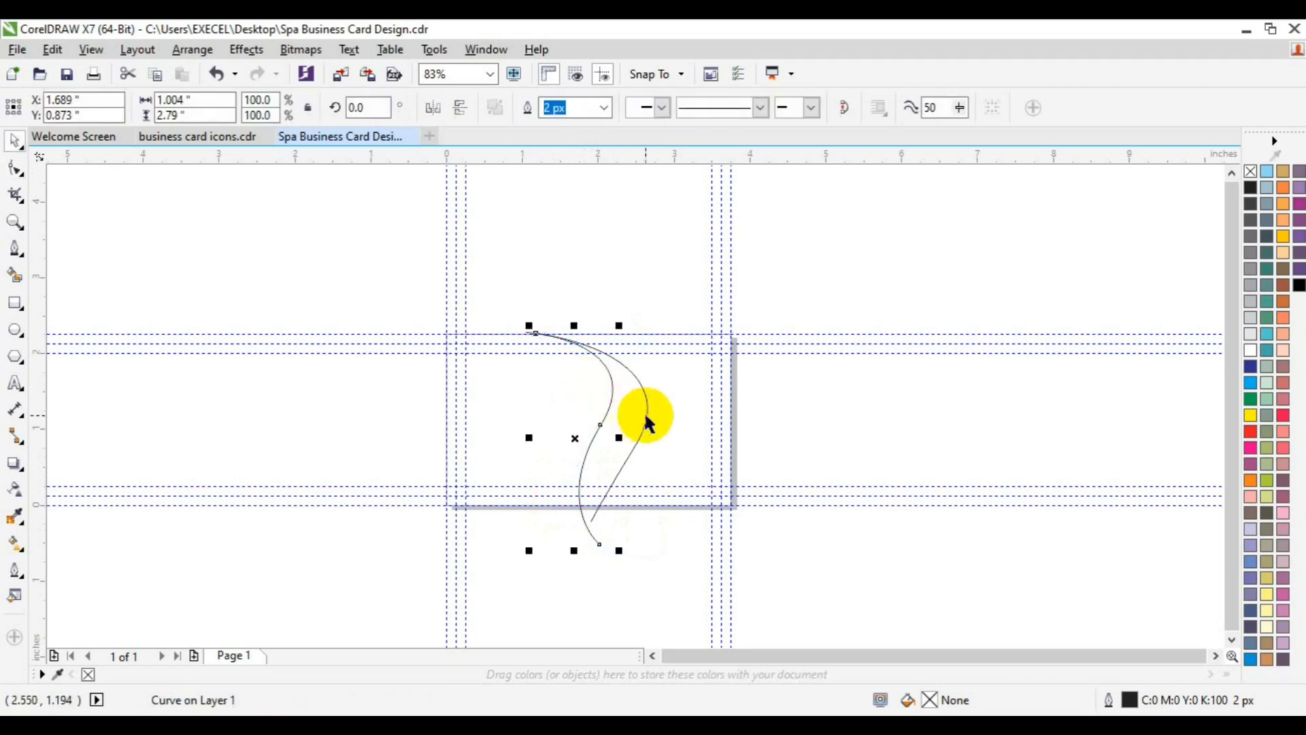
Nudge the inner curve's middle node down-left and raise its top handle for a tapered crescent
left_click(21, 170)
left_click_drag(379, 274, 660, 359)
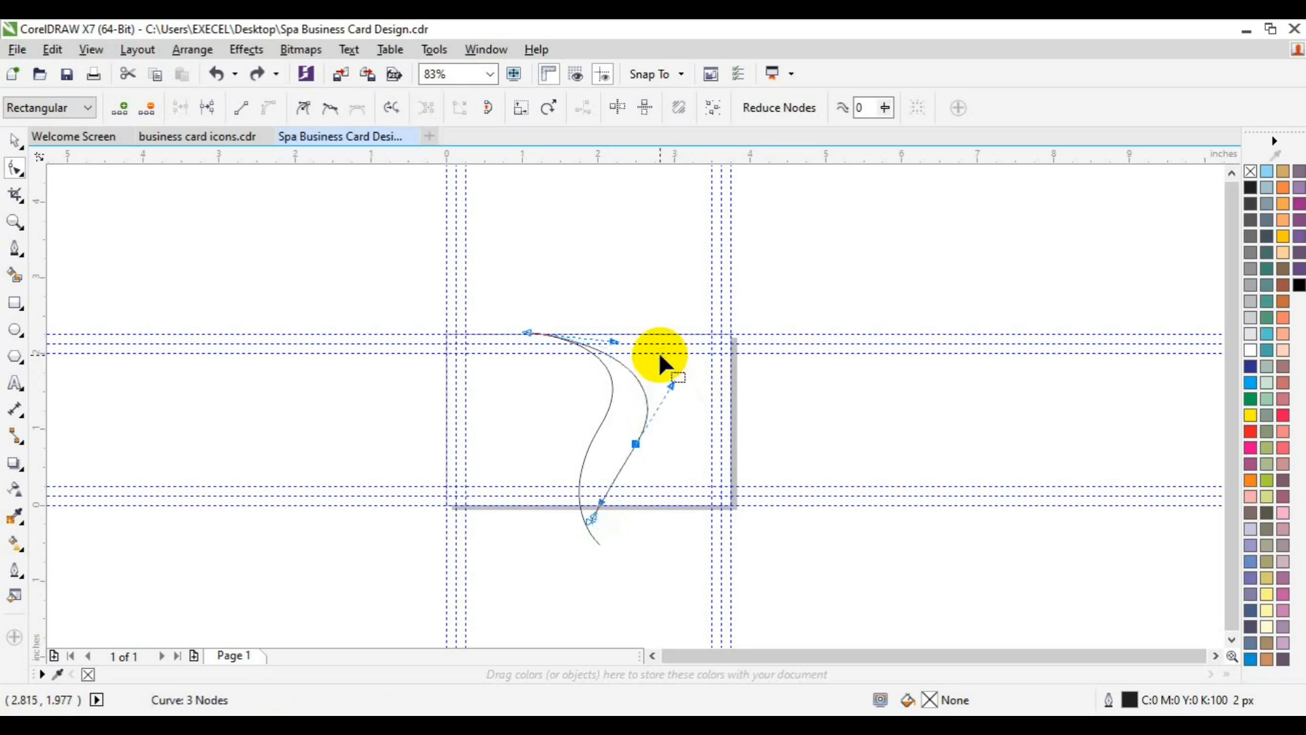
left_click_drag(546, 478, 589, 517)
left_click_drag(633, 452, 632, 465)
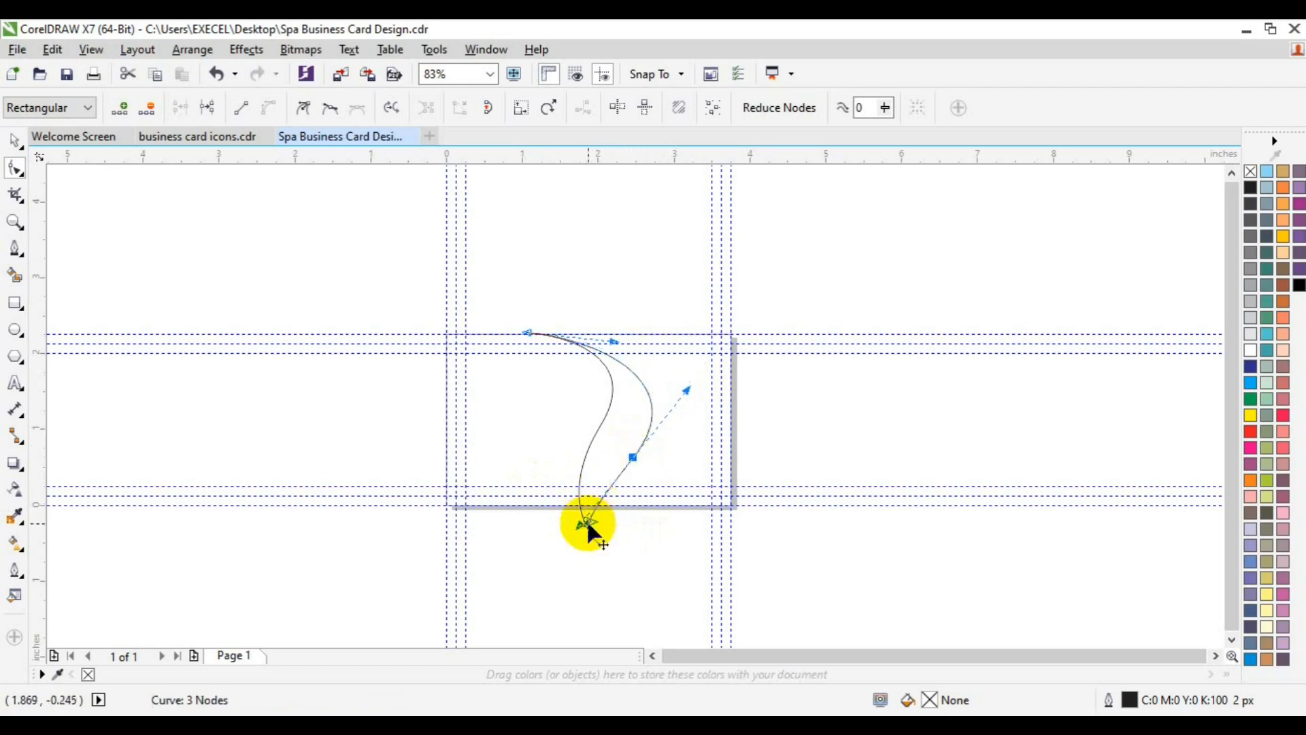
key("Left")
key("Left")
key("Left")
key("Left")
key("Left")
key("Left")
key("Left")
key("Left")
key("Left")
key("Left")
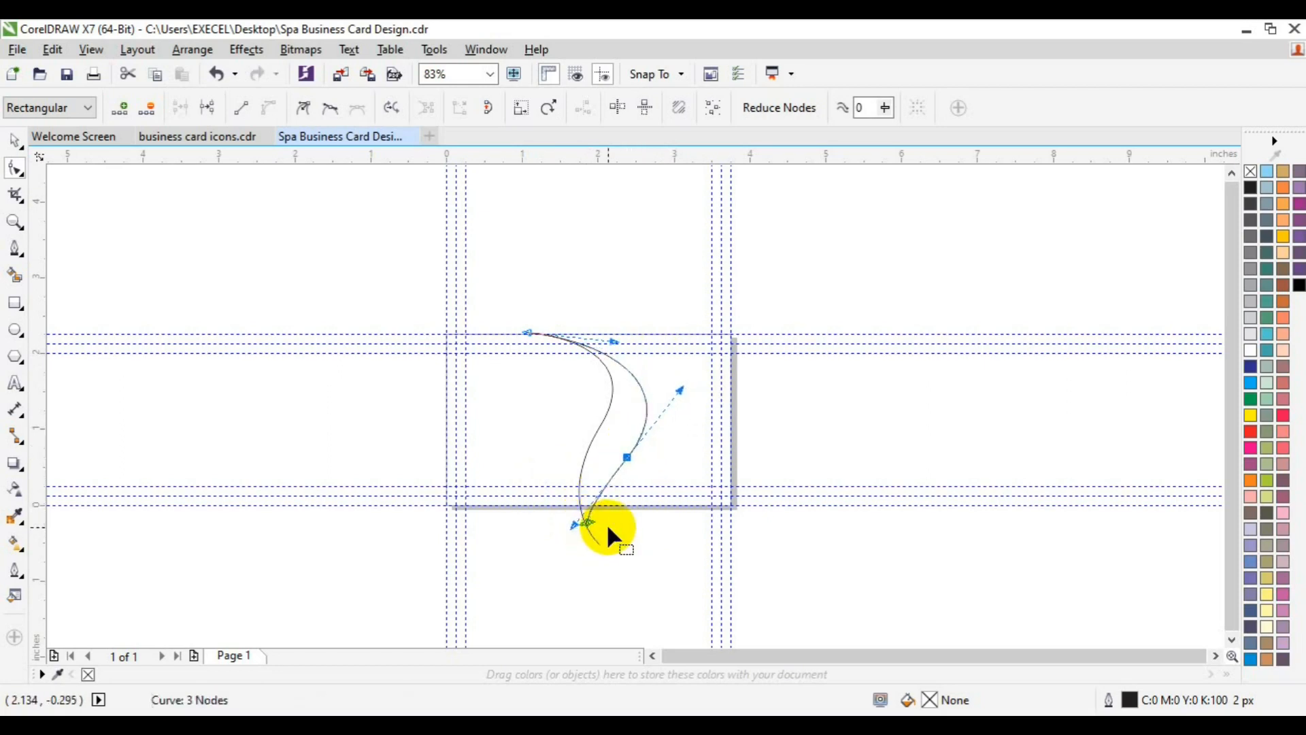
left_click_drag(615, 342, 623, 321)
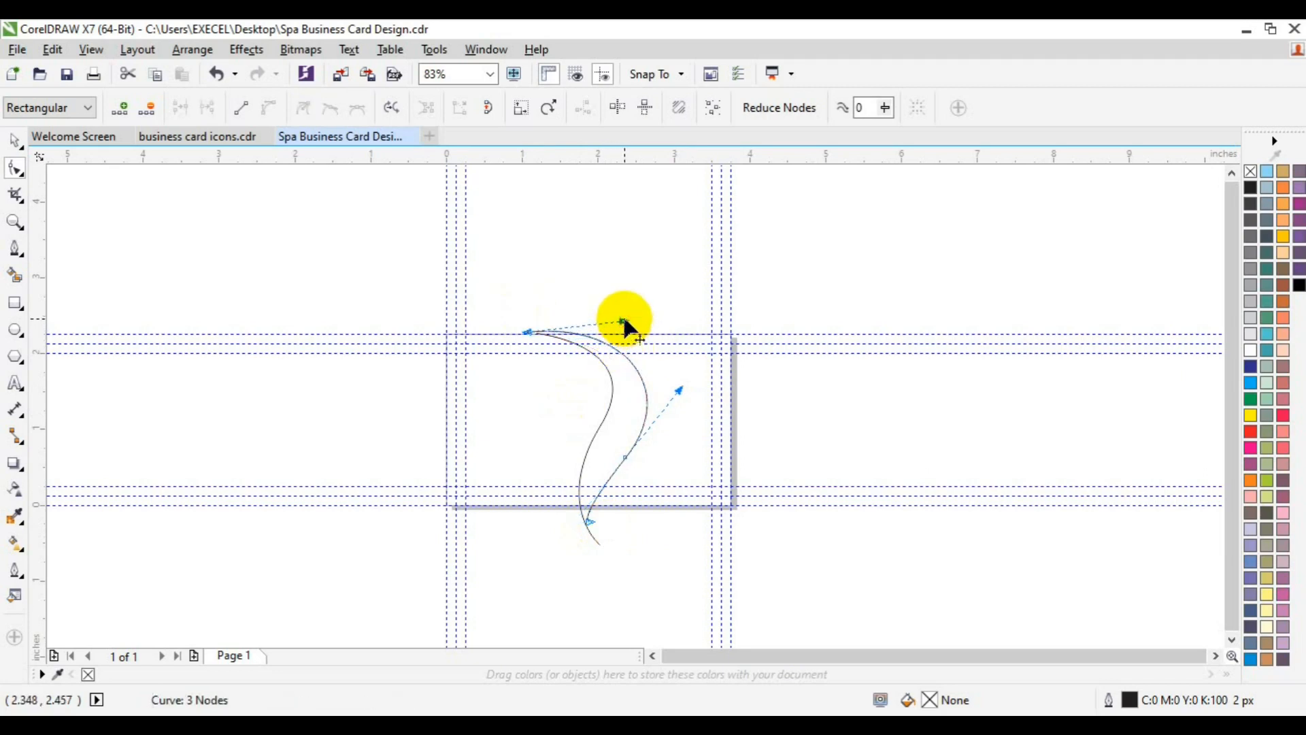
key("space")
left_click(854, 297)
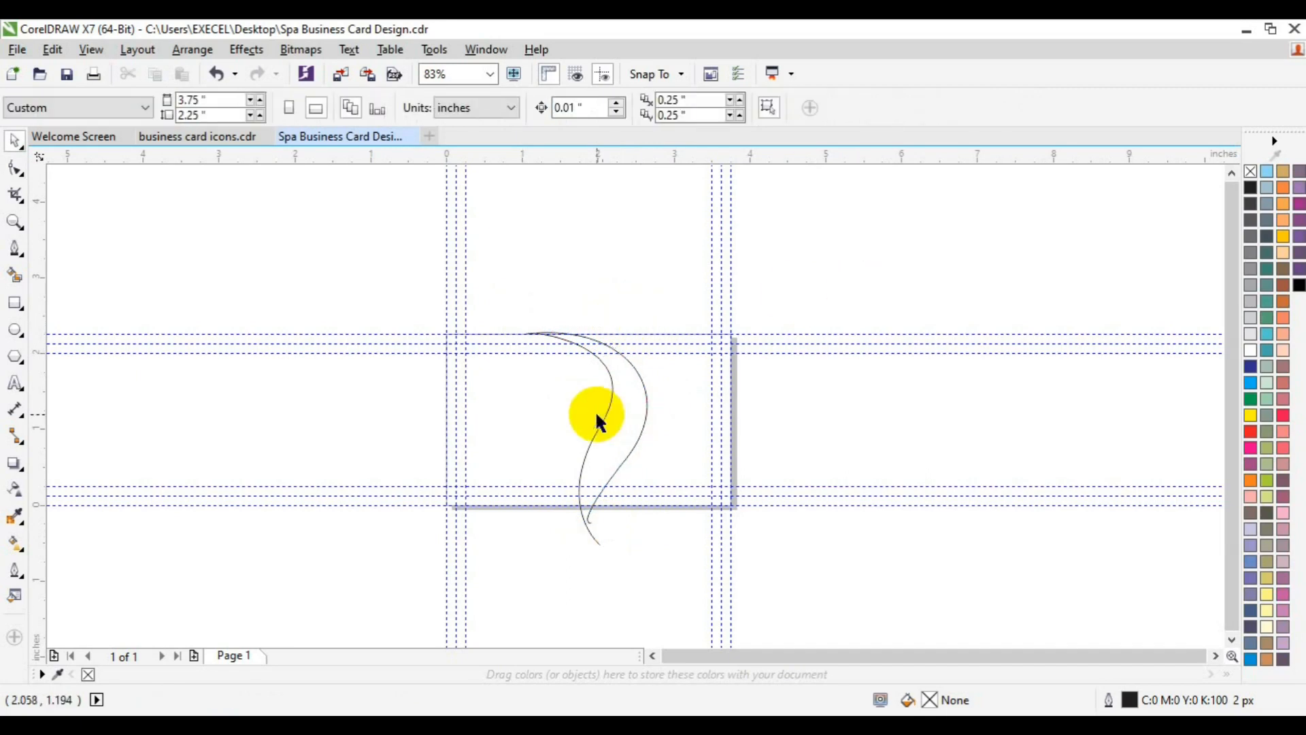
Zoom in to 165% on the crescent curves
left_click(15, 221)
left_click(644, 399)
key("space")
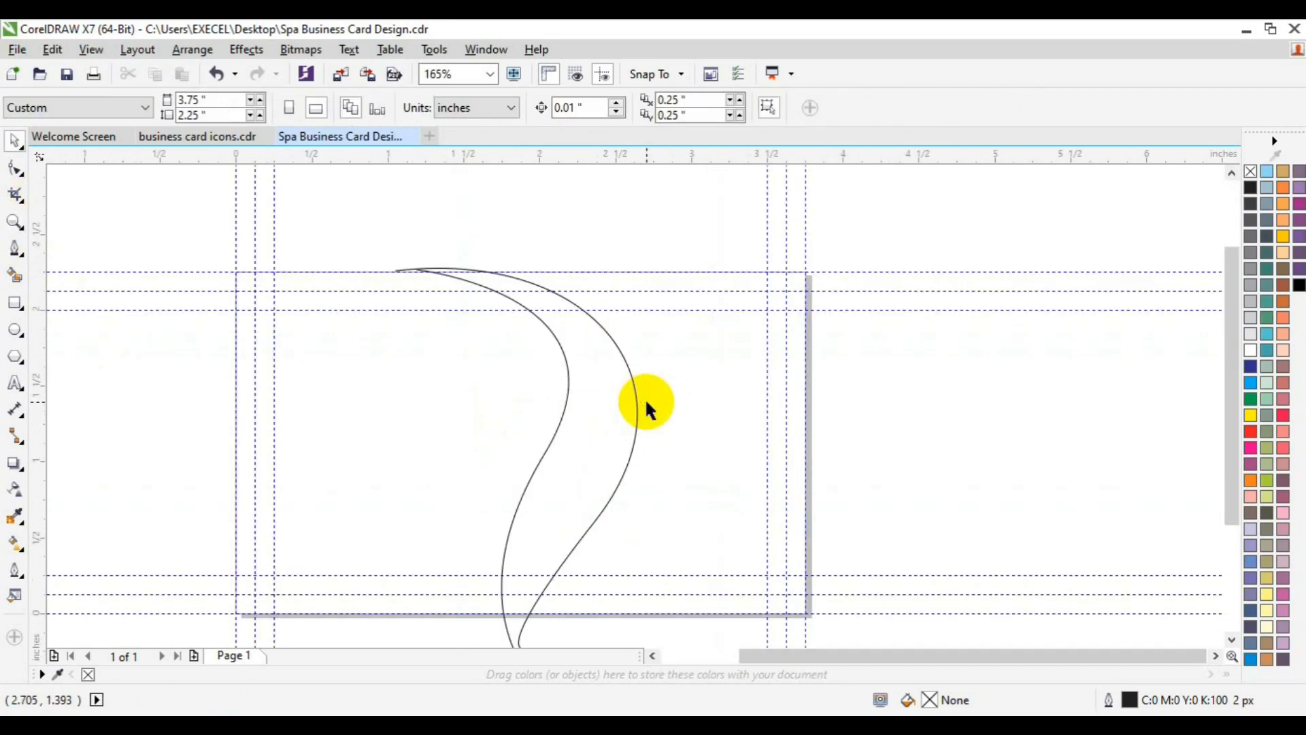
Try a Bezier line from the inner curve, then delete the stray segment
left_click(15, 249)
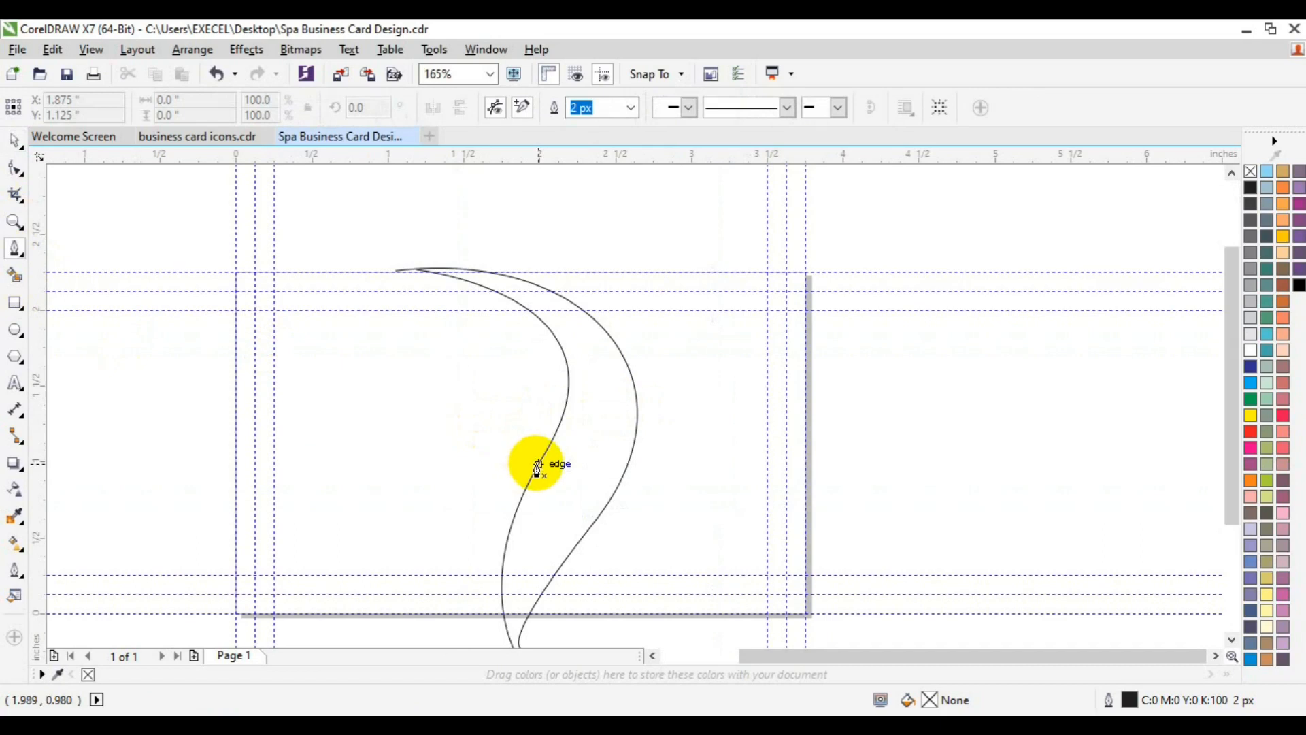
left_click(536, 467)
left_click_drag(529, 468, 578, 228)
key("Escape")
key("Escape")
key("space")
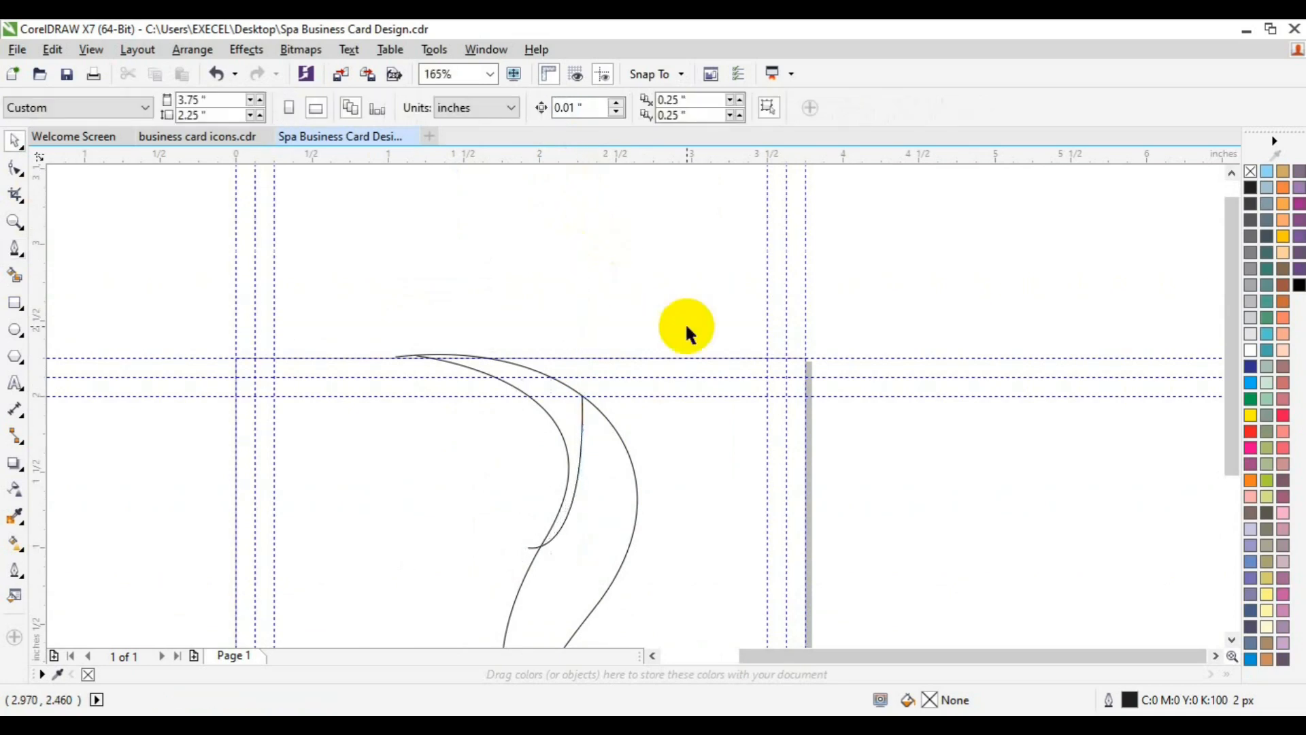
left_click(583, 442)
key("Delete")
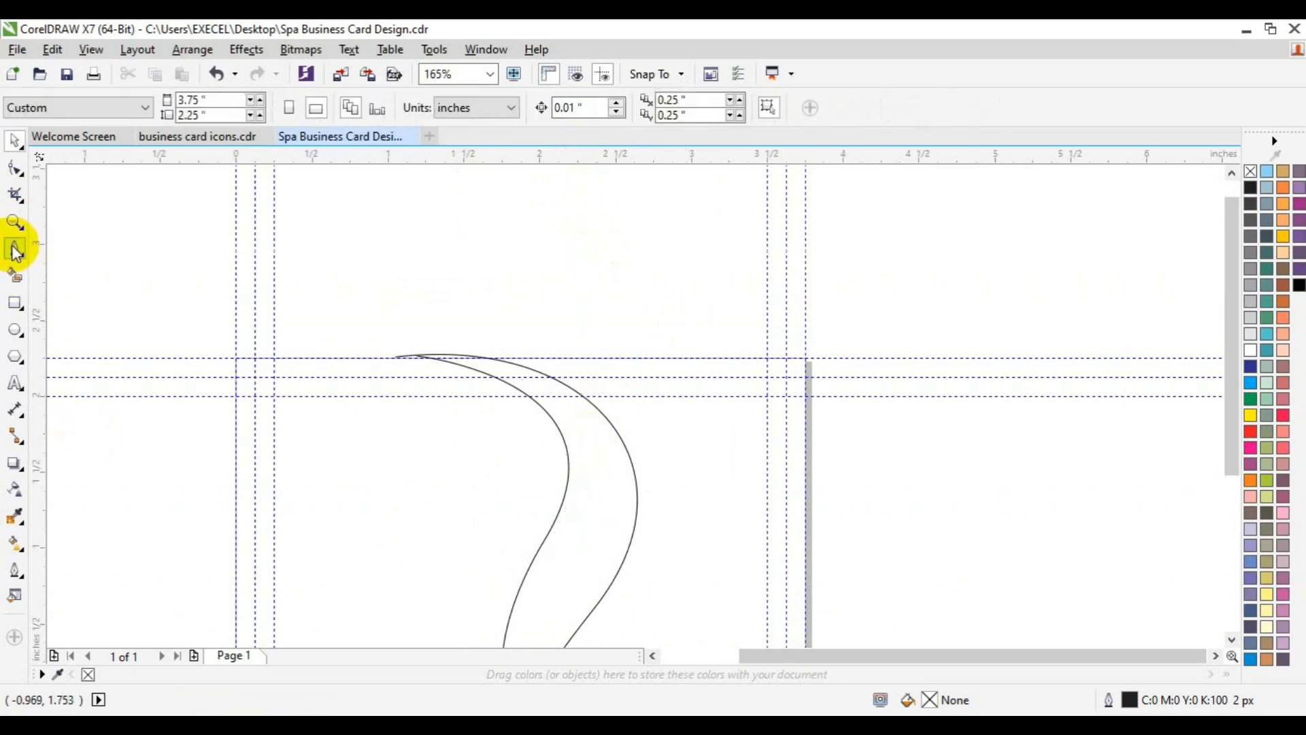
left_click(15, 251)
left_click(544, 525)
key("Escape")
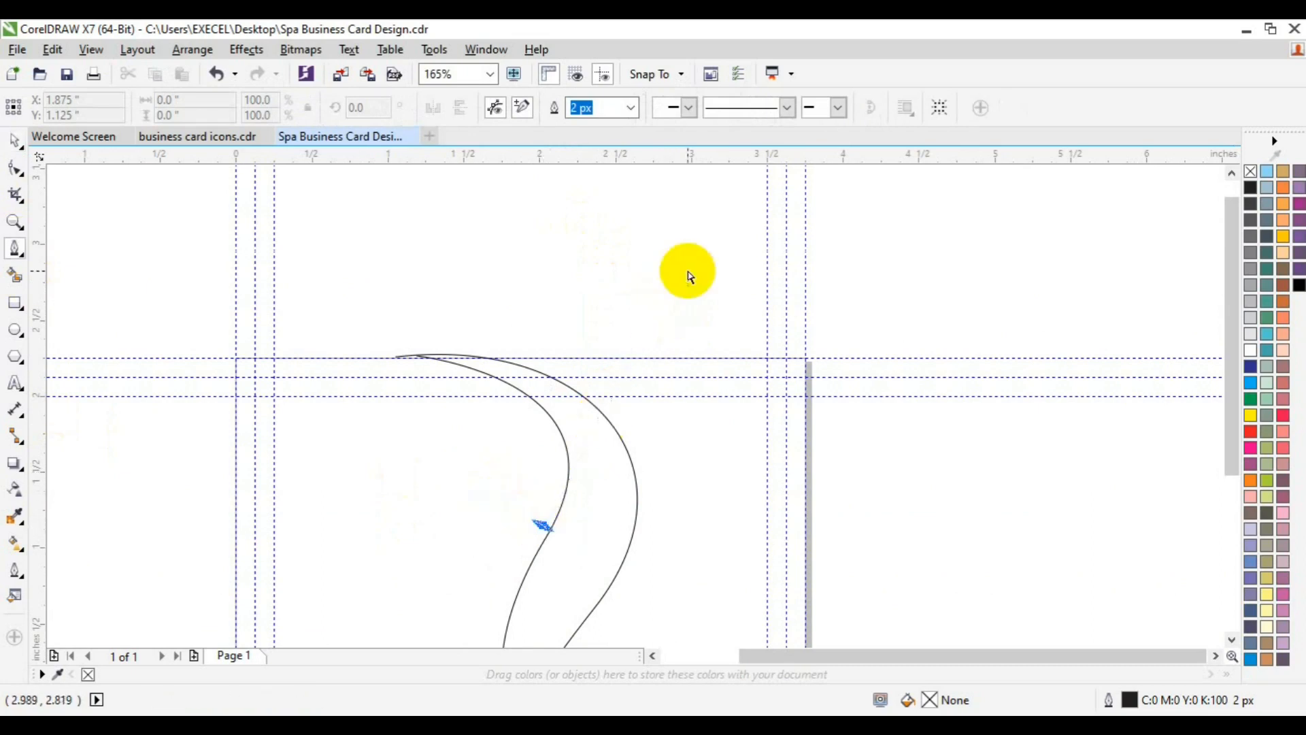
Draw a bent curve from the inner curve toward the card's top, then deselect it
left_click(535, 554)
left_click(1231, 639)
left_click(1231, 640)
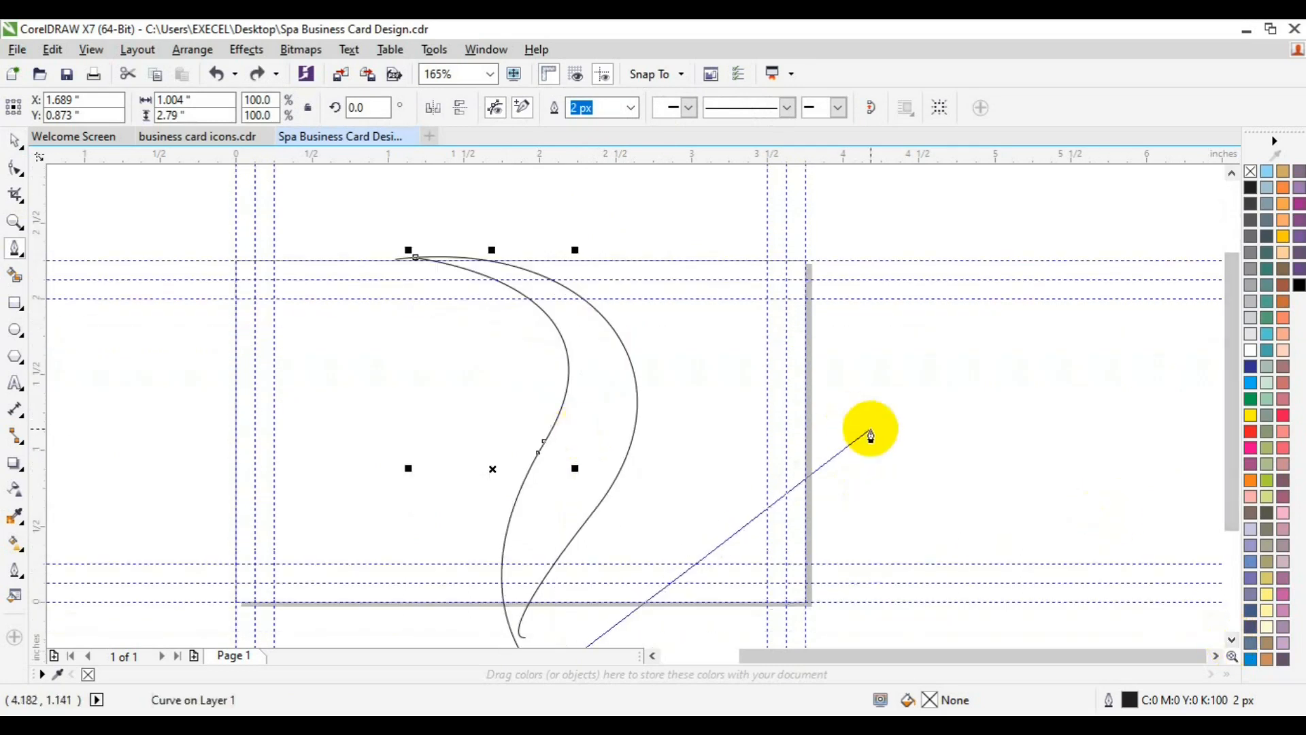
left_click(528, 421)
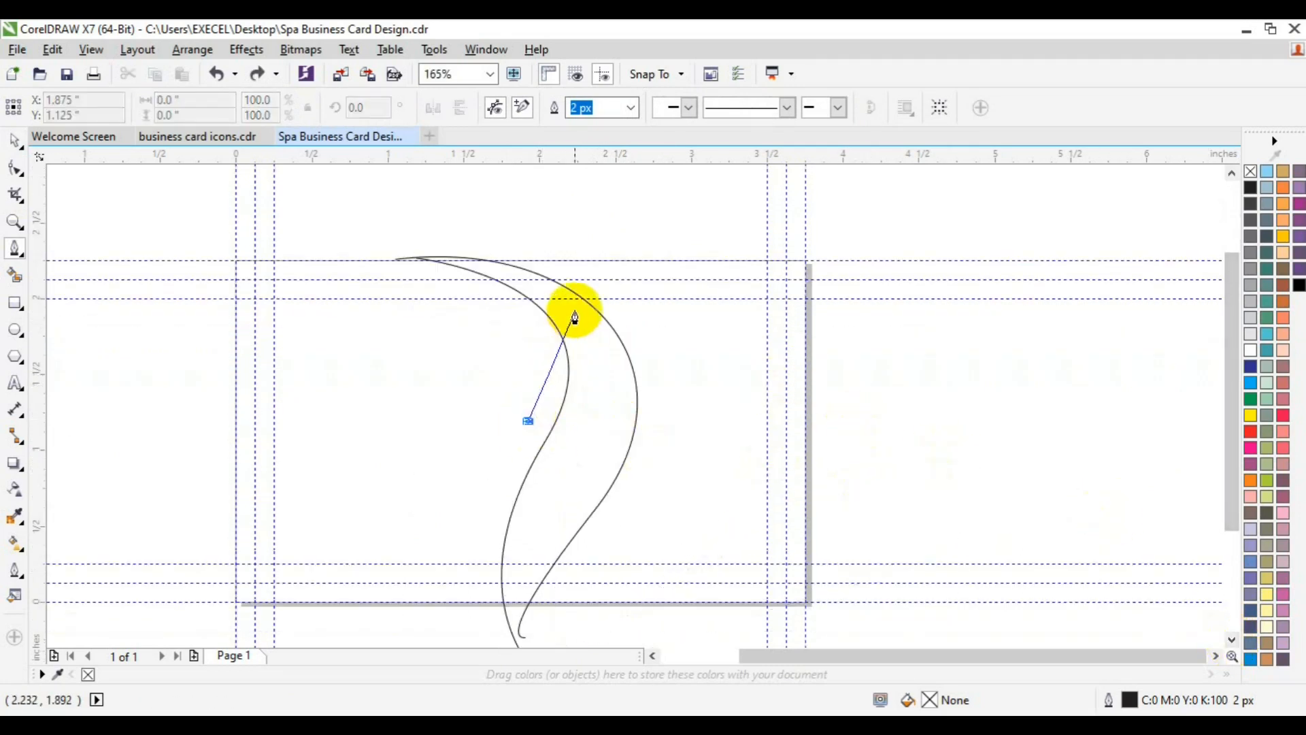
left_click_drag(554, 280, 490, 180)
key("space")
left_click(910, 489)
left_click(549, 404)
key("Escape")
Try another curved segment from the inner curve up toward the top
left_click(14, 248)
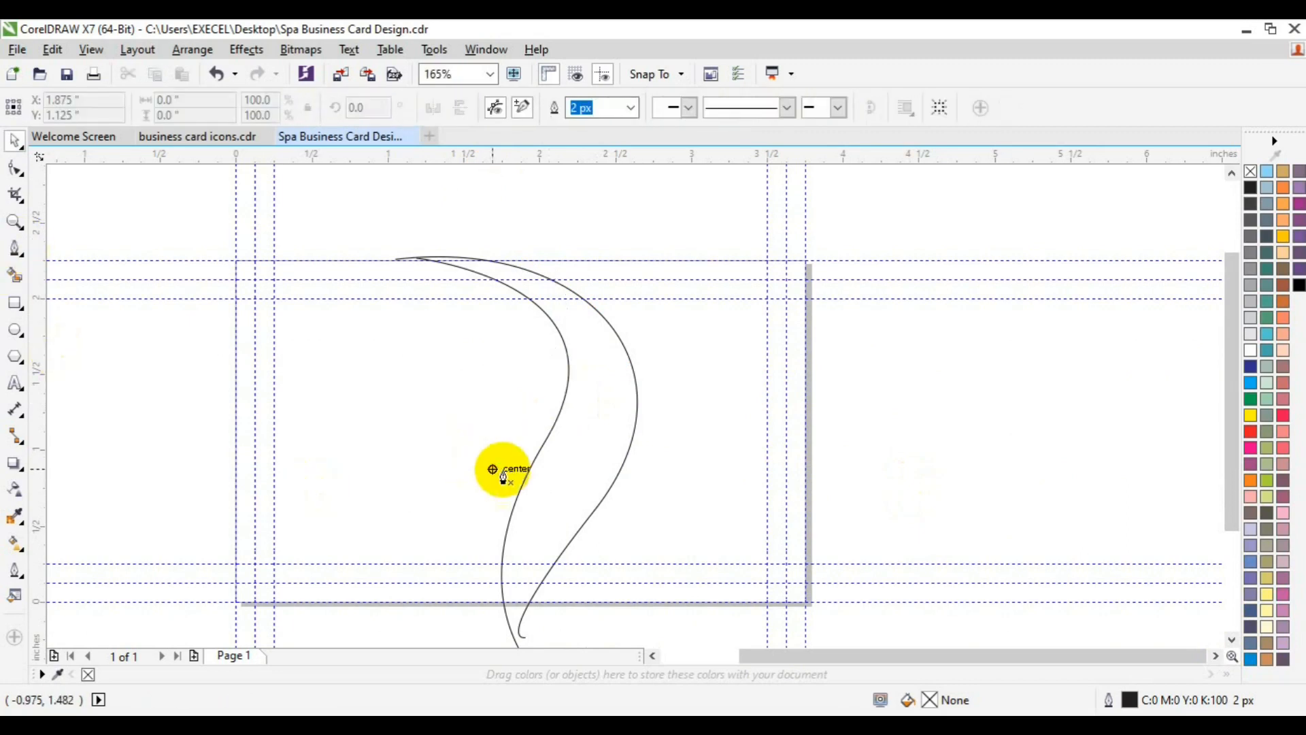
left_click(535, 437)
left_click_drag(566, 289, 568, 193)
key("Escape")
left_click(544, 495)
key("Escape")
Draw a straight line from the inner curve up-right across the outer curve and select it
left_click(12, 252)
left_click(534, 486)
left_click(637, 325)
key("Escape")
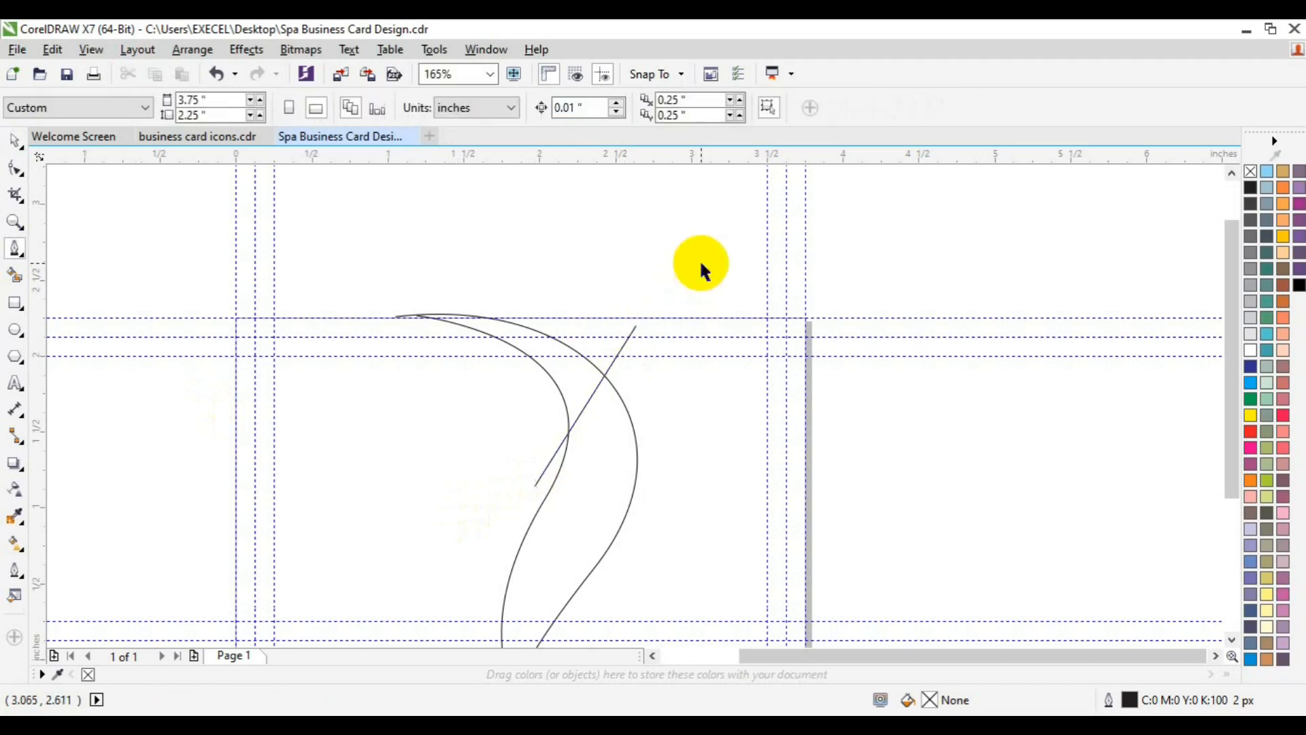
key("space")
left_click(589, 396)
left_click(17, 170)
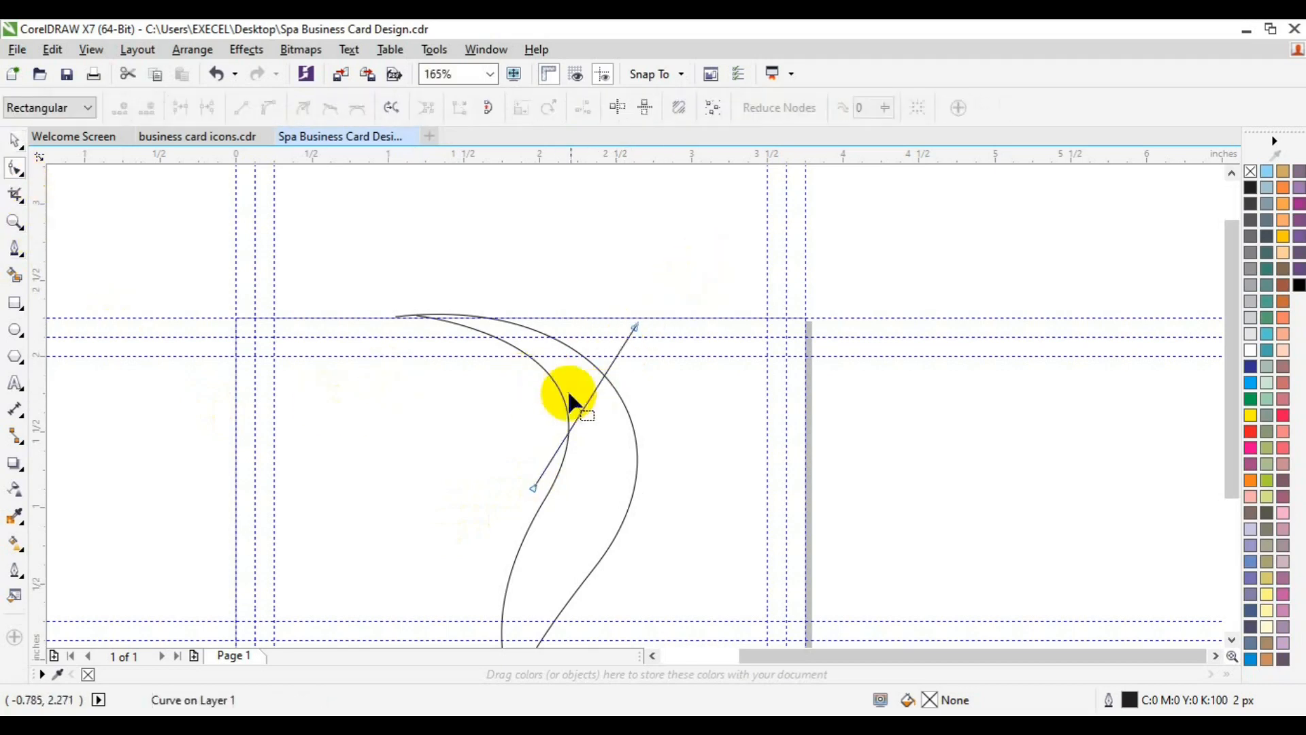
Convert the line to a curve and bend its upper and lower handles, then discard it
right_click(585, 408)
left_click(612, 153)
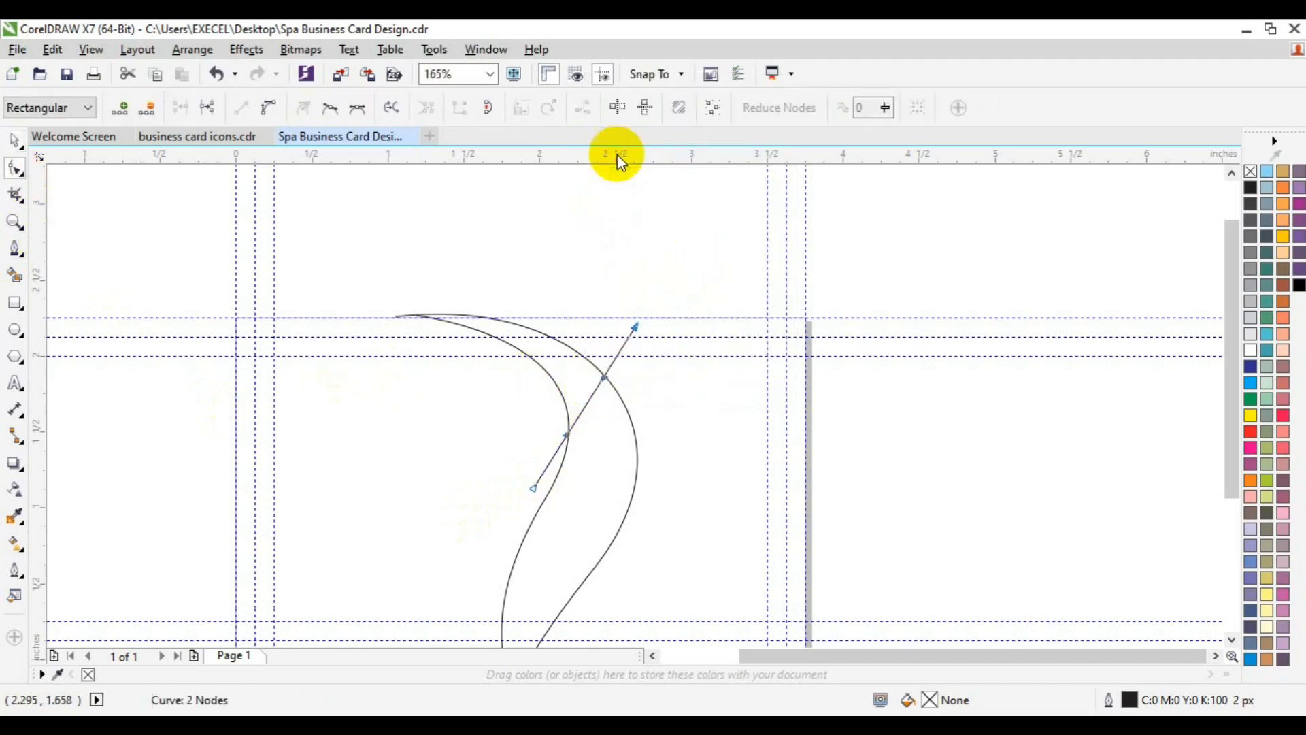
left_click_drag(566, 435, 579, 483)
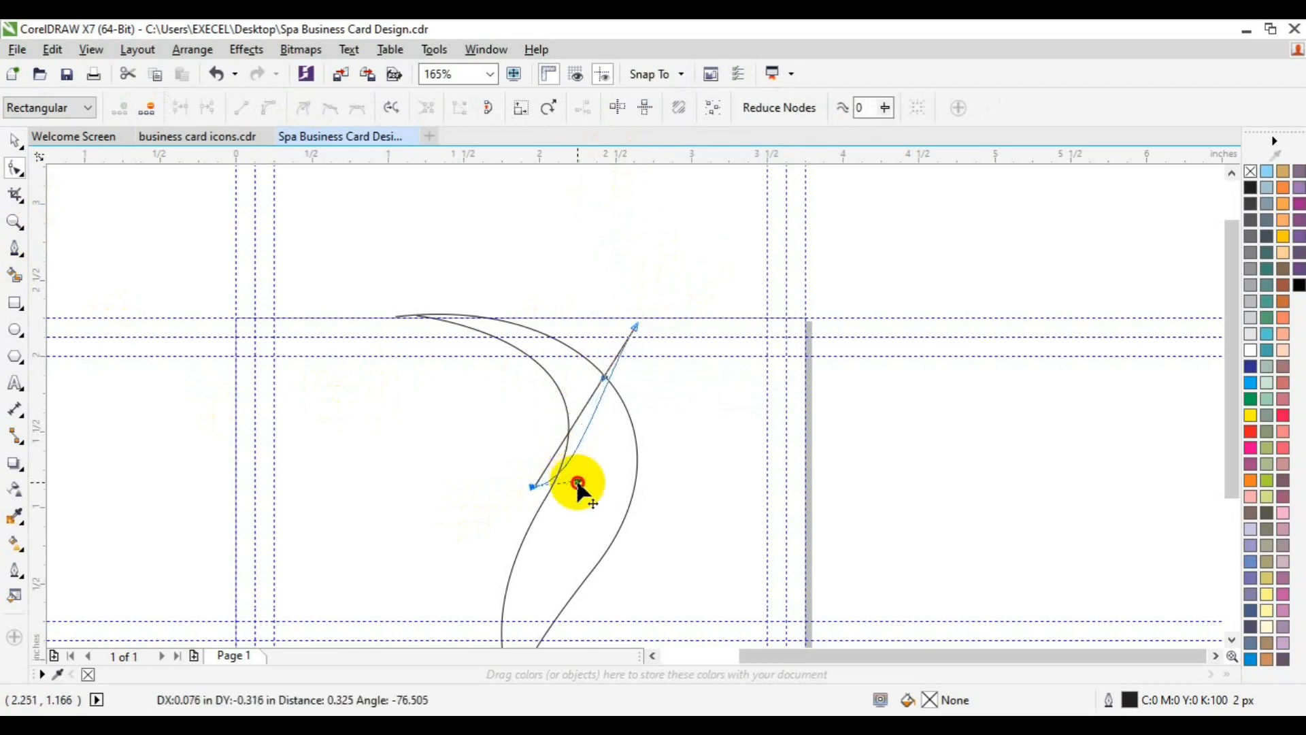
left_click_drag(602, 380, 583, 365)
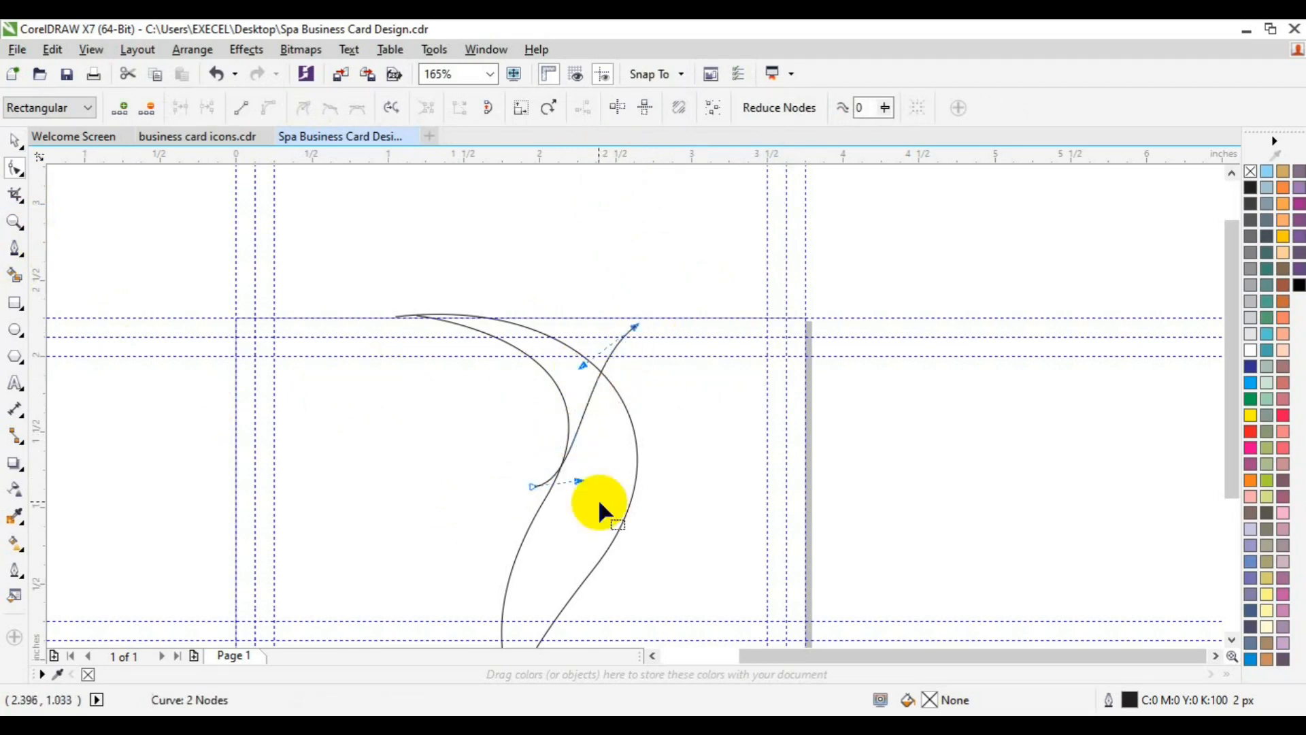
left_click_drag(580, 481, 589, 519)
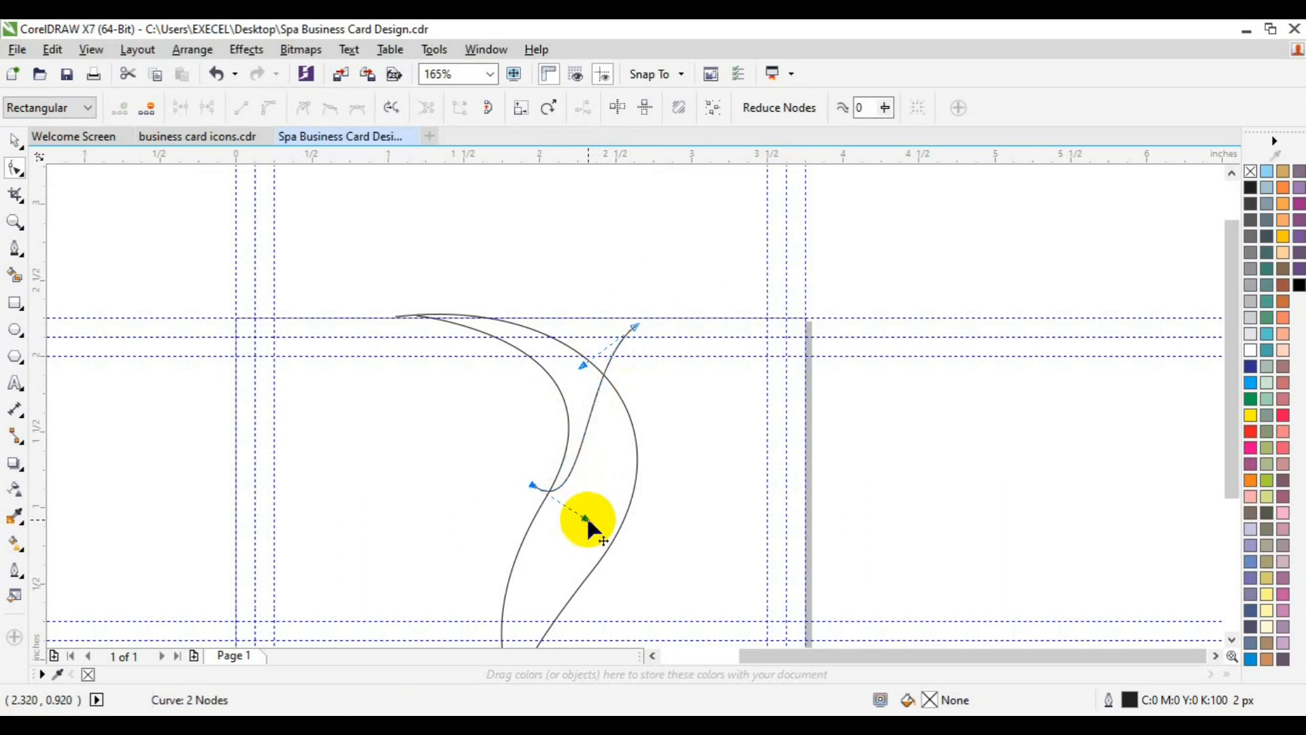
key("Left")
key("Left")
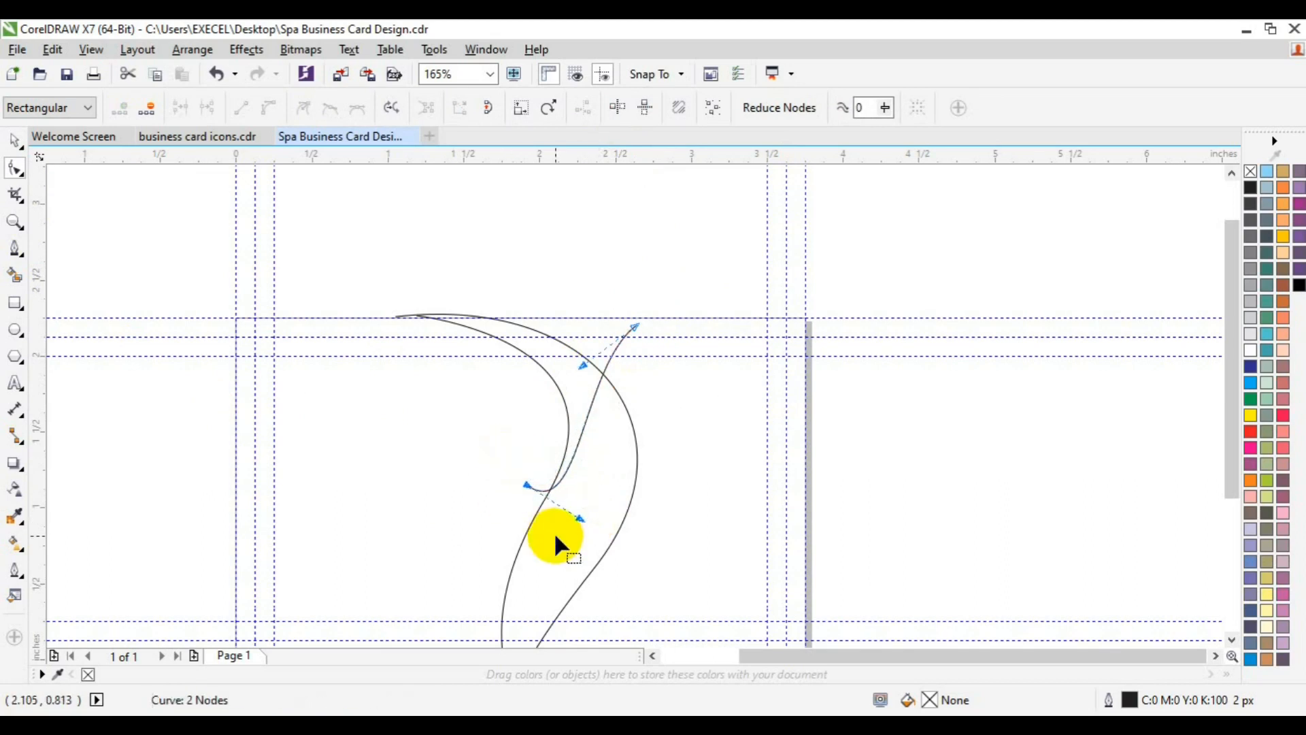
right_click(526, 487)
left_click(525, 489)
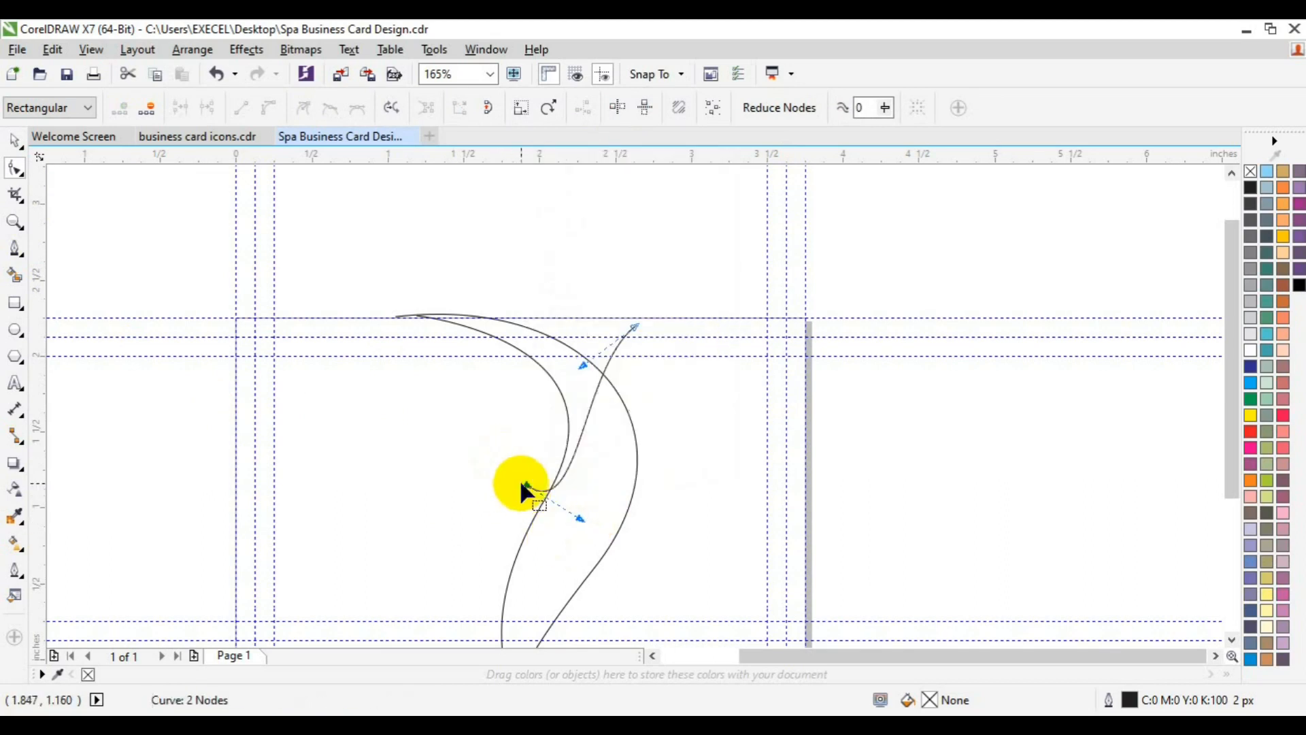
left_click_drag(527, 487, 528, 500)
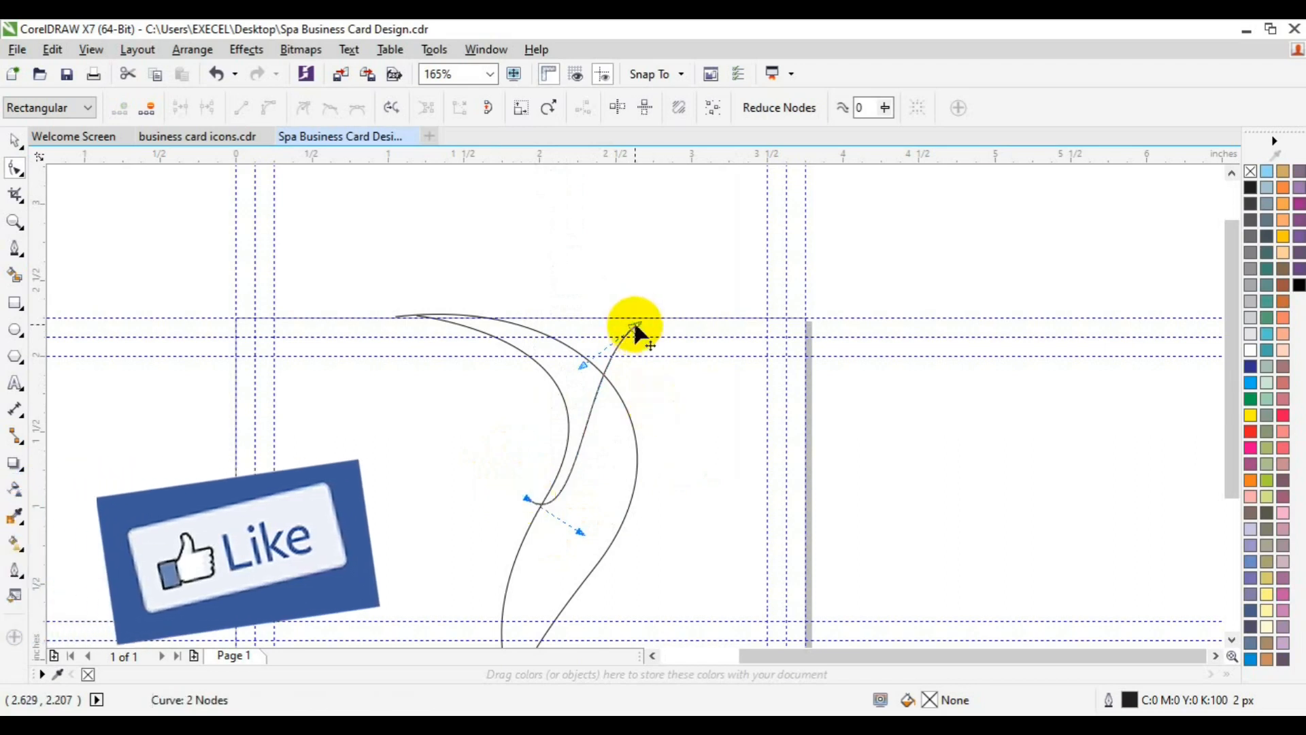
left_click_drag(585, 366, 617, 389)
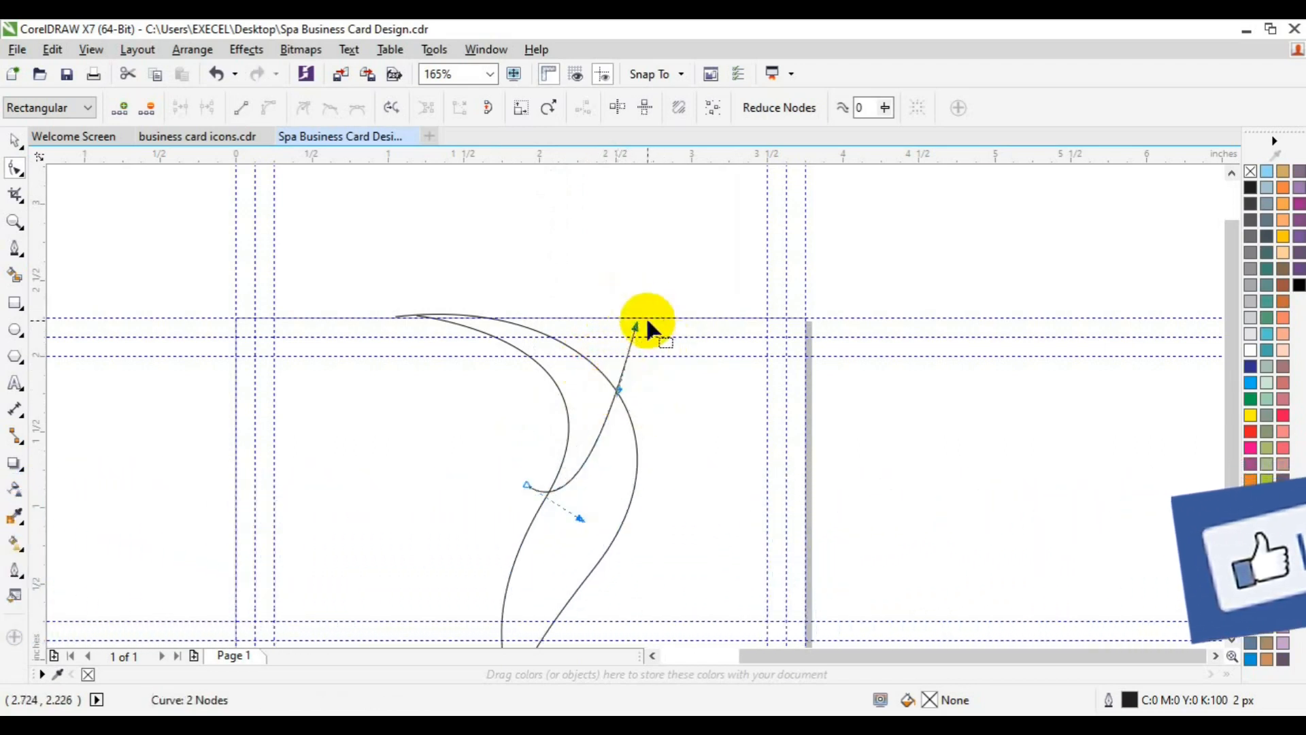
left_click_drag(633, 327, 607, 329)
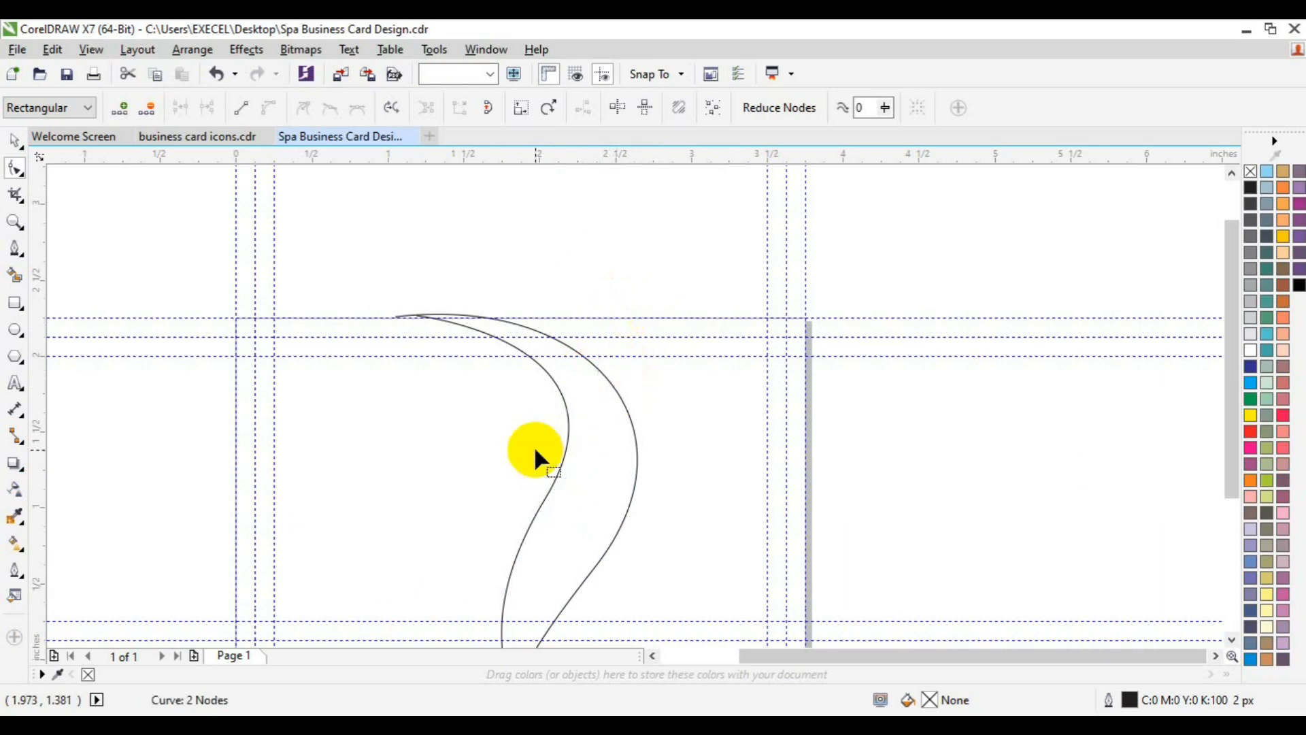
key("Escape")
Redraw a curved Bezier stroke from near the outer curve's top down into the inner curve
left_click(15, 249)
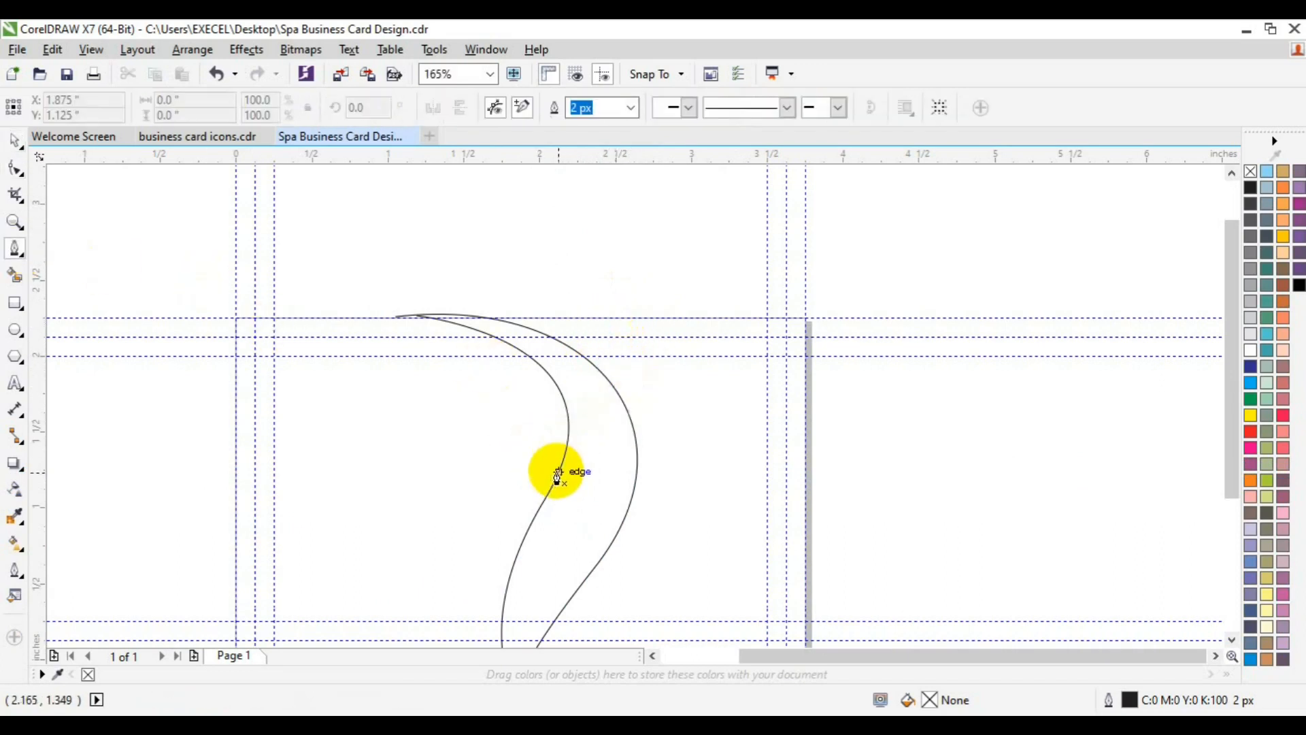
left_click(554, 481)
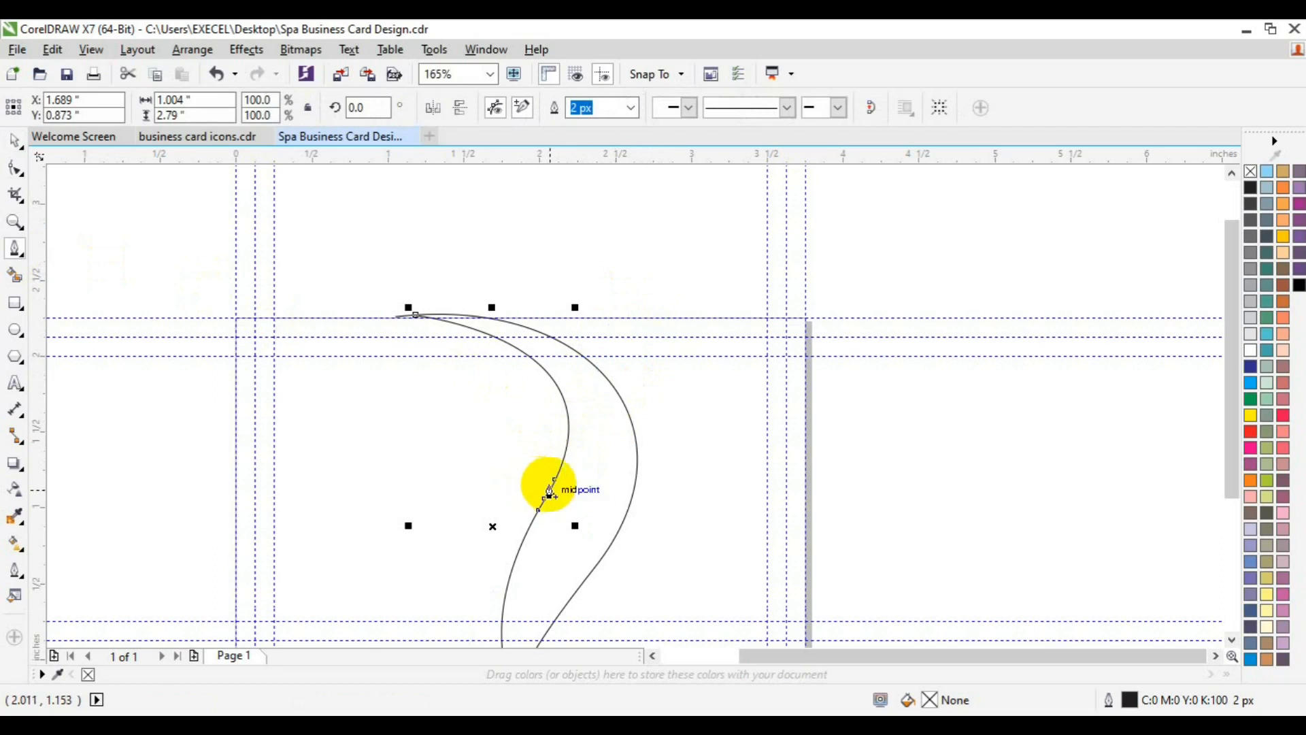
left_click(610, 353)
left_click_drag(528, 526, 449, 575)
key("space")
left_click(15, 221)
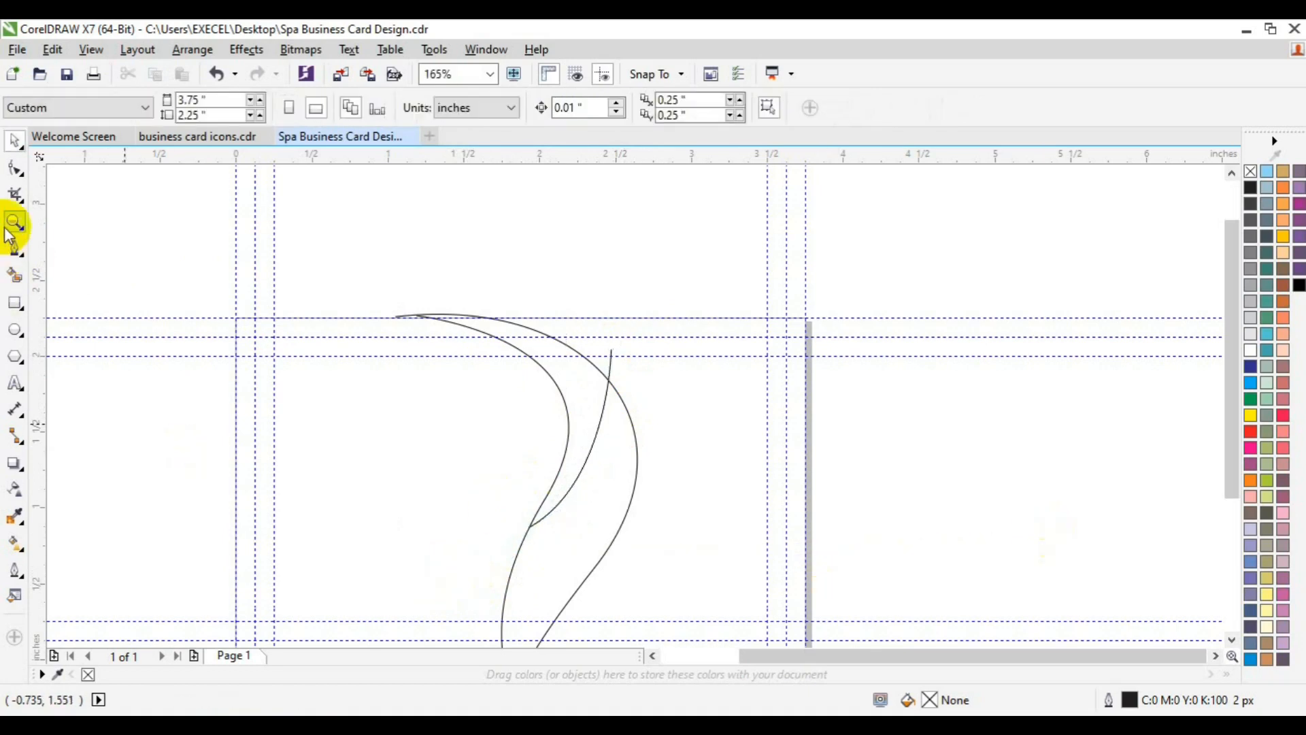
Smart-fill the upper and lower crescent regions between the curves with black
left_click(130, 106)
key("space")
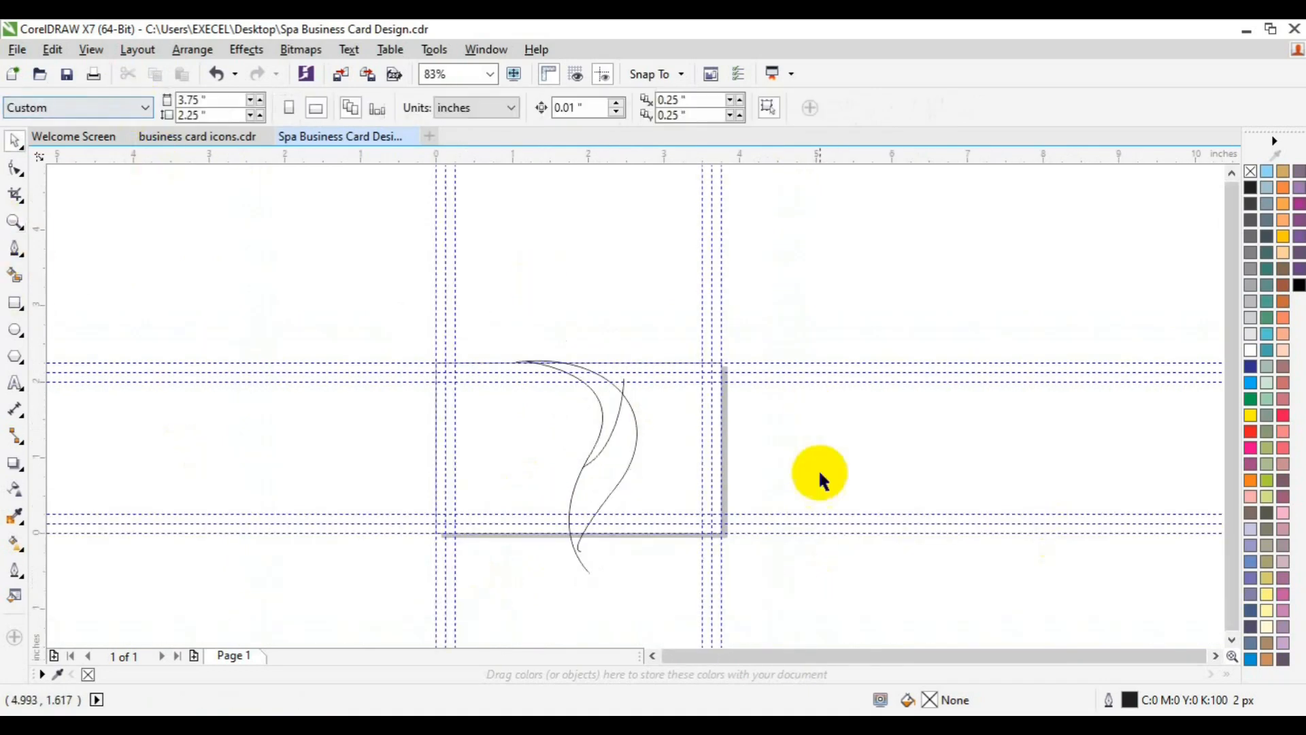
left_click(594, 469)
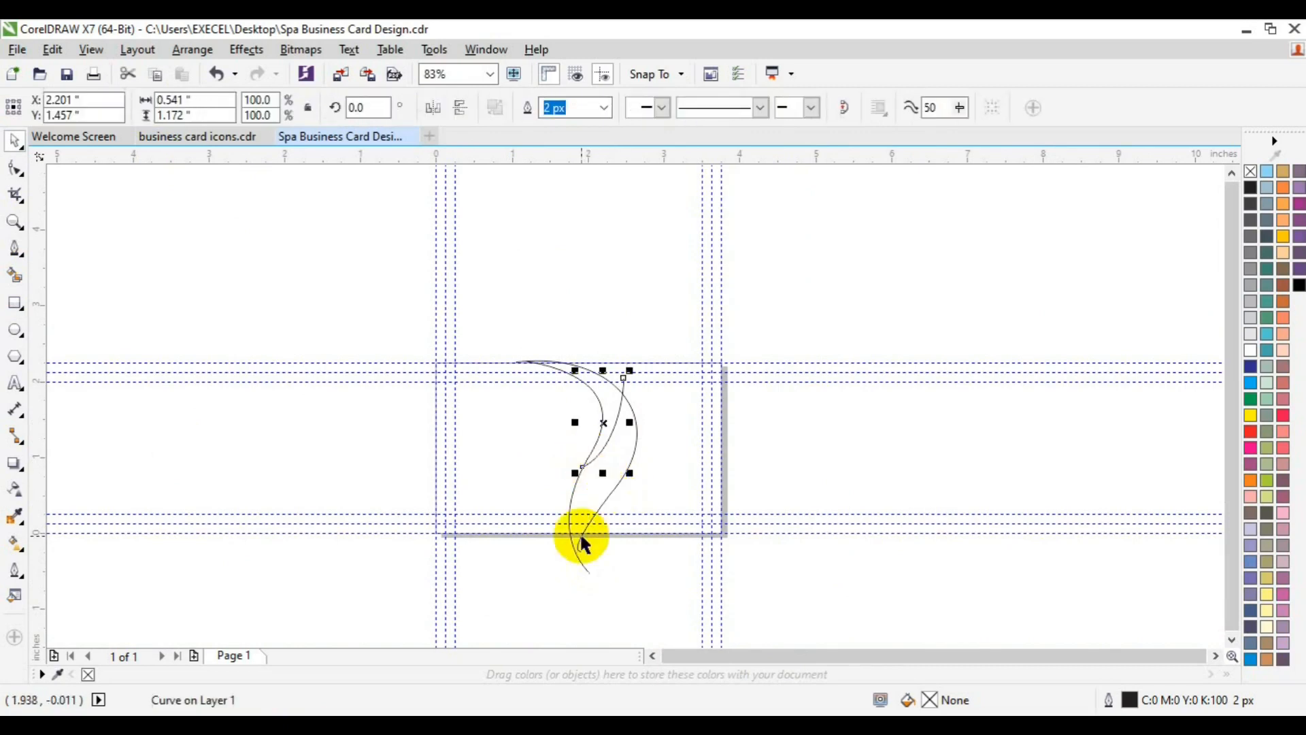
left_click(600, 511, "shift")
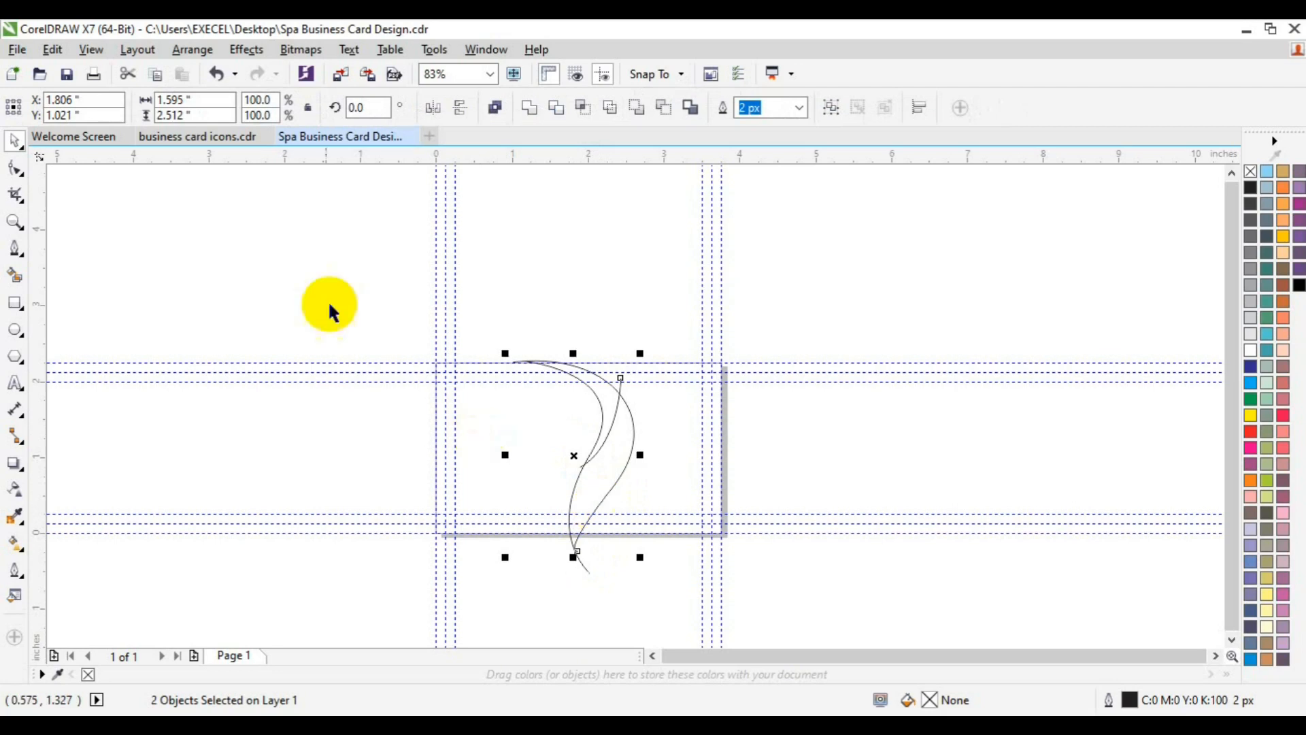
left_click(250, 418)
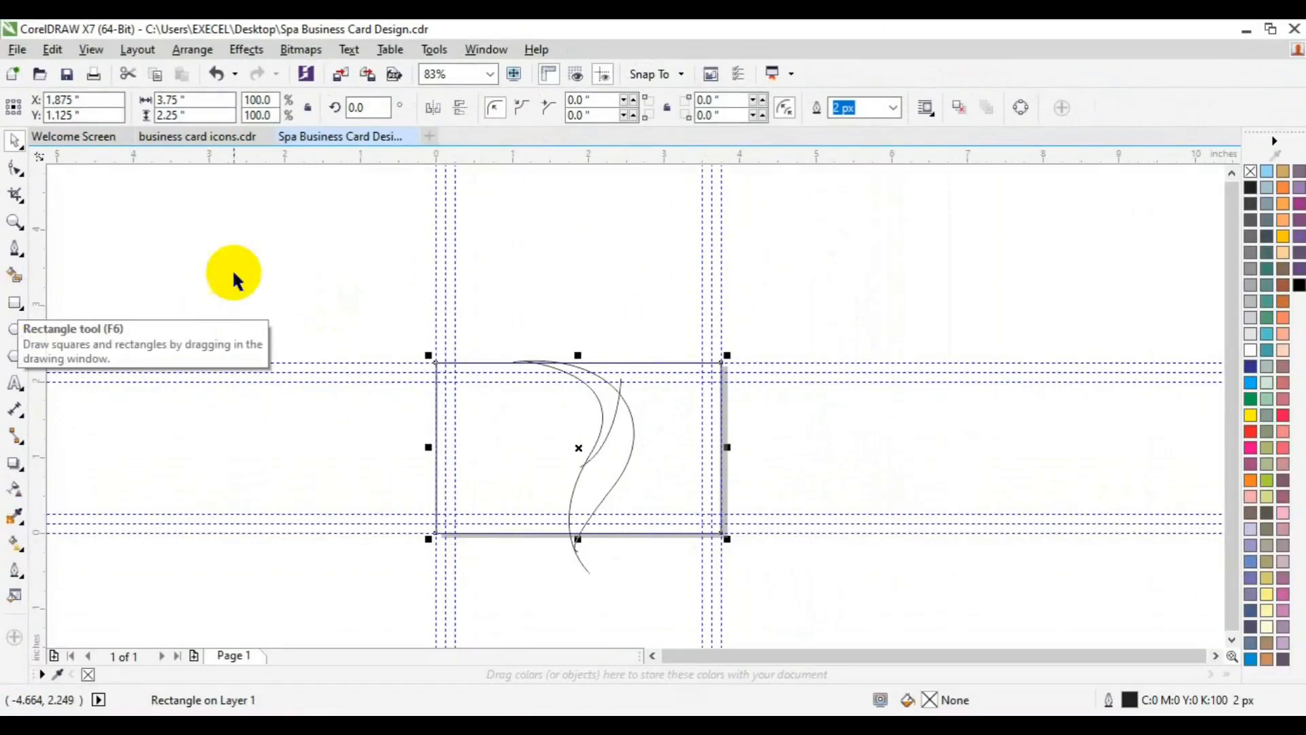
left_click(27, 378)
left_click(13, 279)
left_click(600, 402)
left_click(615, 462)
key("space")
Try rotating the crescent curve around its top, then undo the black fills and trims
left_click_drag(615, 468, 622, 393)
left_click(620, 386)
left_click(773, 280)
left_click(622, 386)
left_click(839, 289)
left_click(529, 368)
left_click(529, 367)
left_click(583, 565)
key("ctrl+z")
key("ctrl+z")
key("ctrl+z")
key("ctrl+z")
key("Escape")
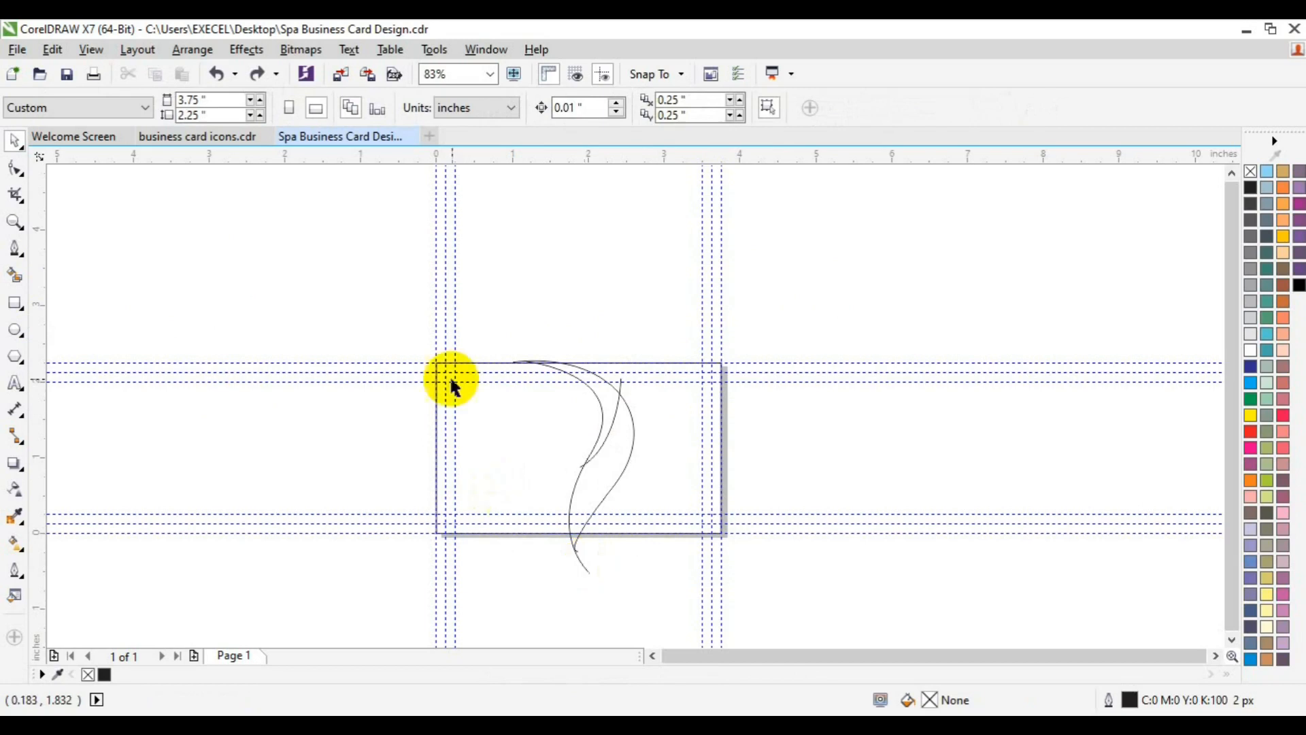
Nudge the three selected curves with the arrow keys to X 1.226, Y 1.037 inches
left_click_drag(398, 324, 678, 580)
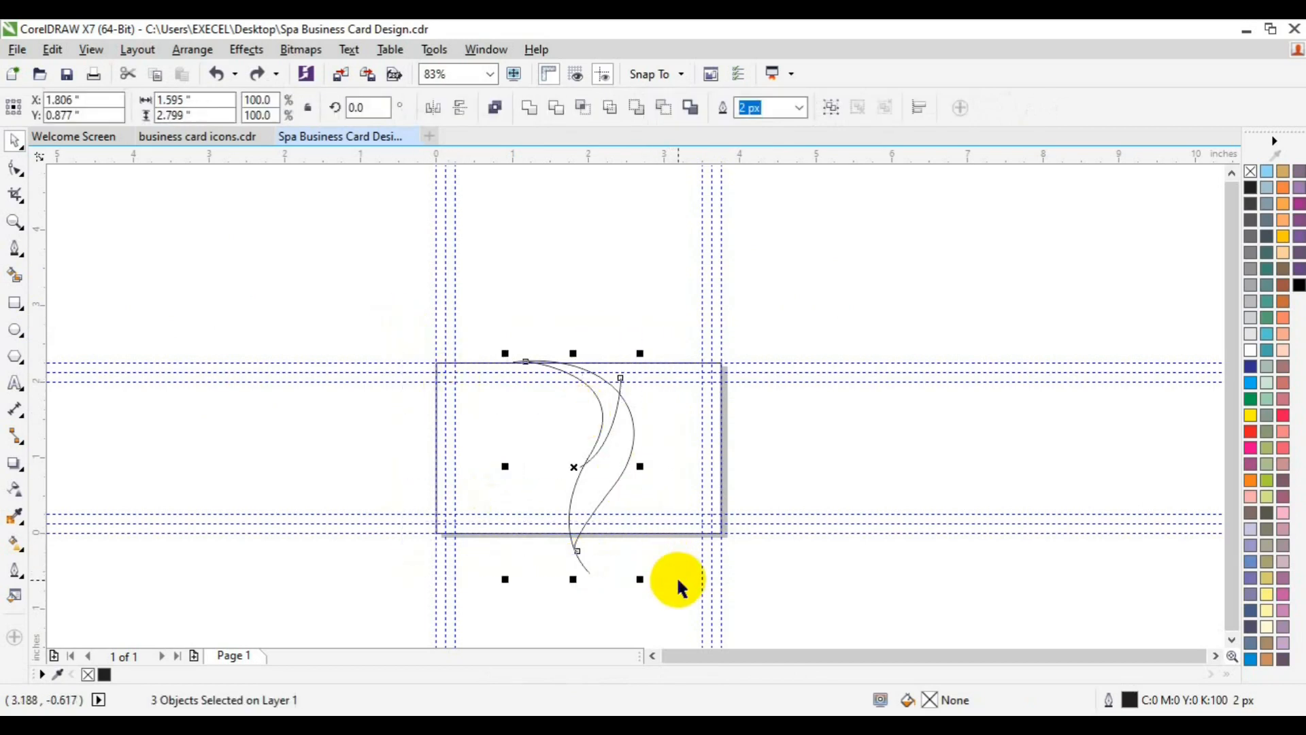
key("Up")
key("Up")
key("Left")
key("Left")
key("Left")
key("Left")
key("Left")
key("Left")
key("Left")
key("Left")
key("Left")
key("Left")
key("Left")
key("Left")
key("Left")
key("Left")
key("Left")
key("Left")
key("Left")
key("Left")
key("Left")
key("Left")
key("Left")
key("Left")
key("Left")
key("Left")
key("Left")
key("Left")
key("Left")
key("Left")
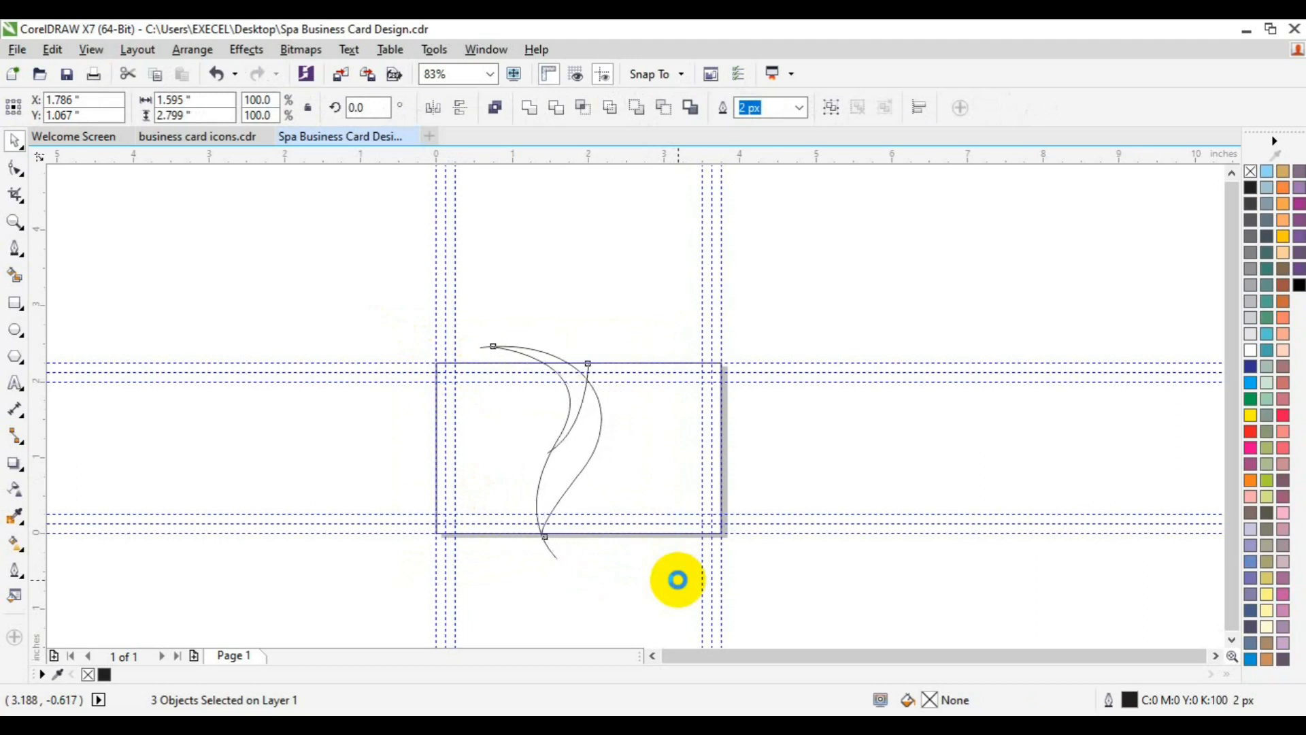
key("Left")
key("Left")
key("Left")
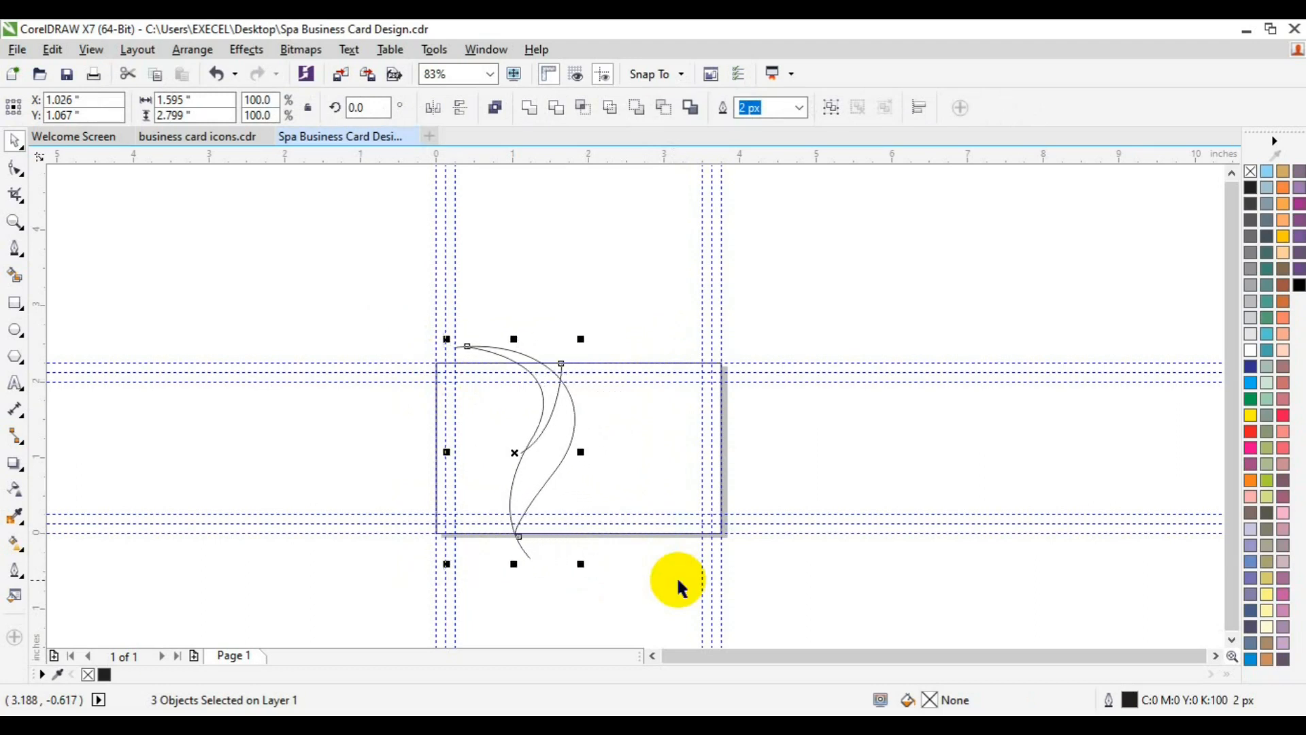
key("Down")
key("Down")
key("Right")
key("Right")
key("Right")
key("Right")
key("Right")
key("Right")
key("Right")
key("Right")
key("Right")
key("Right")
key("Right")
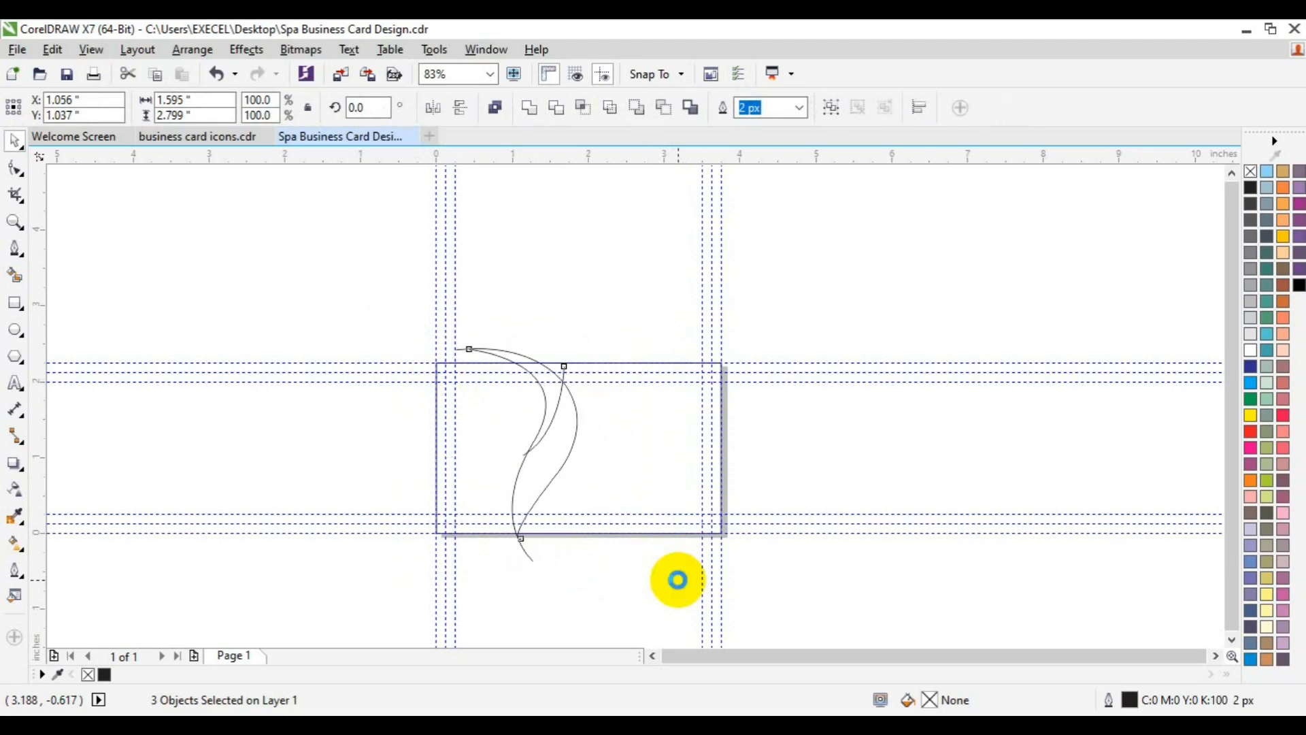
key("Right")
key("Right")
key("Right")
key("Right")
key("Right")
key("Right")
key("Right")
key("Right")
key("Right")
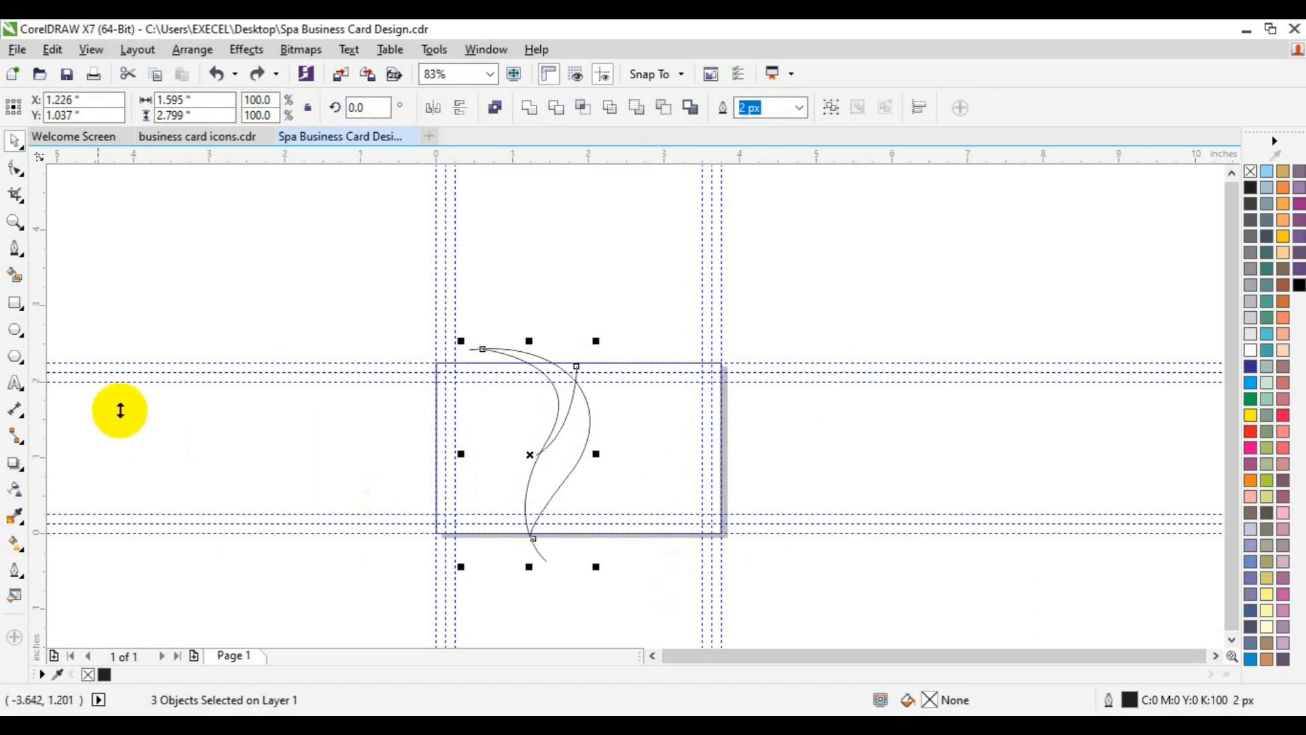
Smart-fill the regions between the curves and beside the card's left edge, then delete the extra black shape
left_click(15, 275)
left_click(561, 398)
left_click(487, 458)
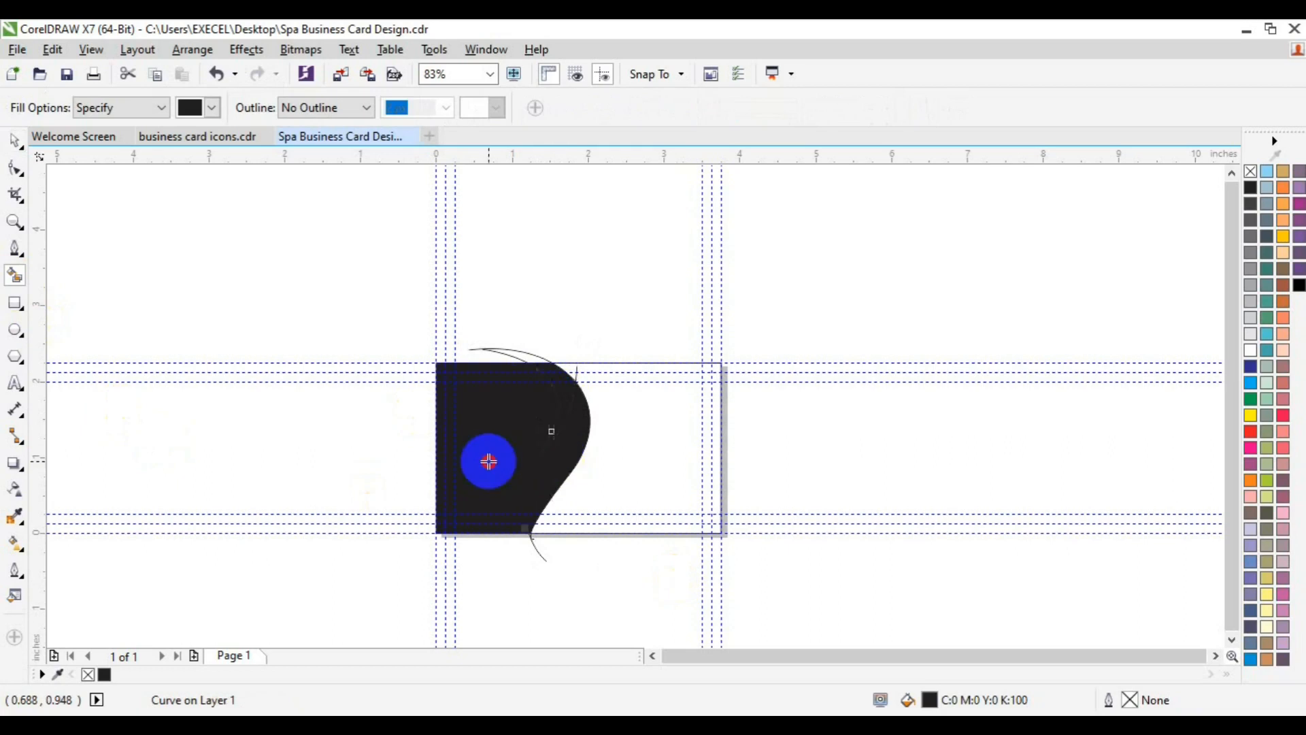
key("space")
key("Delete")
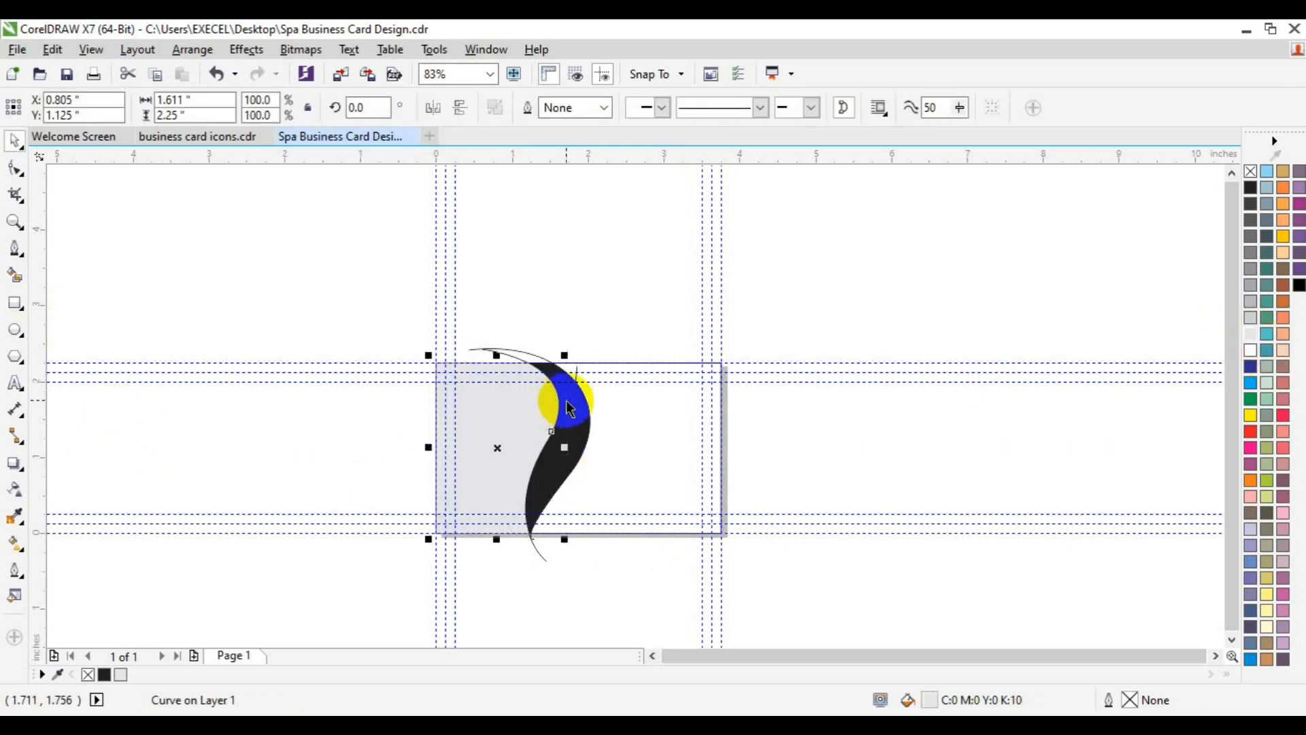
Colour the upper crescent blue and the lower shape orange, and delete the leftover outline curve
left_click(1251, 366)
left_click(574, 446)
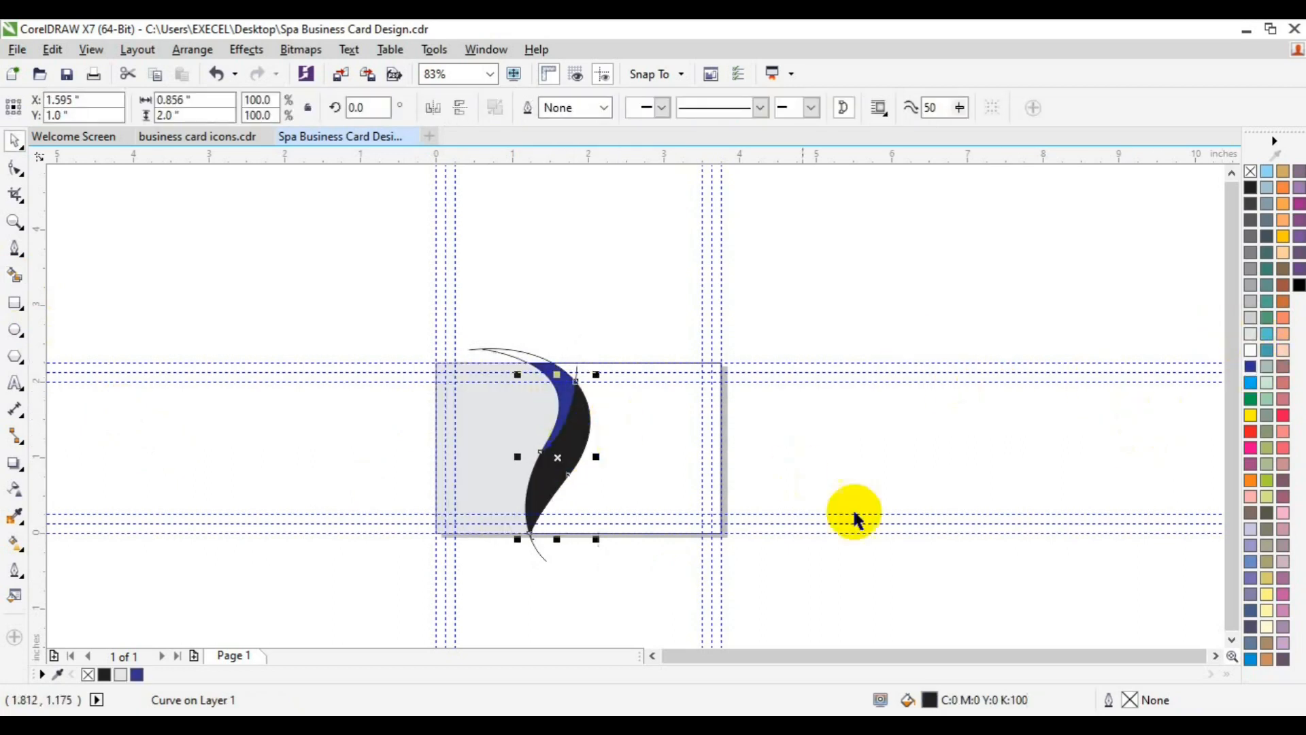
left_click(1251, 480)
left_click(514, 355)
left_click(515, 355)
left_click(515, 355)
key("Delete")
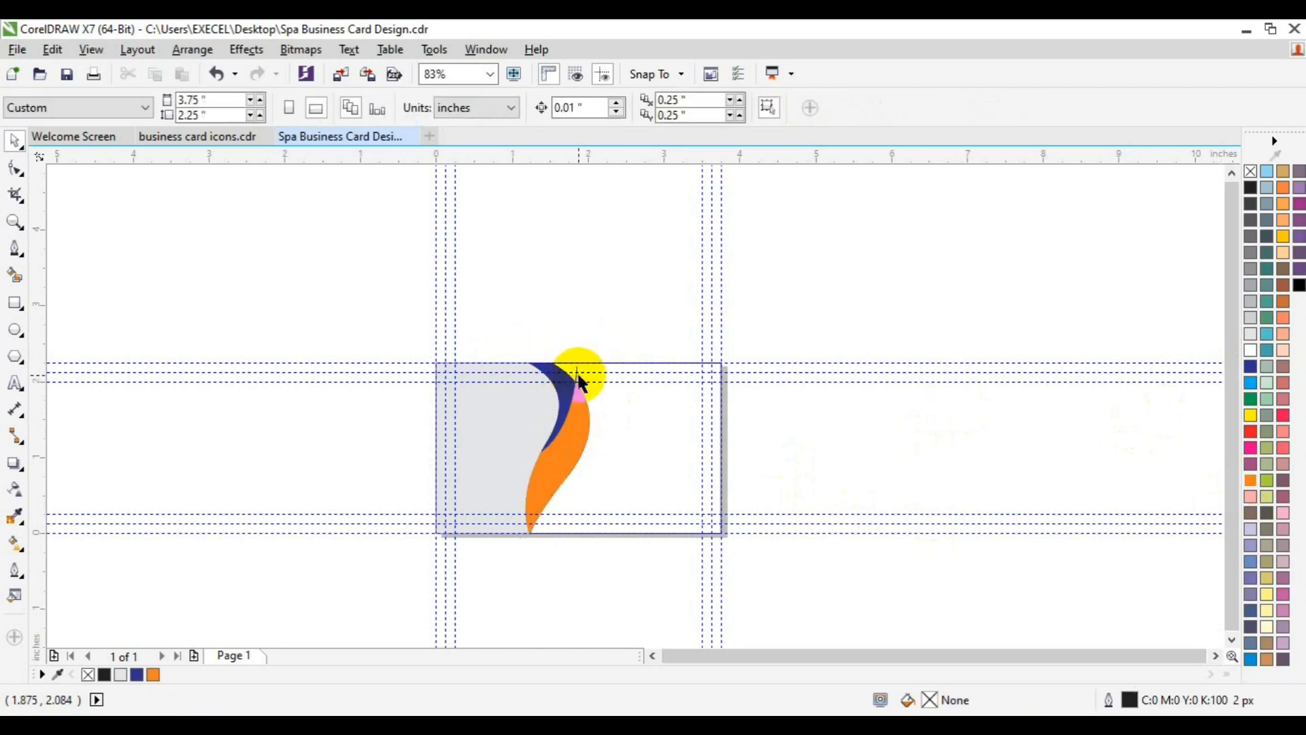
left_click_drag(280, 269, 659, 583)
left_click(918, 256)
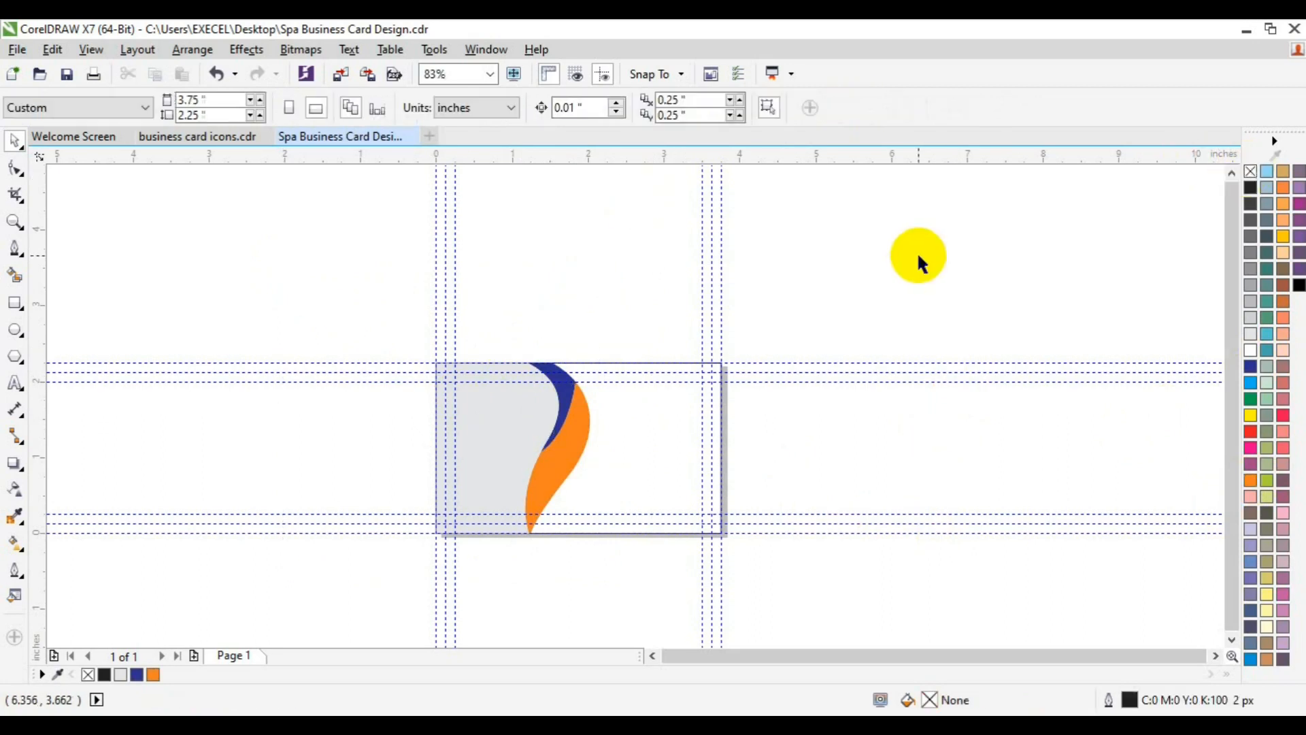
left_click(513, 453)
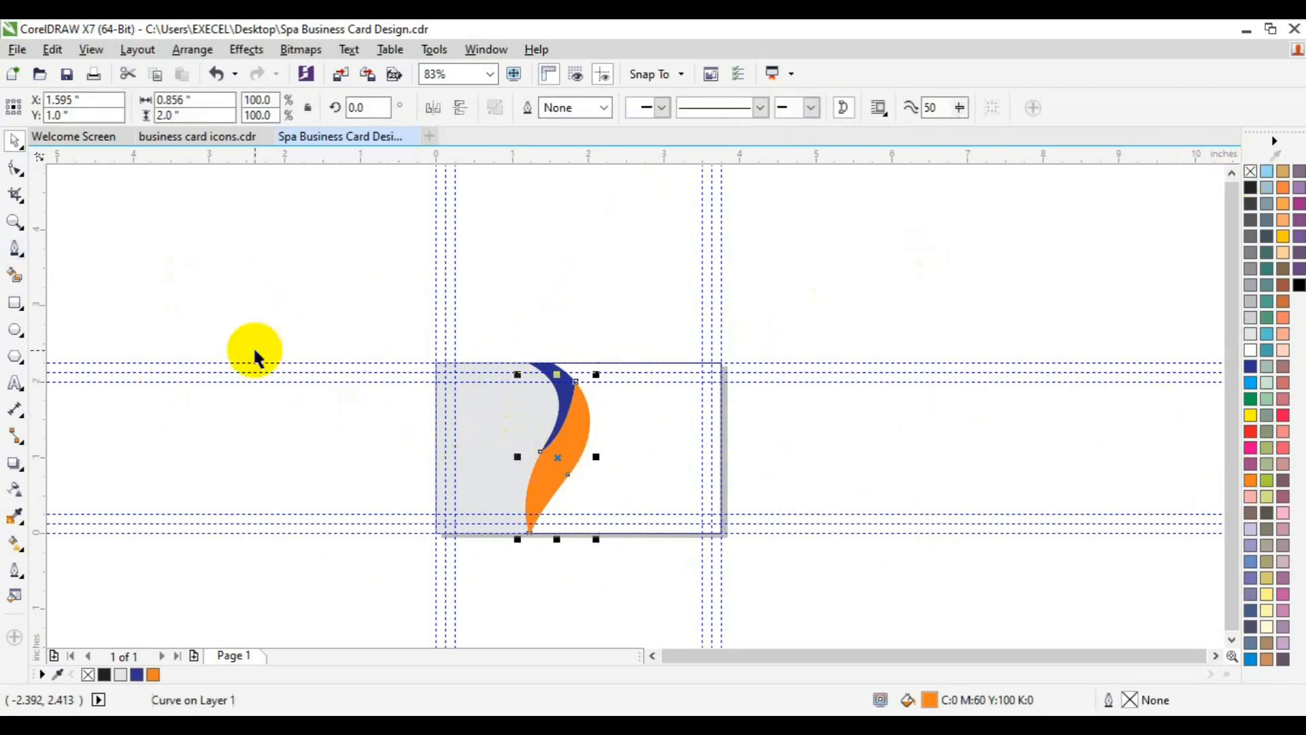
Add a node on the orange swoosh and drag its handles so the top bulges further right
left_click(14, 176)
left_click(565, 472)
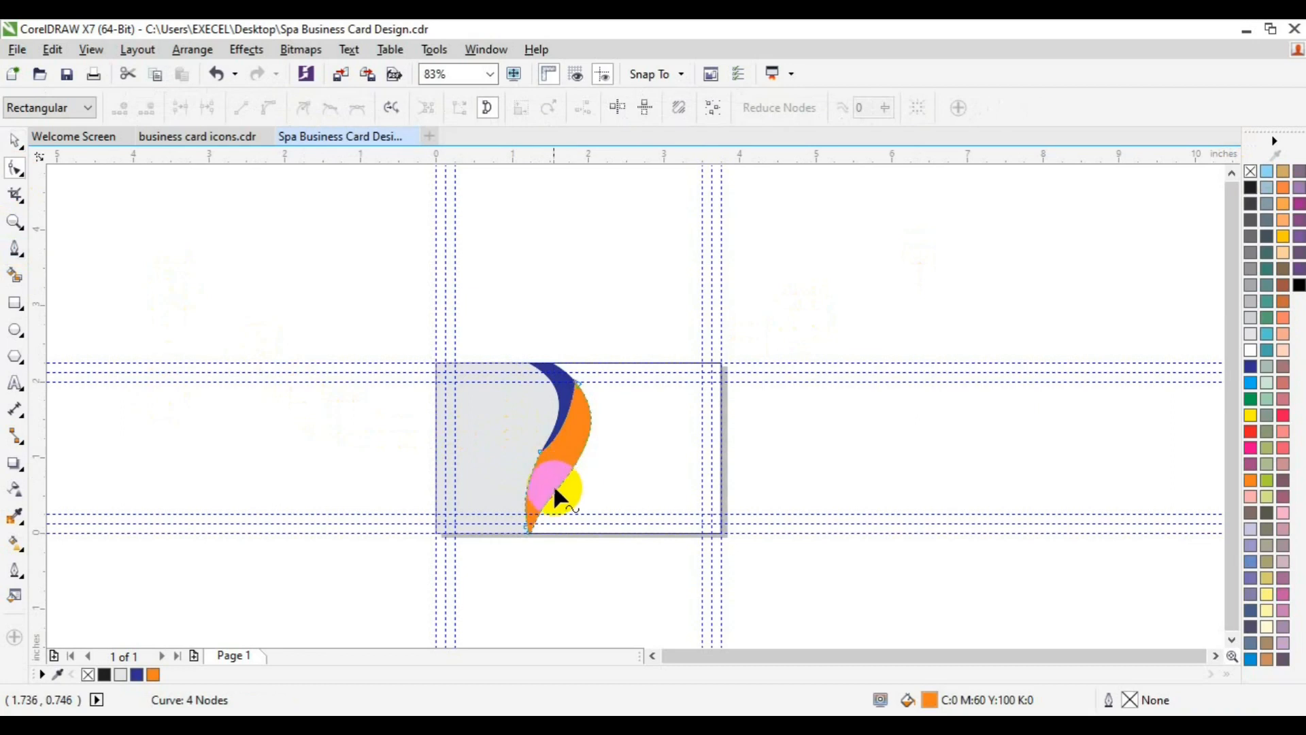
double_click(570, 489)
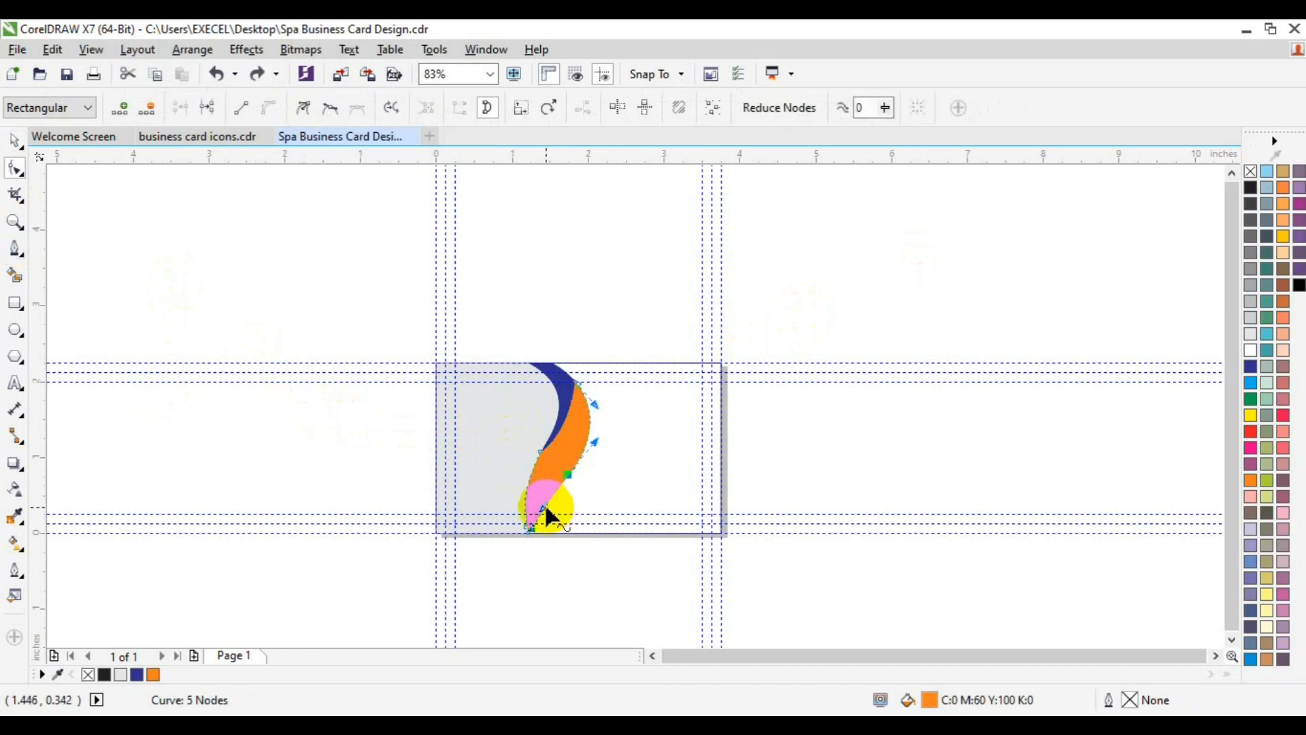
left_click_drag(542, 508, 535, 509)
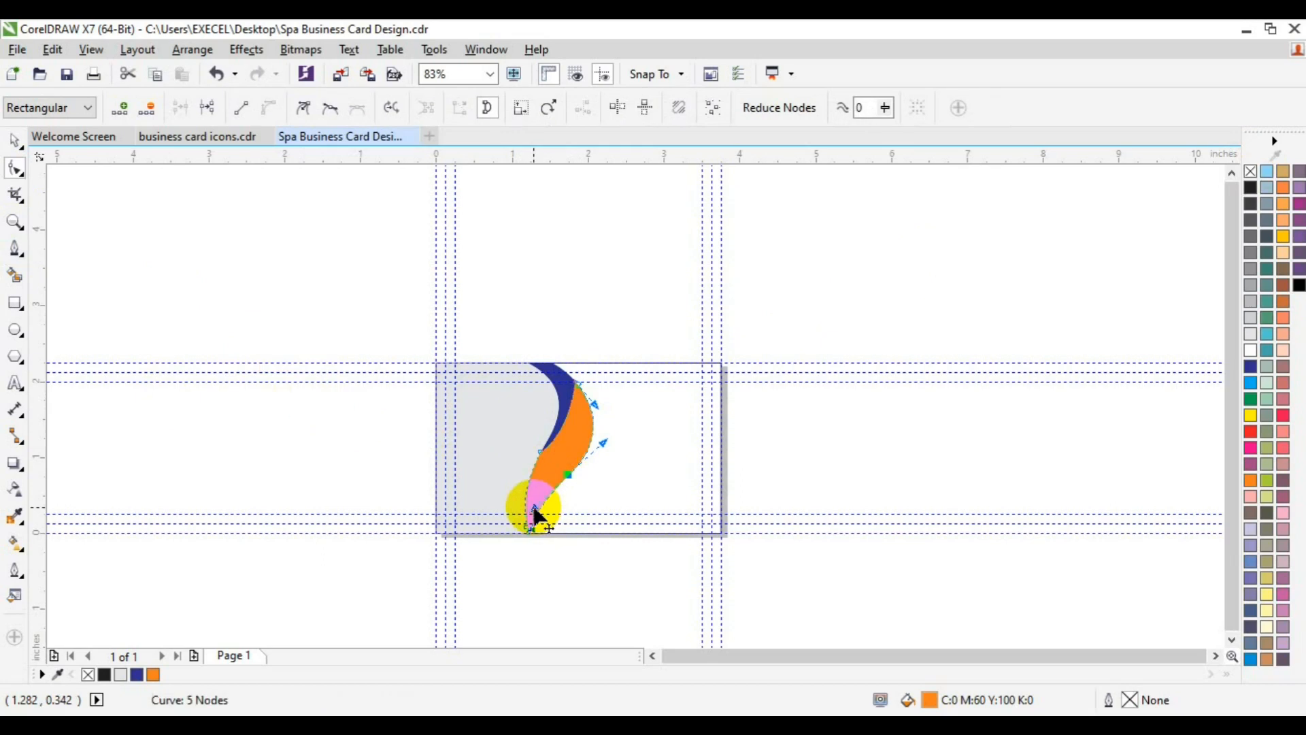
left_click_drag(595, 405, 599, 392)
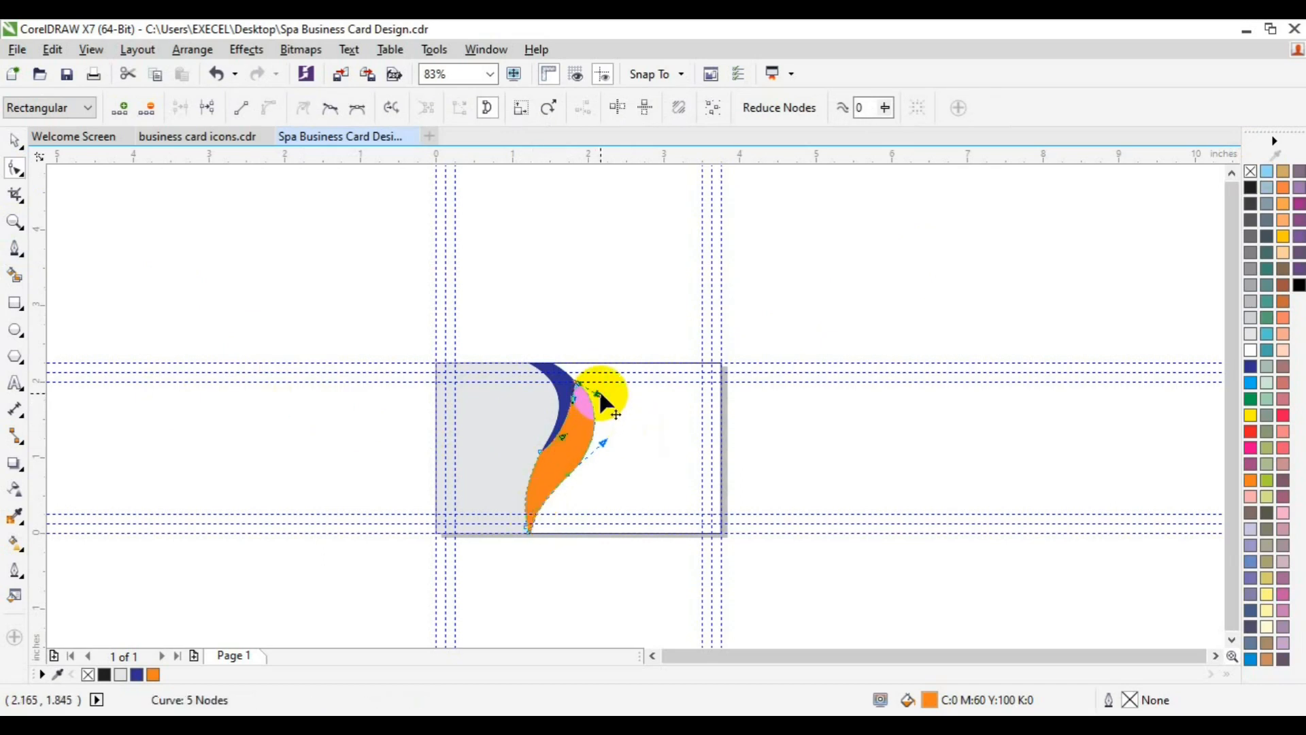
key("space")
left_click(845, 442)
left_click(16, 225)
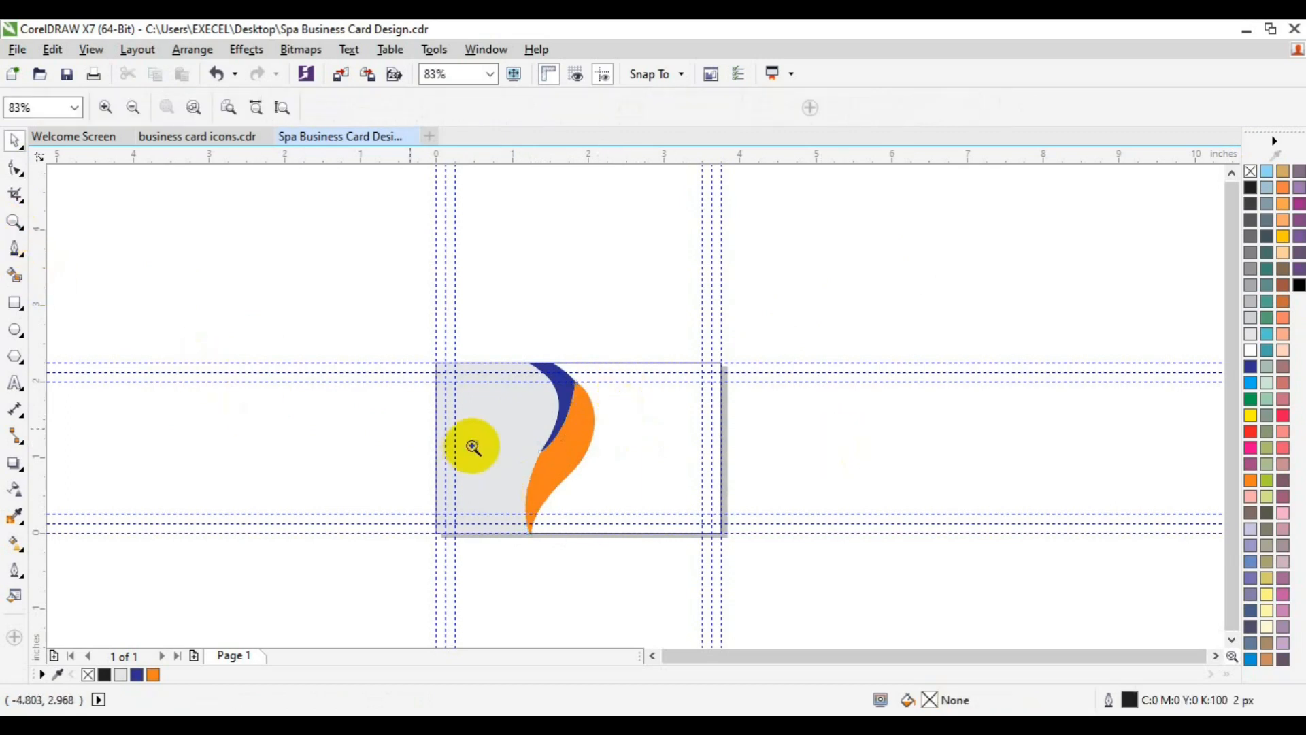
left_click(577, 455)
key("space")
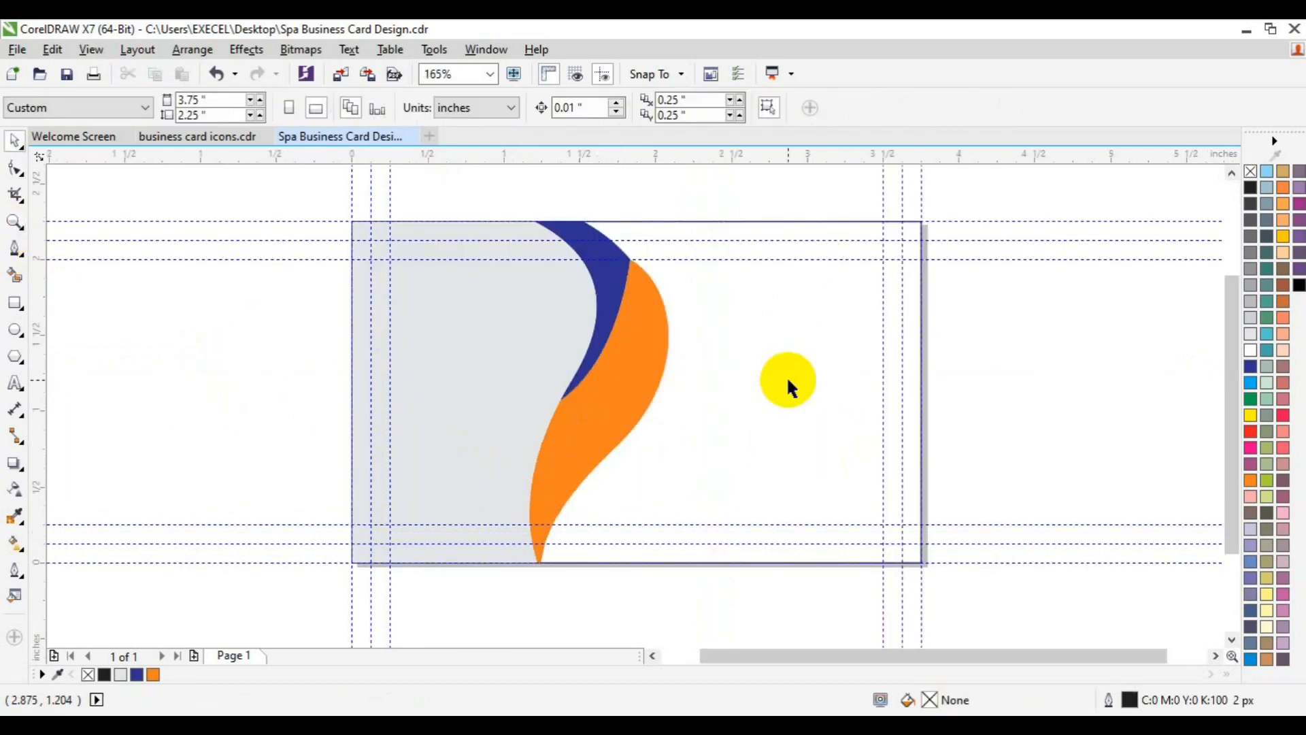
In the Import dialog, pick the beauty01 photo from the freepik stockpoto folder
left_click(345, 70)
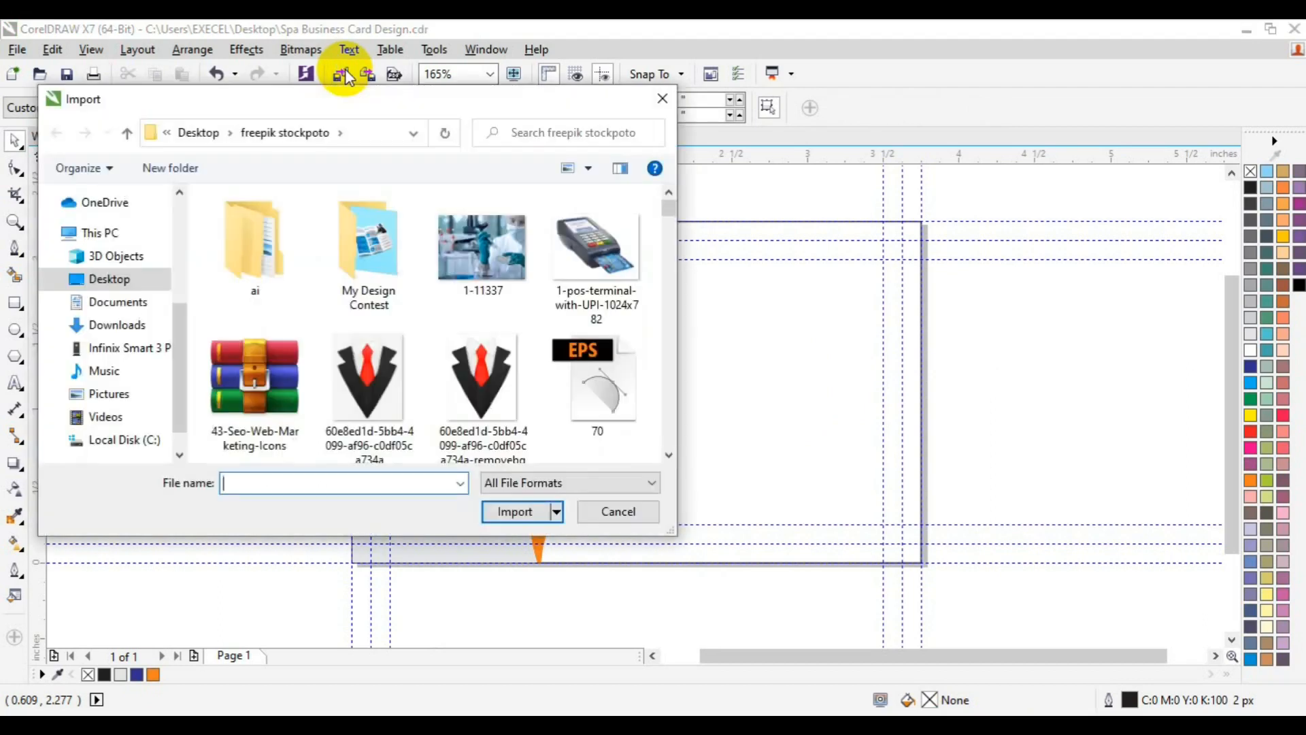
left_click(669, 455)
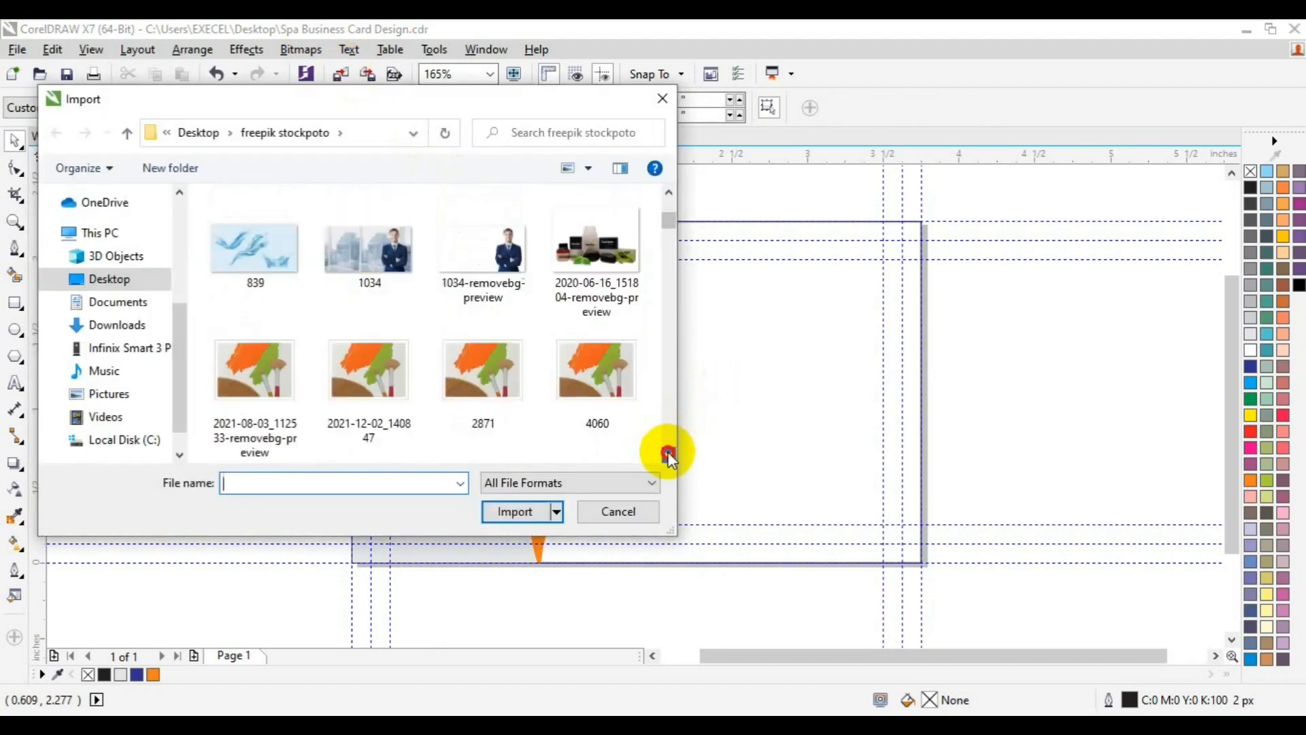
left_click(669, 455)
left_click(669, 454)
left_click(668, 455)
left_click(668, 454)
left_click(668, 454)
left_click(669, 454)
left_click(669, 454)
left_click(668, 454)
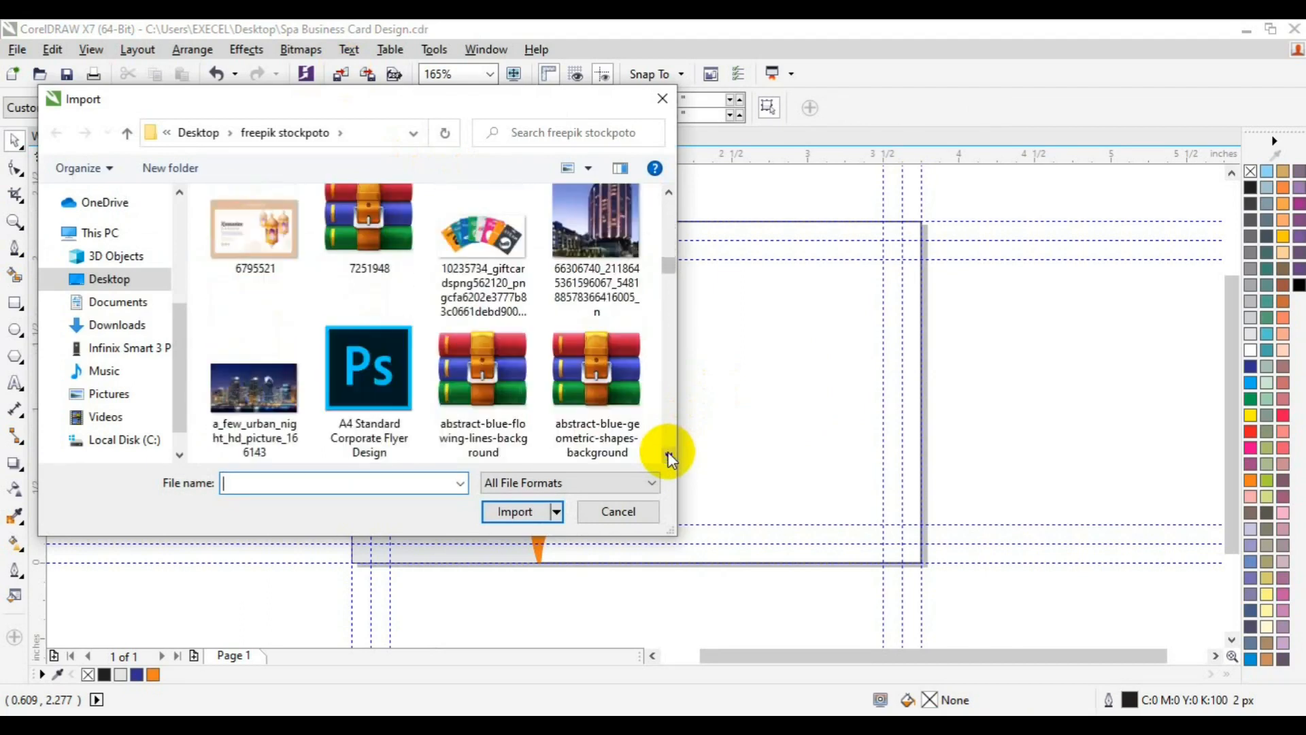
left_click(669, 454)
left_click(669, 455)
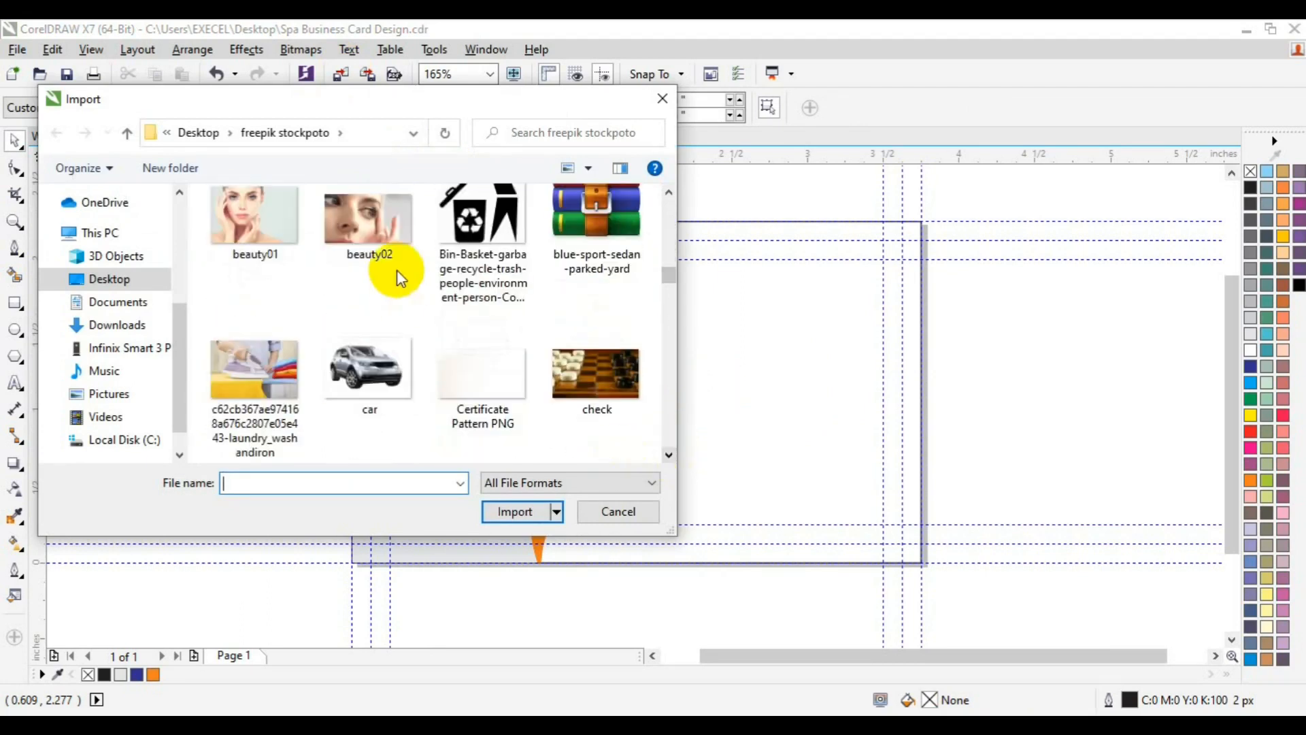
left_click(668, 454)
left_click(668, 454)
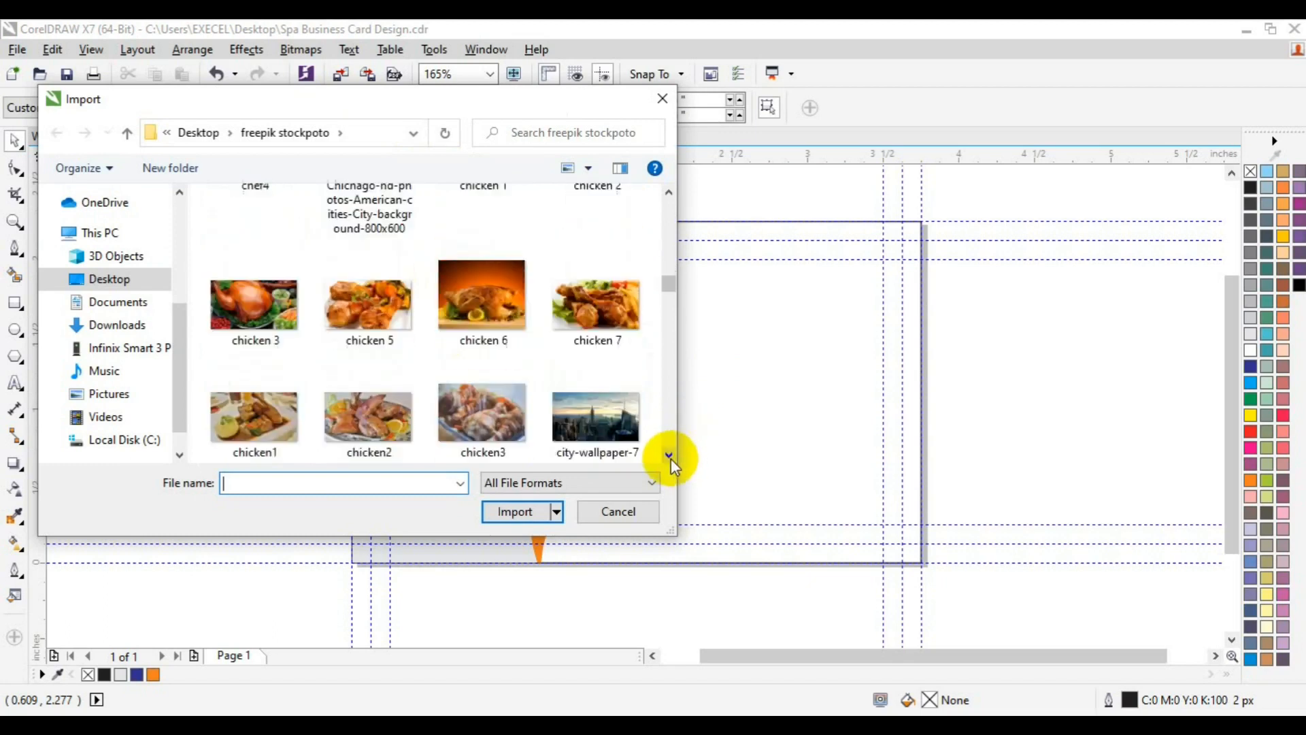
left_click(668, 454)
scroll(670, 214, "up", 8)
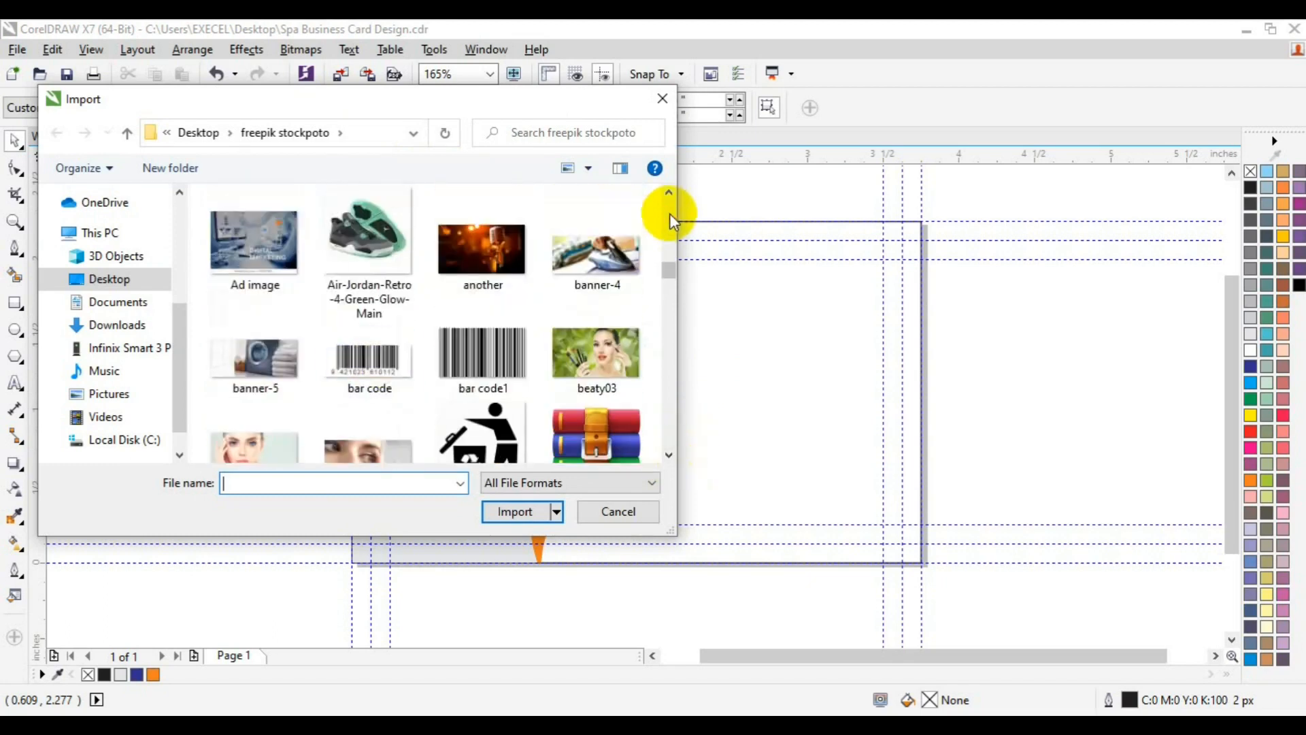
left_click(288, 446)
Add photo 18097 to the chosen files as well
scroll(676, 231, "up", 5)
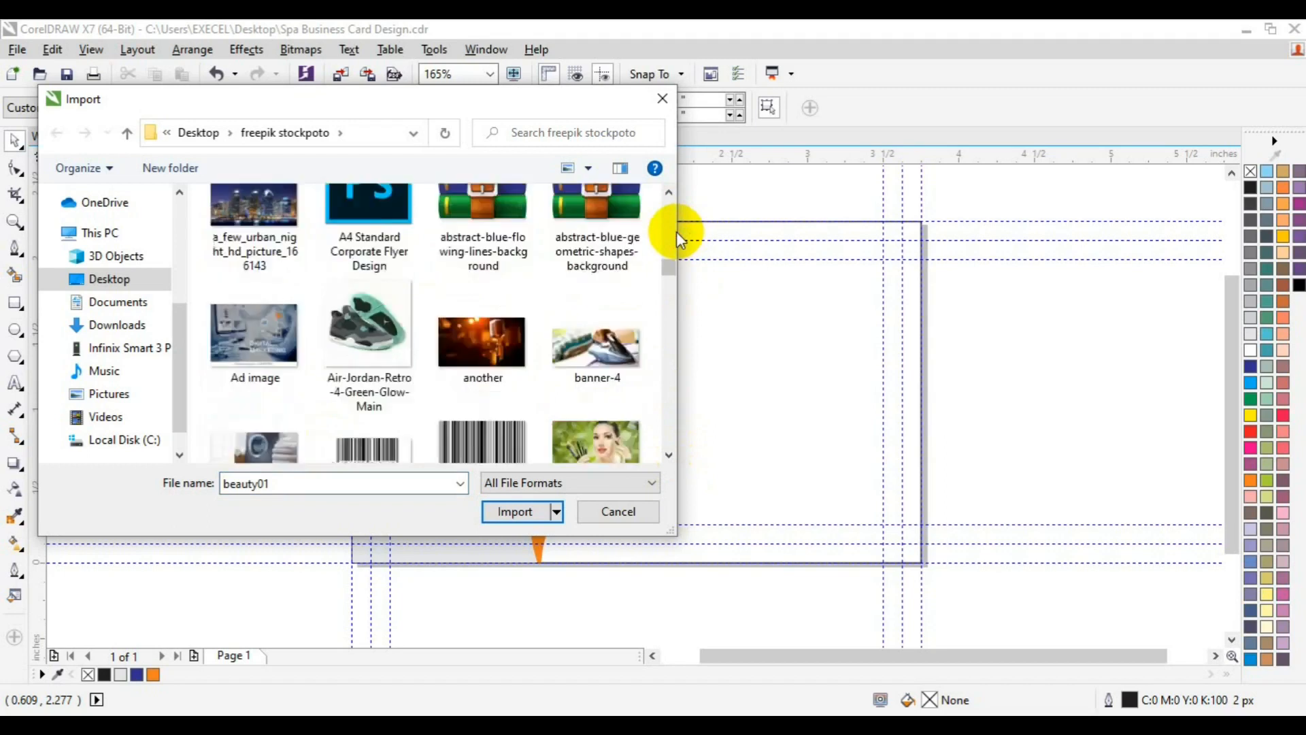
scroll(676, 231, "up", 10)
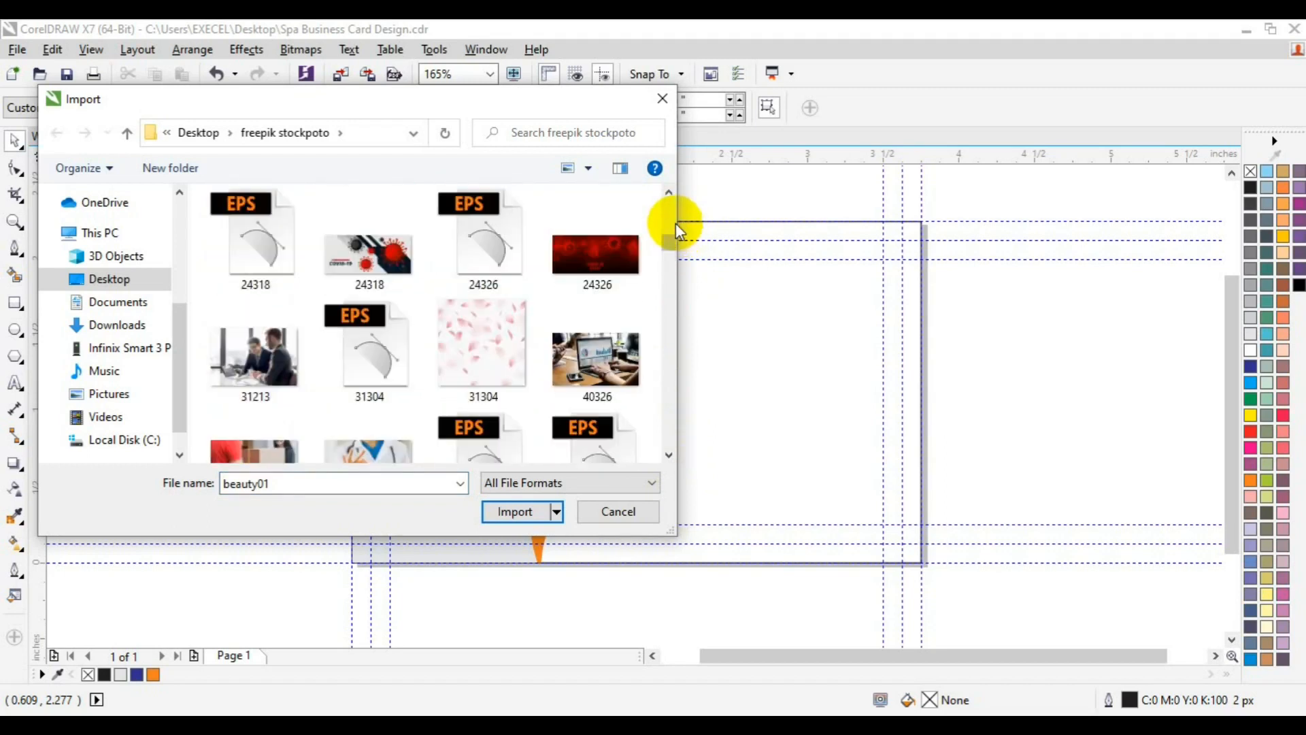
scroll(671, 215, "up", 5)
left_click(282, 413, "ctrl")
Import both photos, placing the spa photo over the card and the beauty portrait to the right
left_click(510, 511)
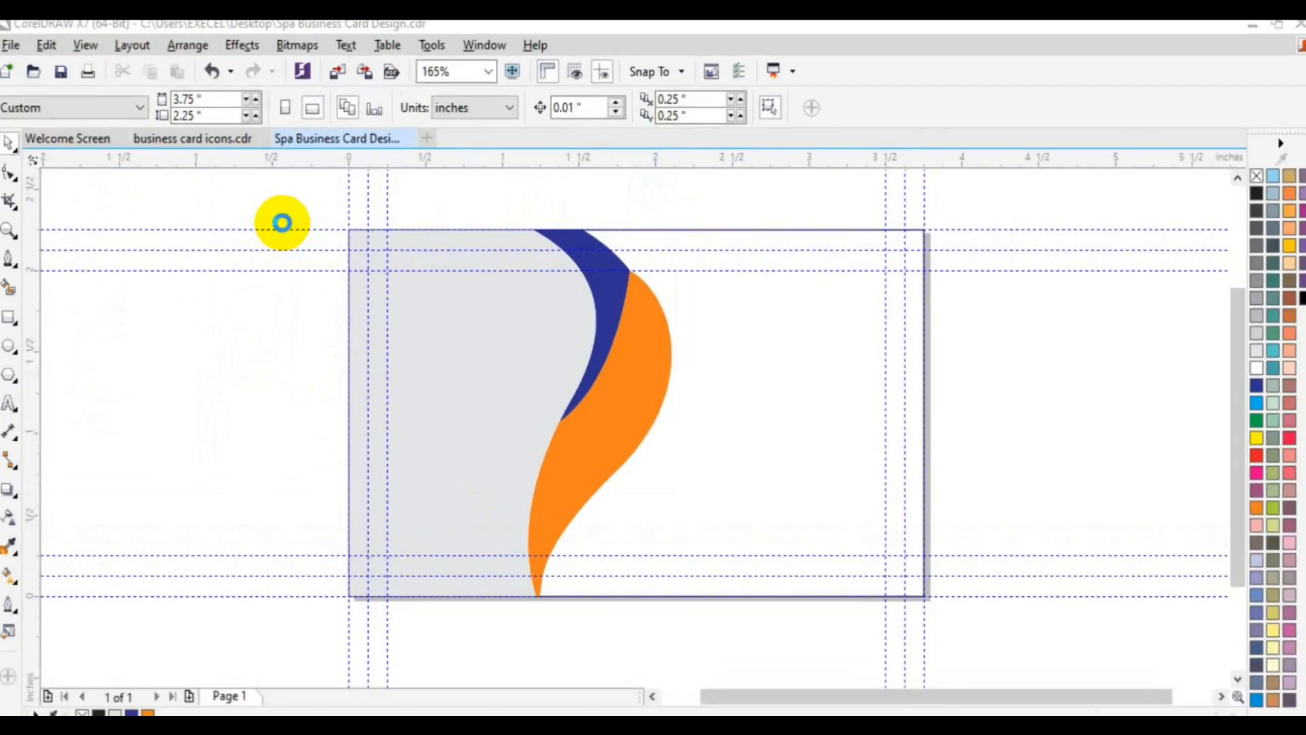
left_click_drag(303, 219, 1149, 577)
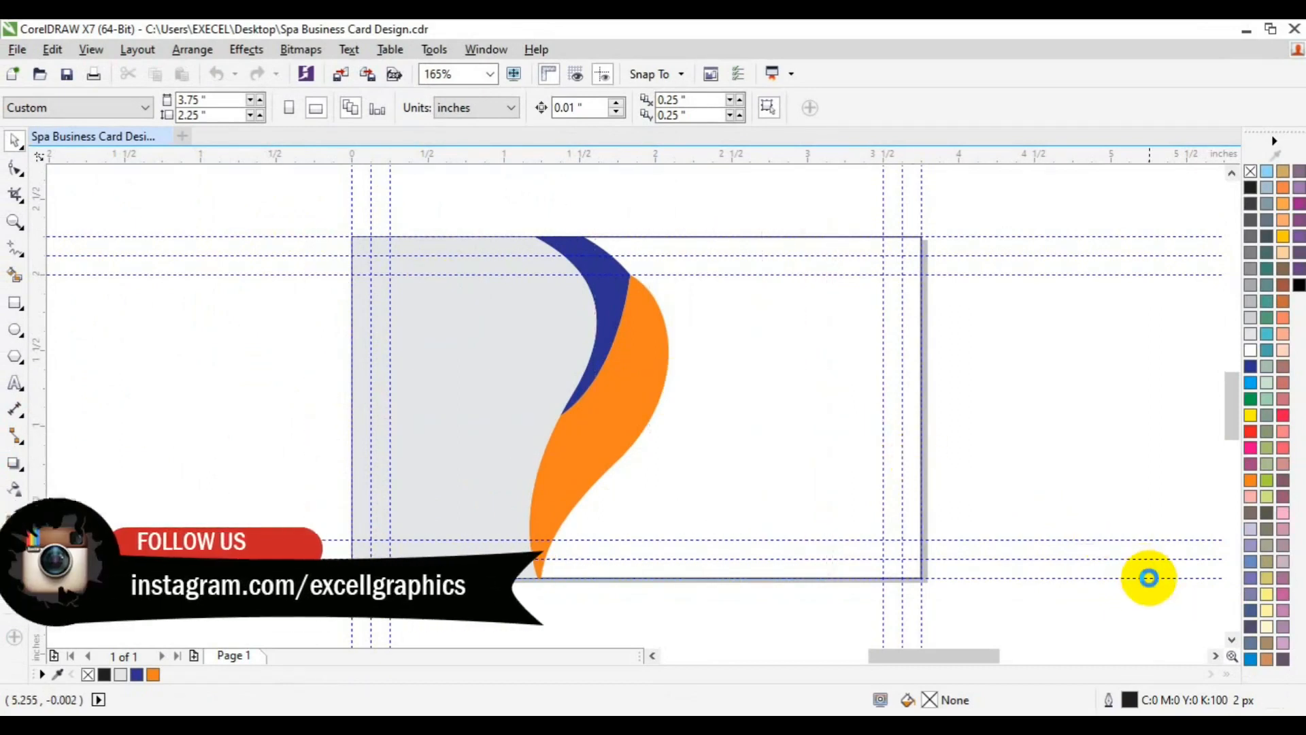
left_click_drag(306, 227, 1011, 584)
left_click_drag(637, 429, 1174, 402)
left_click_drag(641, 399, 807, 389)
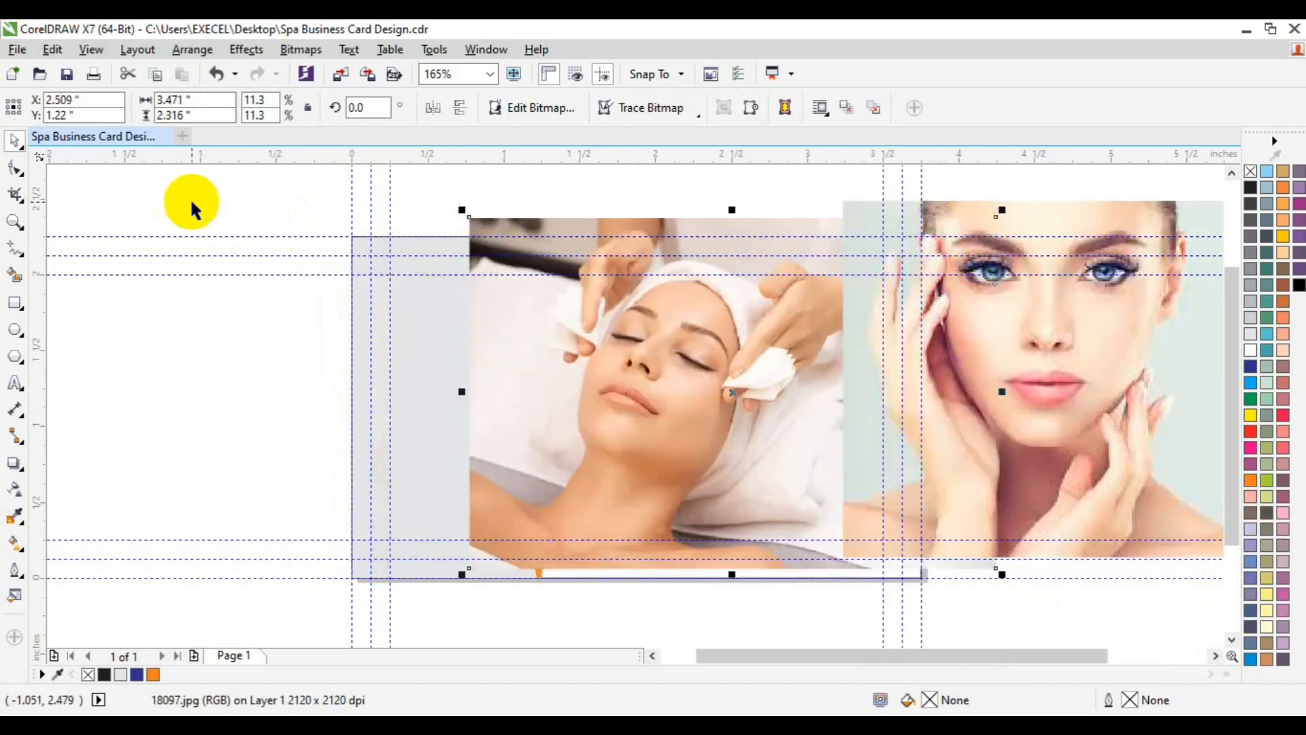
PowerClip the spa photo into the grey panel and nudge it left inside the frame
left_click(244, 49)
mouse_move(292, 297)
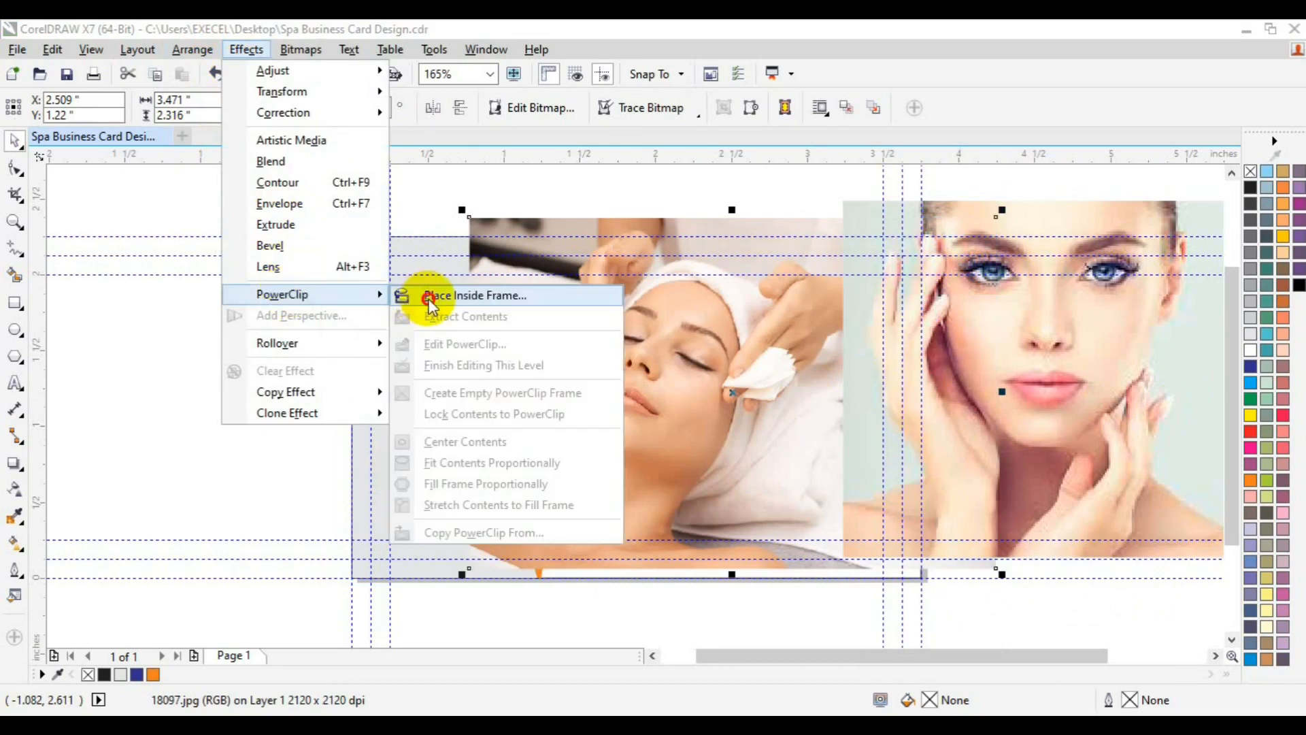
left_click(431, 295)
left_click(388, 394)
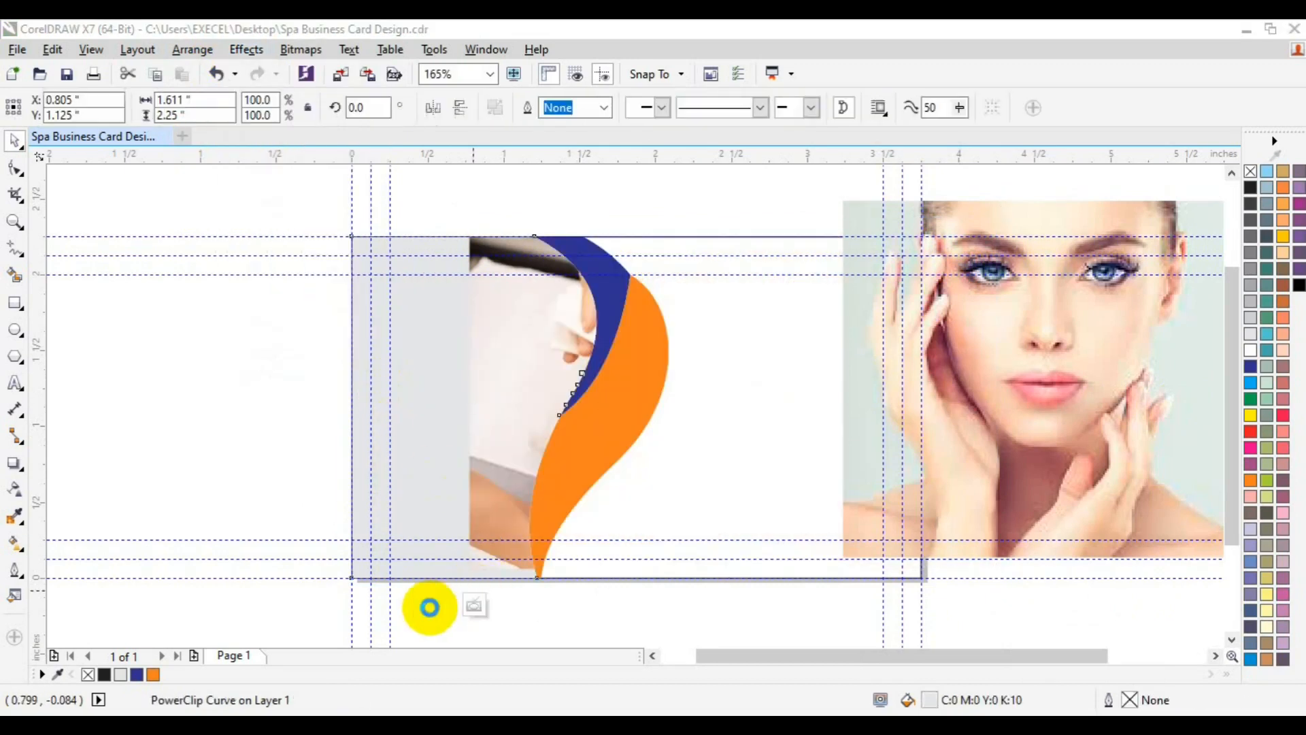
left_click(425, 603)
left_click(580, 475)
left_click_drag(438, 508, 420, 490)
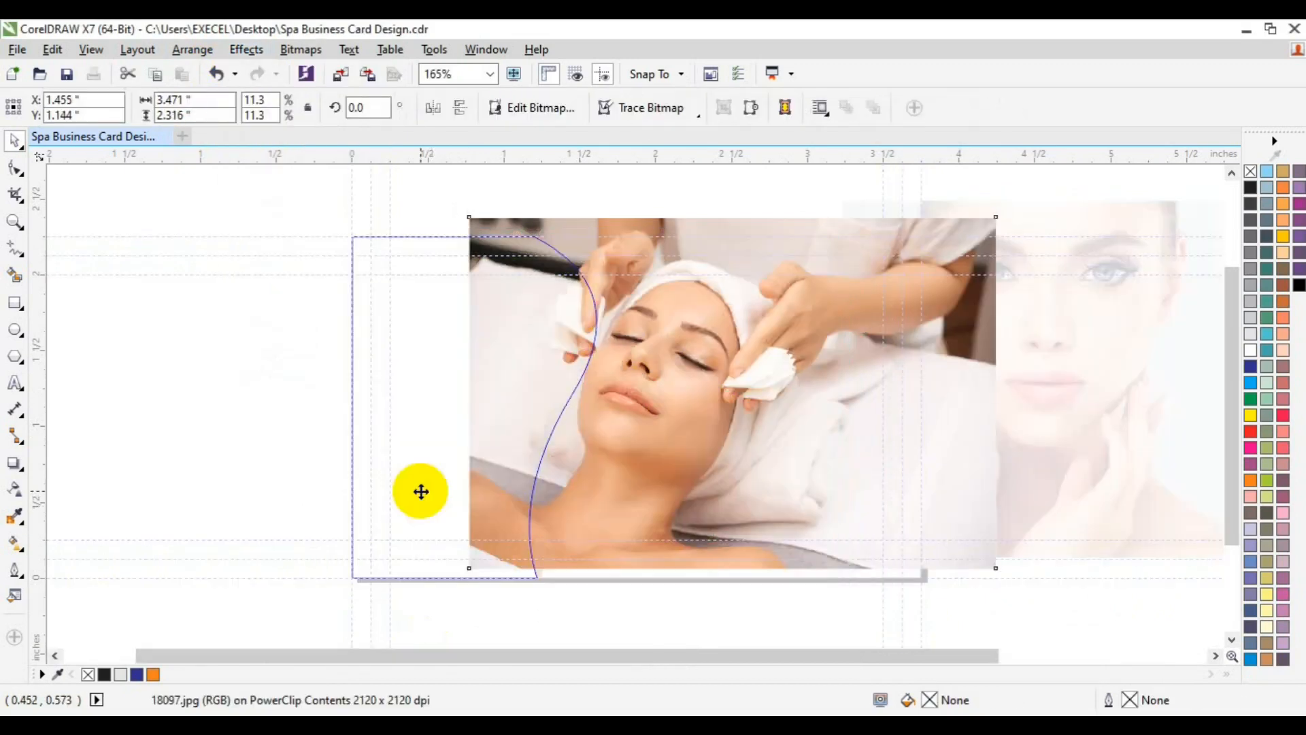
key("Left")
key("Left")
key("Left")
key("Left")
key("Left")
key("Left")
key("Left")
key("Left")
key("Left")
key("Left")
key("Left")
key("Left")
key("Left")
key("Left")
key("Left")
key("Left")
key("Left")
key("Left")
key("Left")
key("Left")
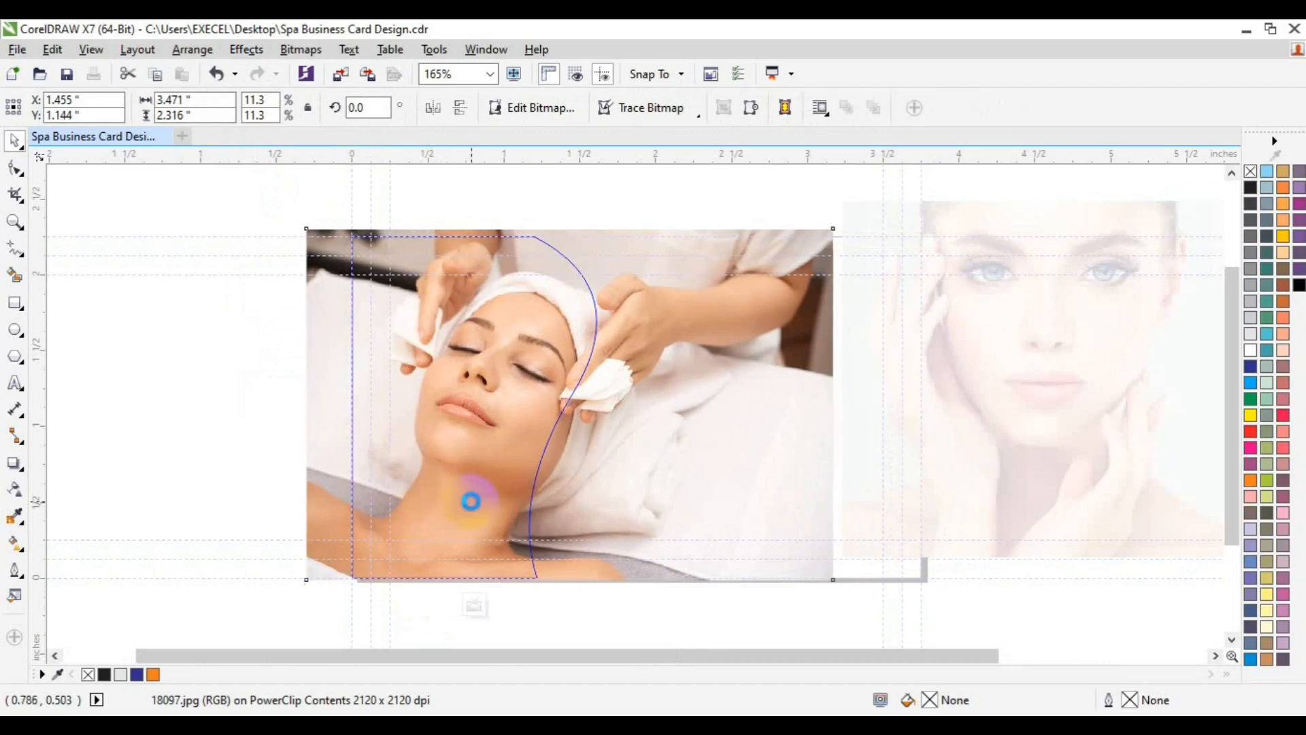
key("Left")
key("Left")
key("Left")
key("Left")
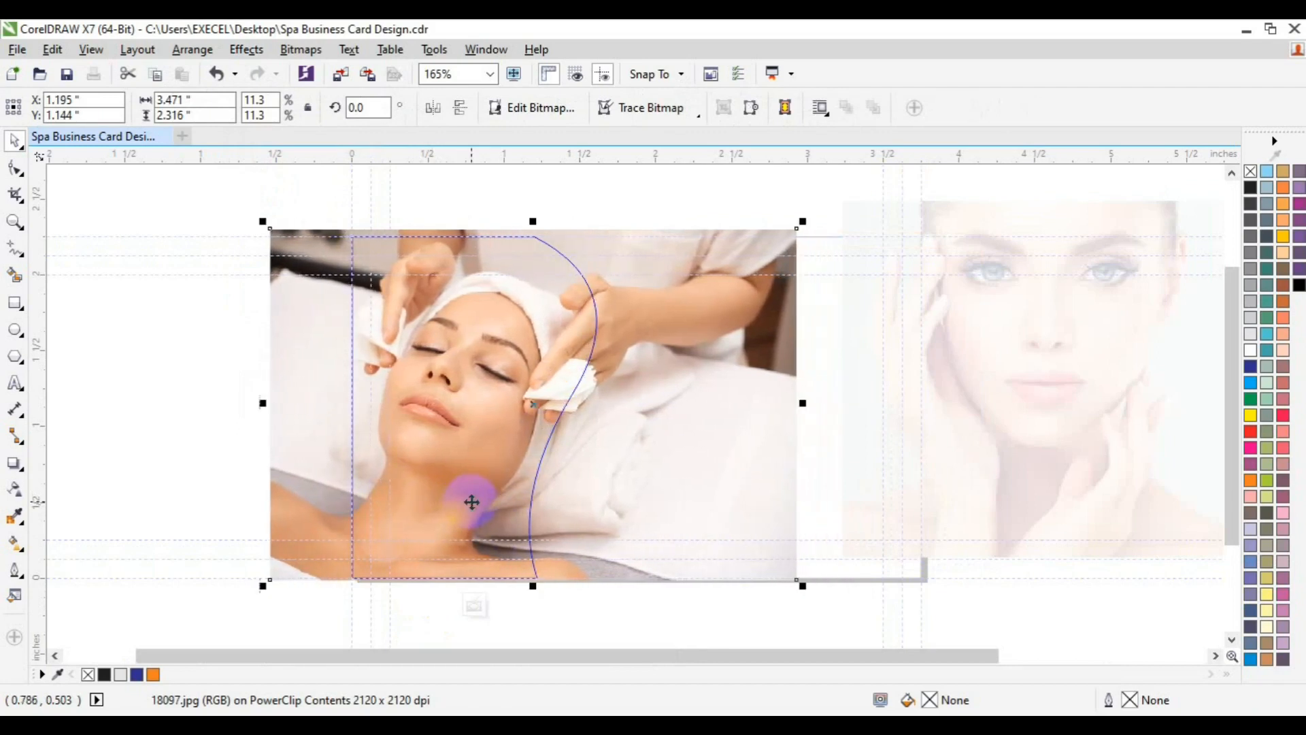
left_click(474, 604)
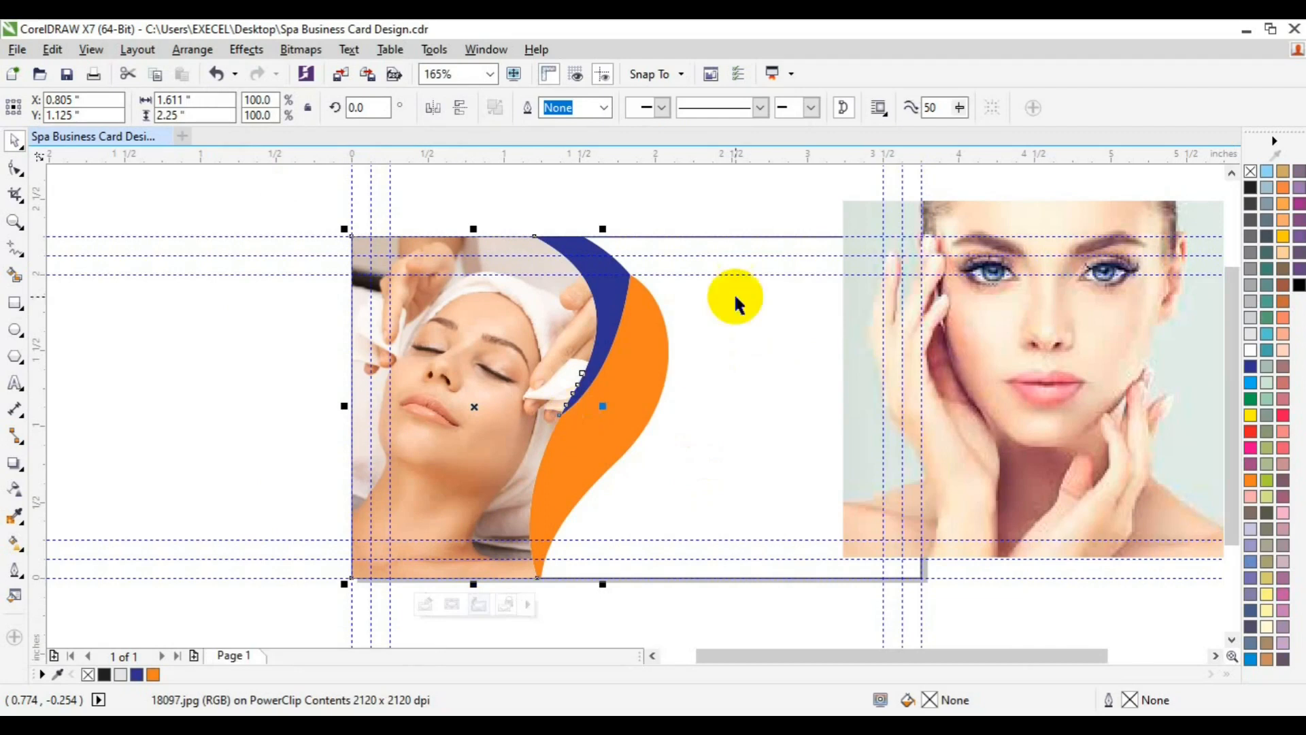
left_click(985, 300)
Delete the portrait photo, then undo to restore it beside the card
key("Delete")
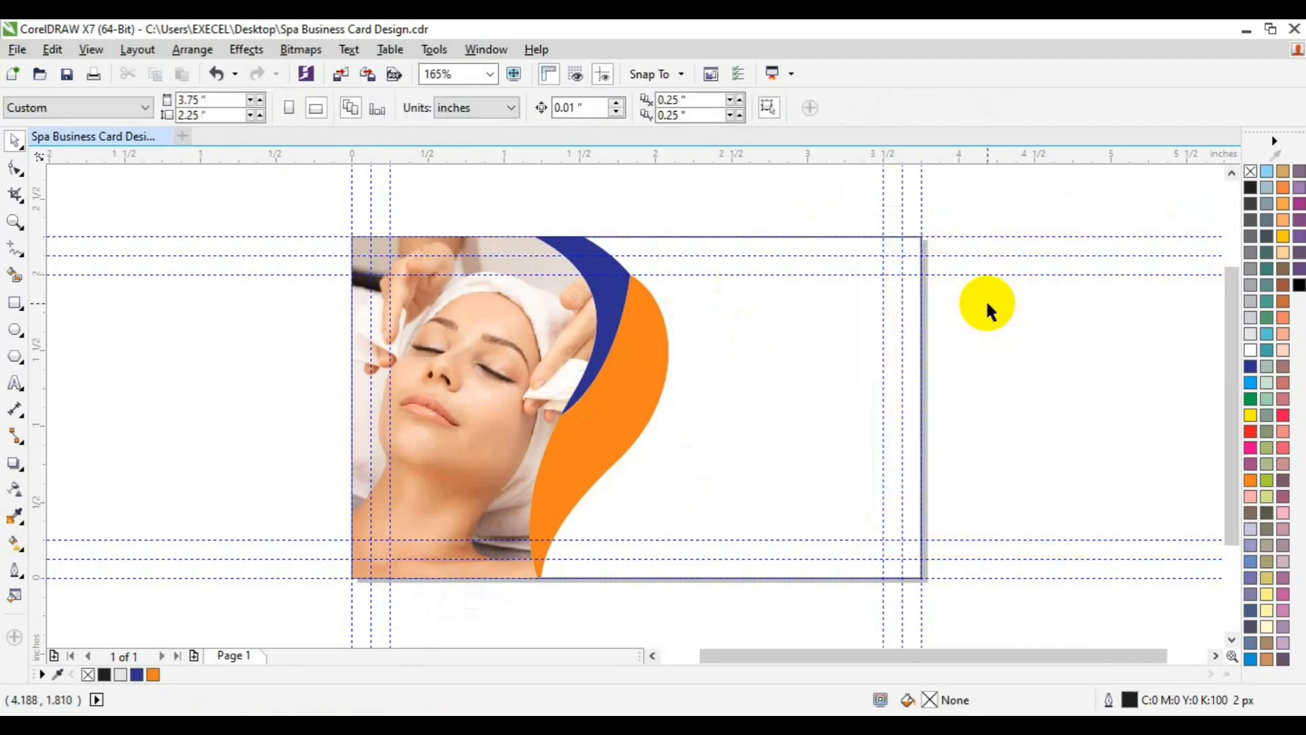
left_click(1215, 656)
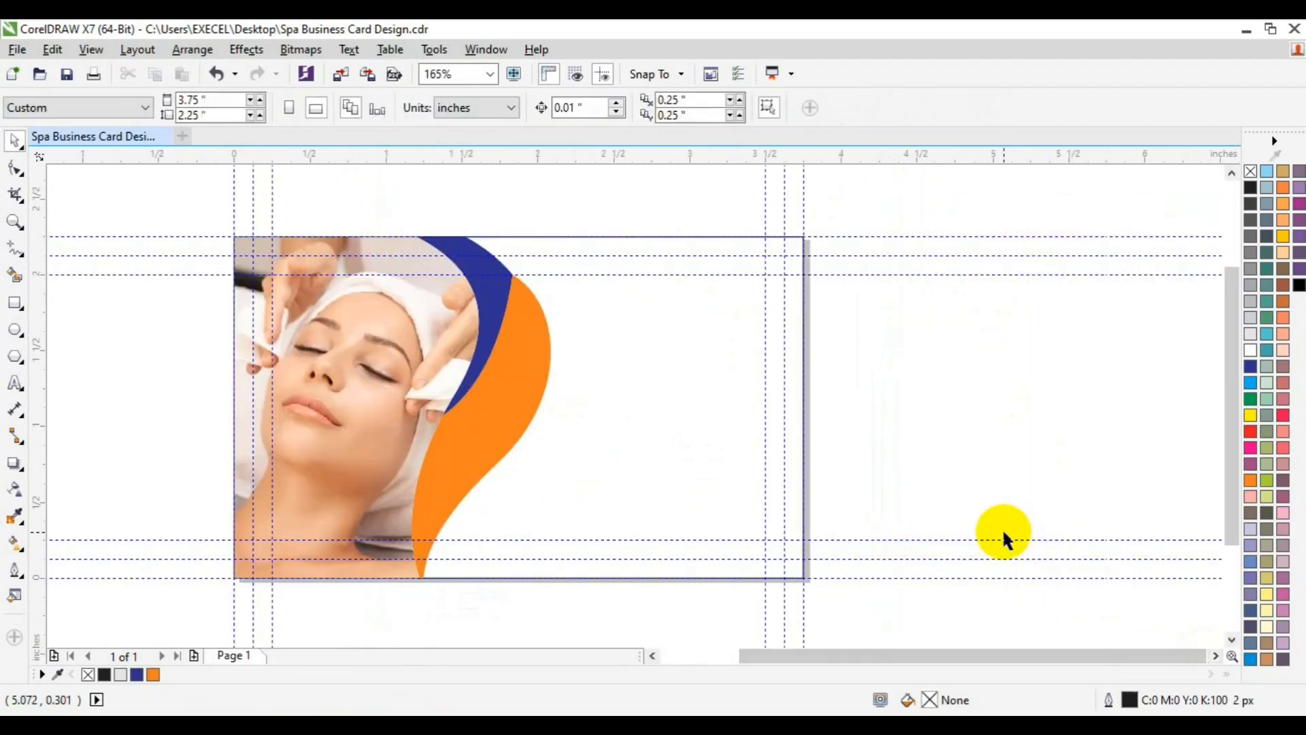
key("ctrl+z")
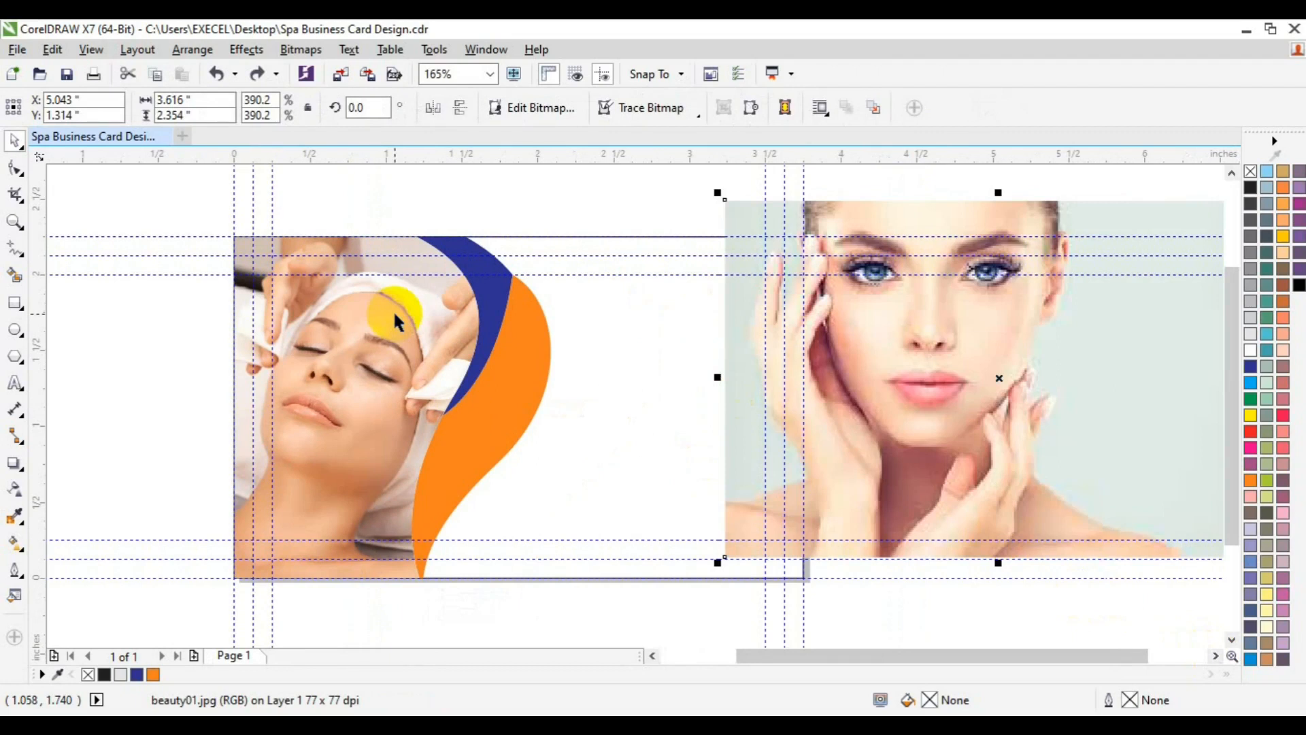
left_click(507, 444)
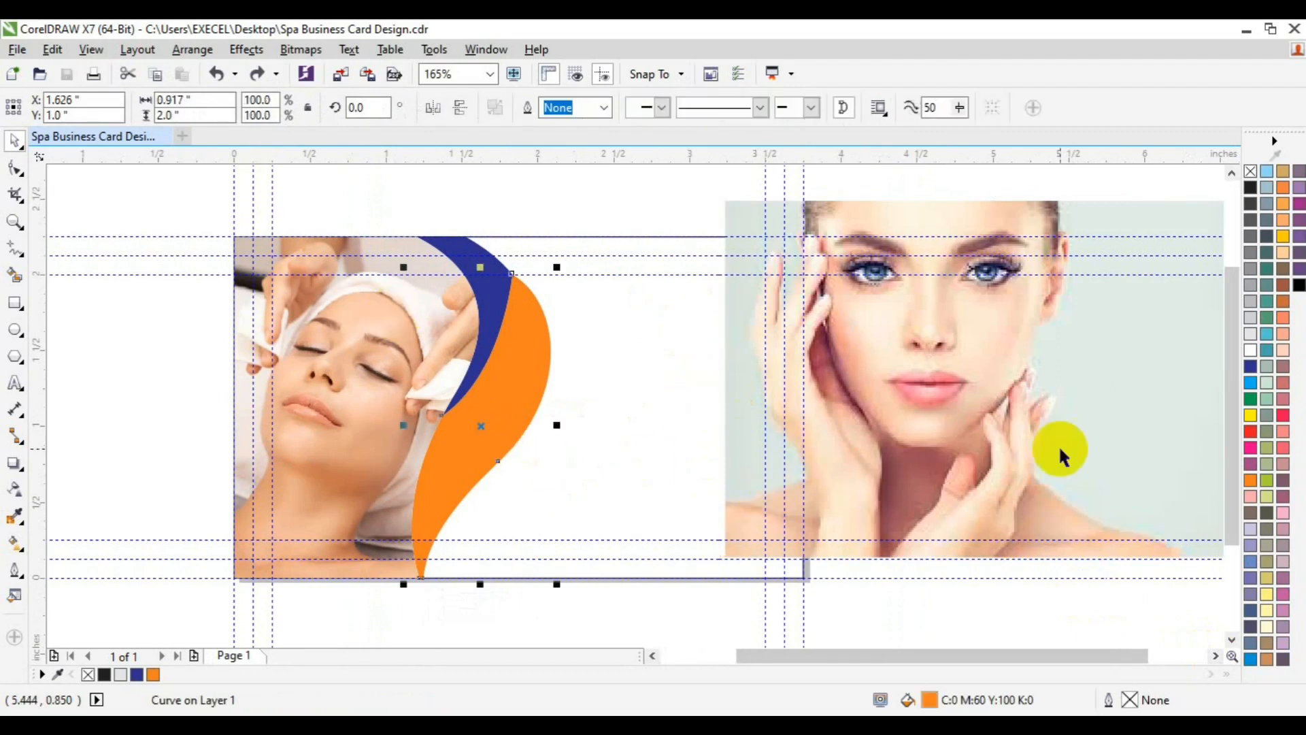
Colour both swooshes magenta, trying and discarding a hue change in Edit Fill
left_click(1250, 446)
left_click(470, 325)
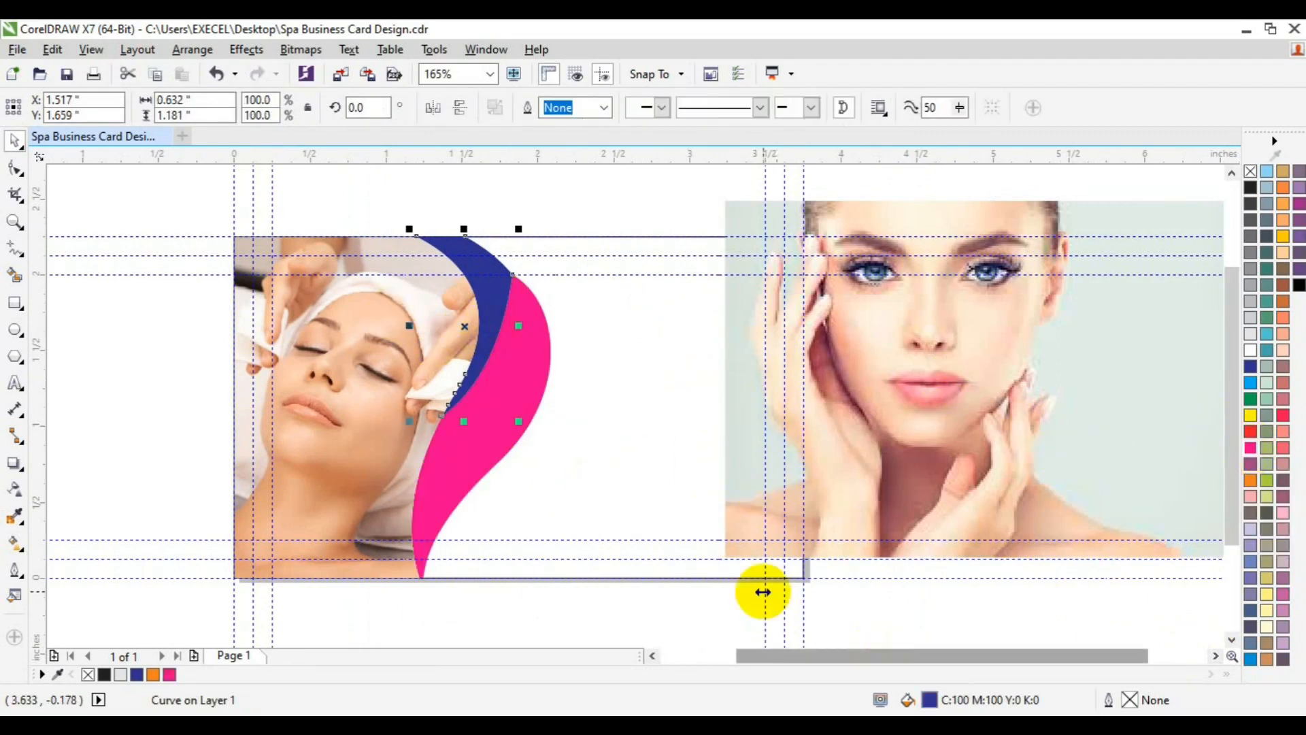
left_click(1250, 447)
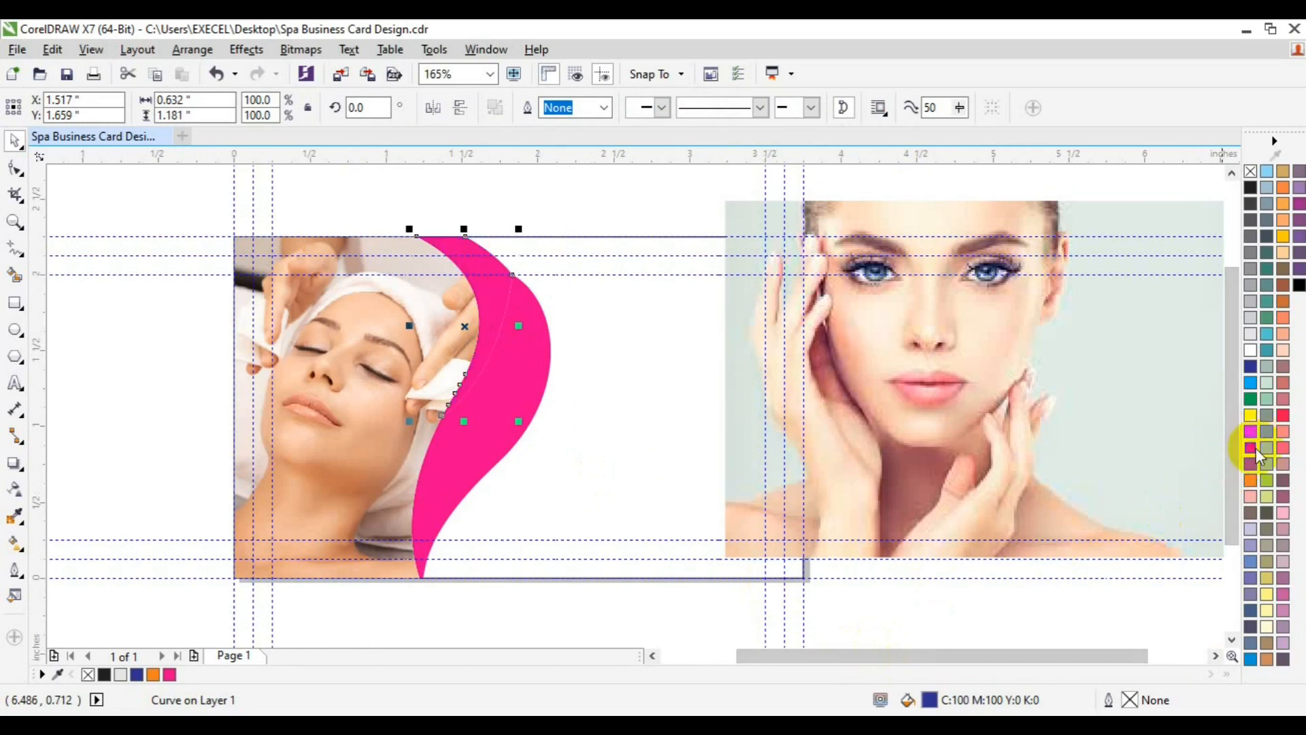
double_click(930, 702)
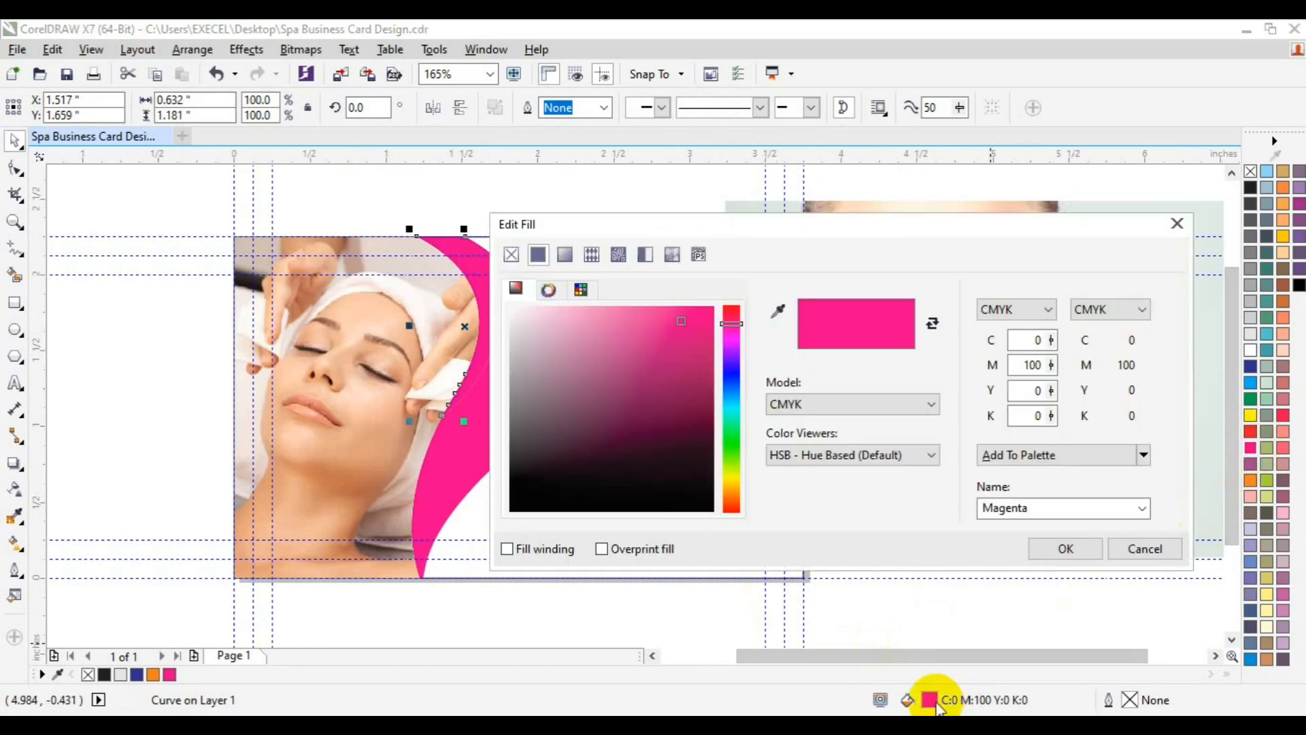
left_click_drag(731, 328, 732, 326)
left_click(1133, 546)
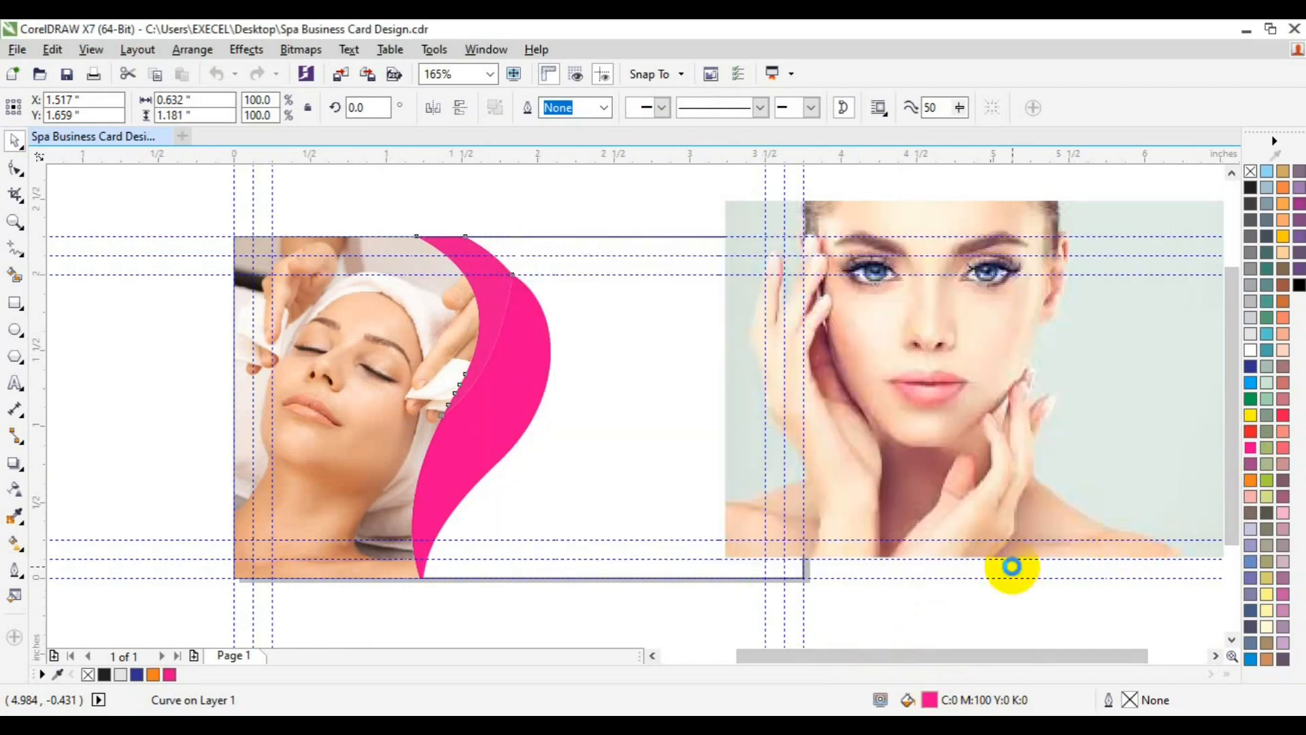
Give the upper swoosh a light pink fill of C0 M62
double_click(932, 702)
left_click(604, 311)
left_click_drag(761, 230, 956, 230)
left_click(820, 311)
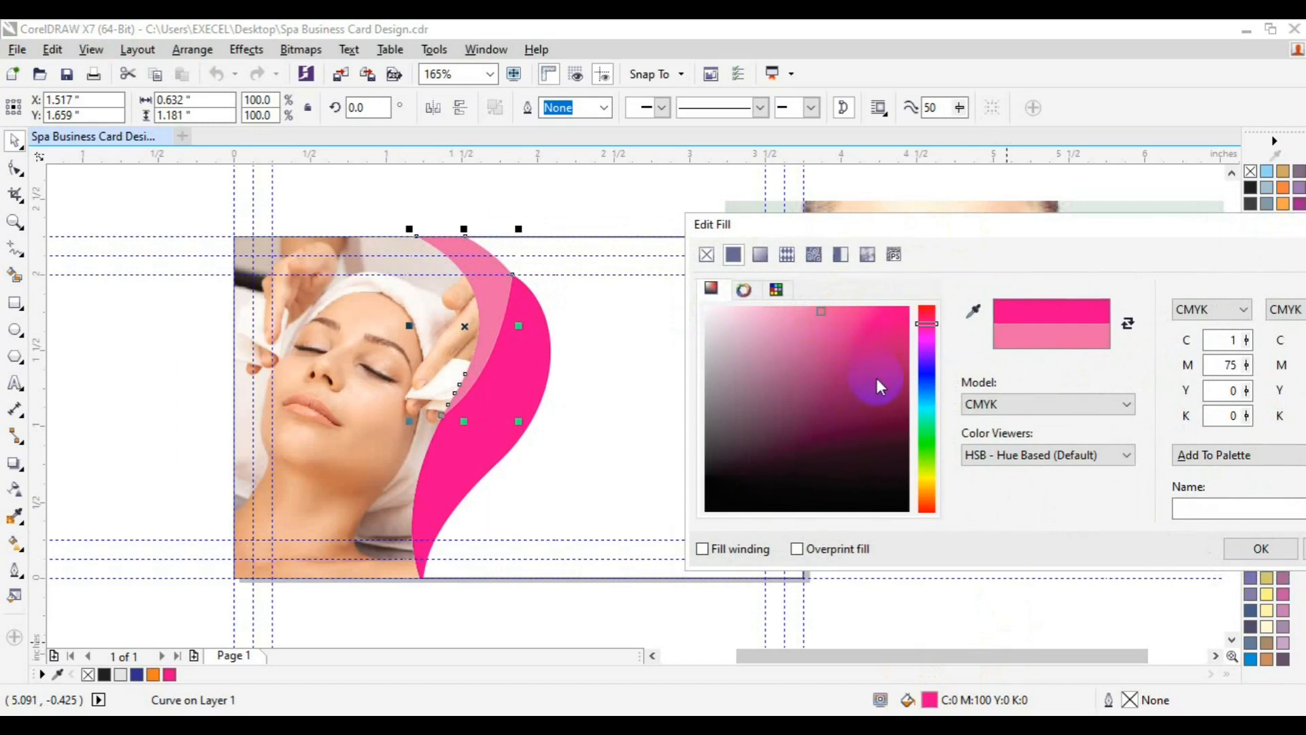
left_click(876, 378)
left_click(803, 308)
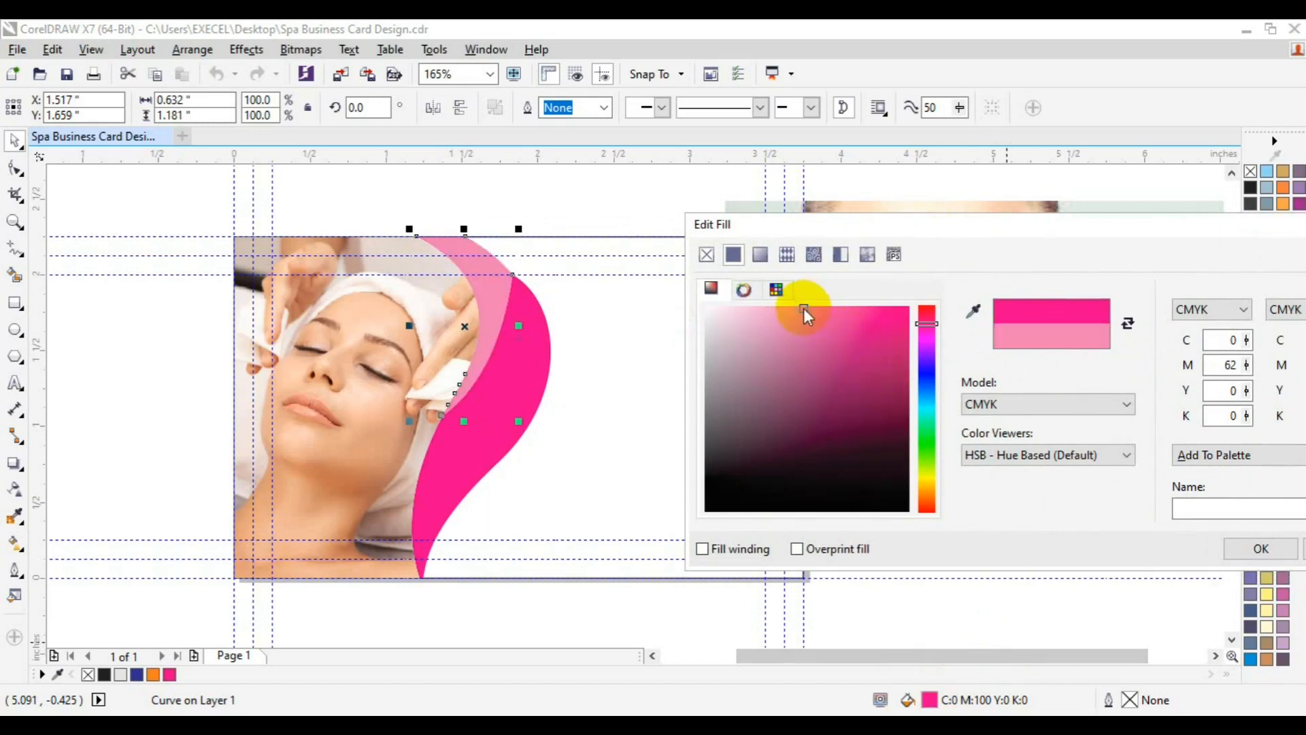
left_click_drag(976, 235, 691, 276)
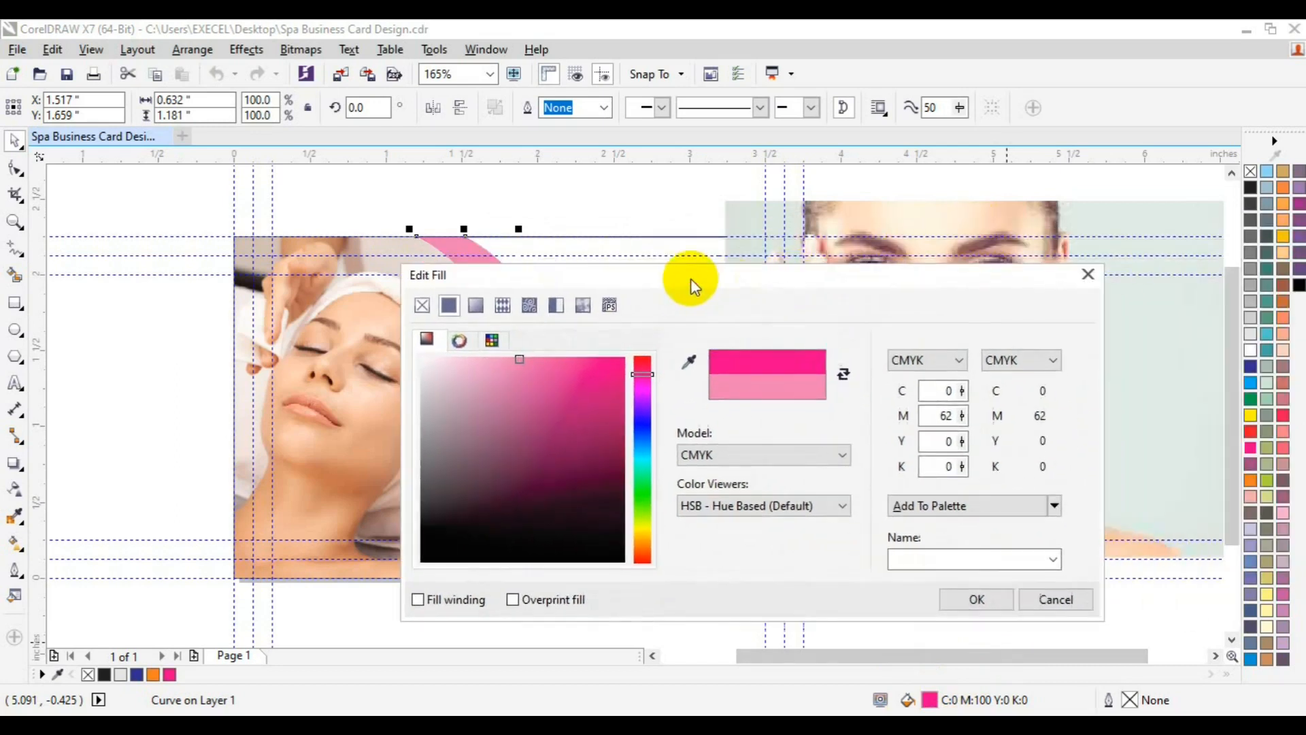
left_click(963, 596)
Try filling the light curve with pink sampled from the lips, then undo it
left_click(15, 518)
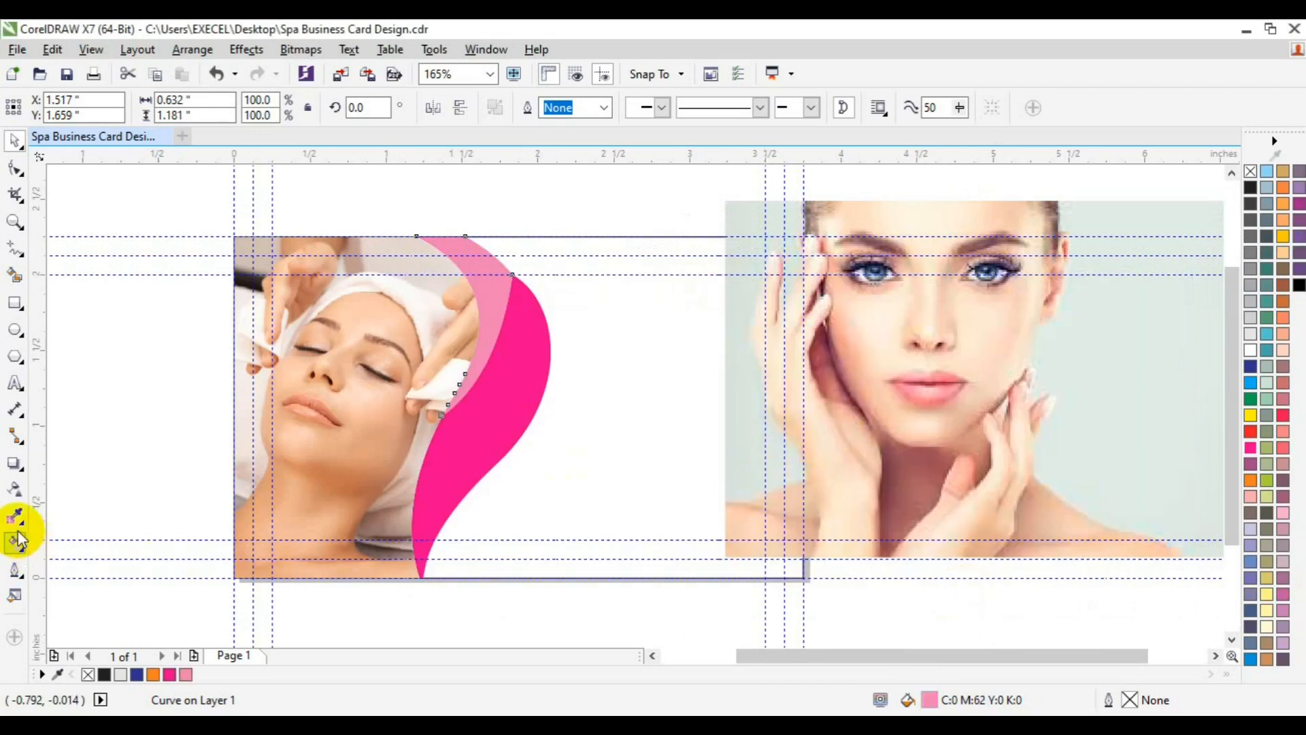
left_click(955, 394)
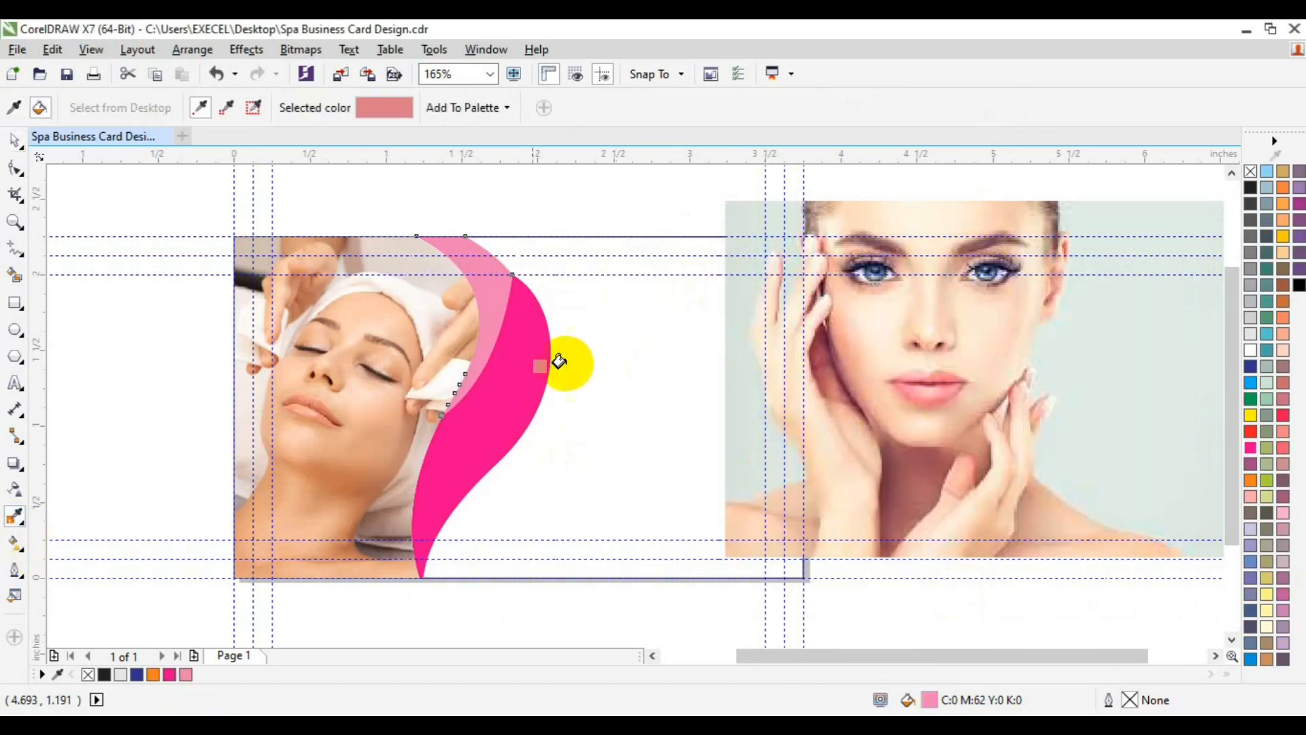
left_click(480, 309)
key("space")
key("ctrl+z")
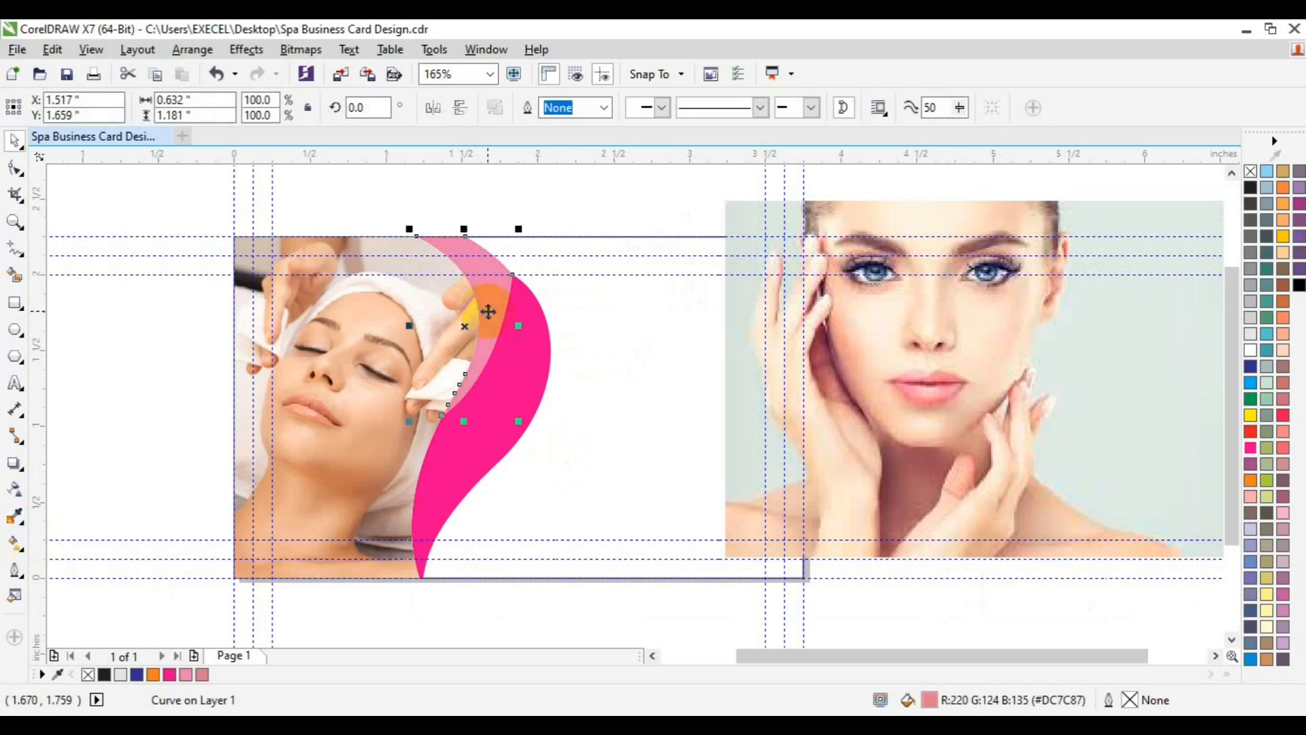
Delete the portrait photo and remove the outlines from all shapes on the card
left_click(989, 378)
key("Delete")
left_click_drag(170, 216, 611, 619)
right_click(1249, 171)
left_click(996, 386)
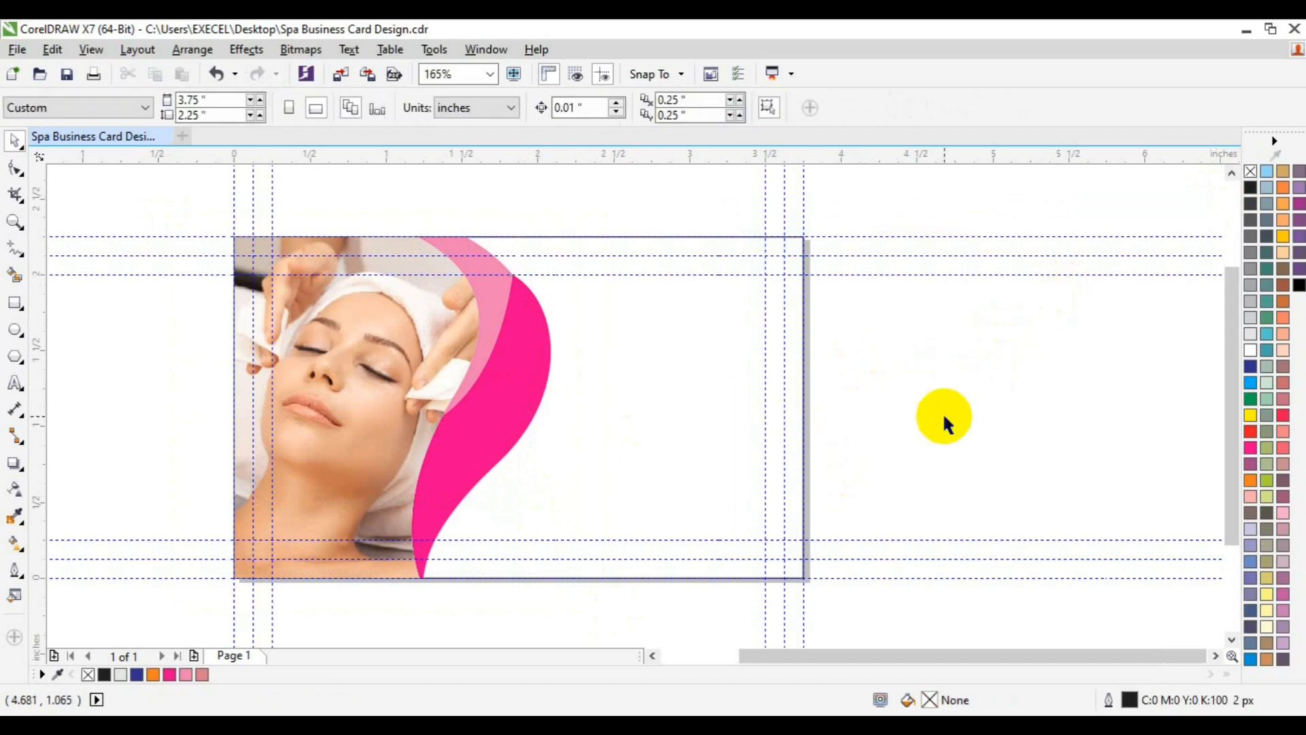
Drag nodes and handles on the magenta swoosh's inner edge, undoing the unwanted reshapes
left_click(516, 353)
left_click(15, 168)
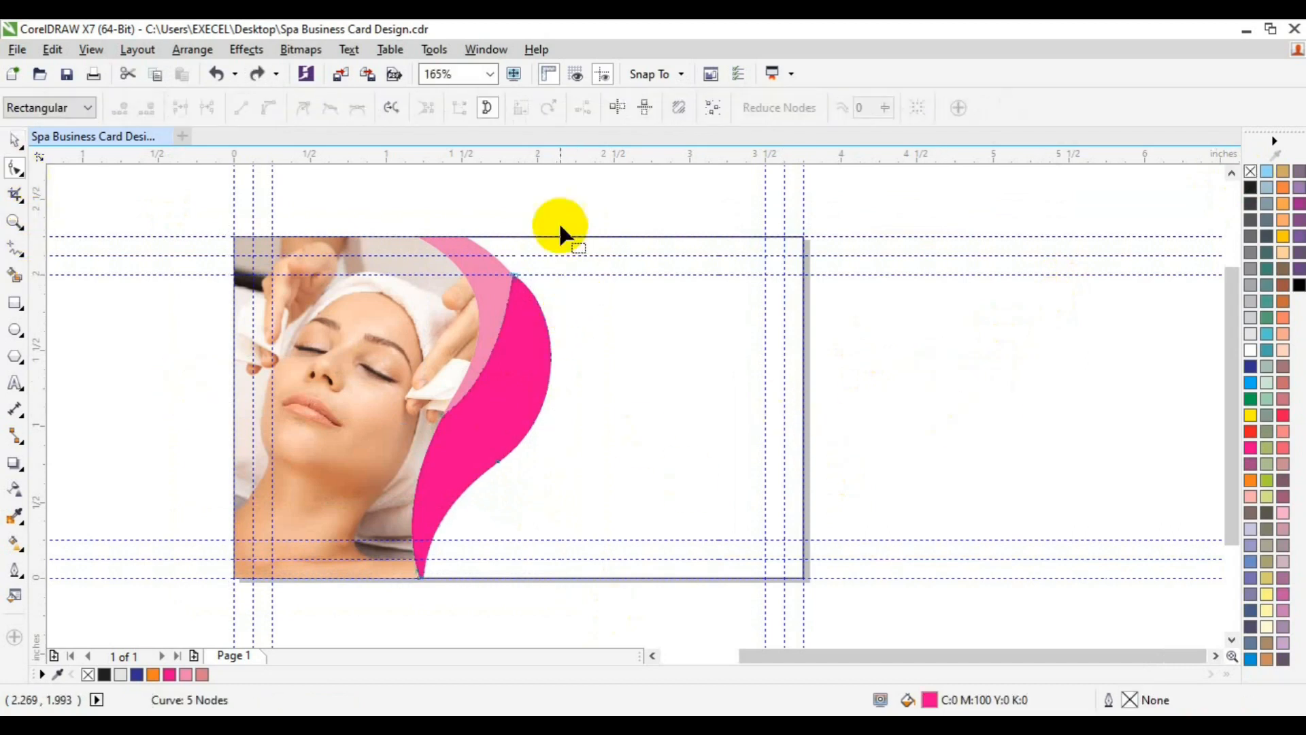
left_click_drag(451, 488, 450, 487)
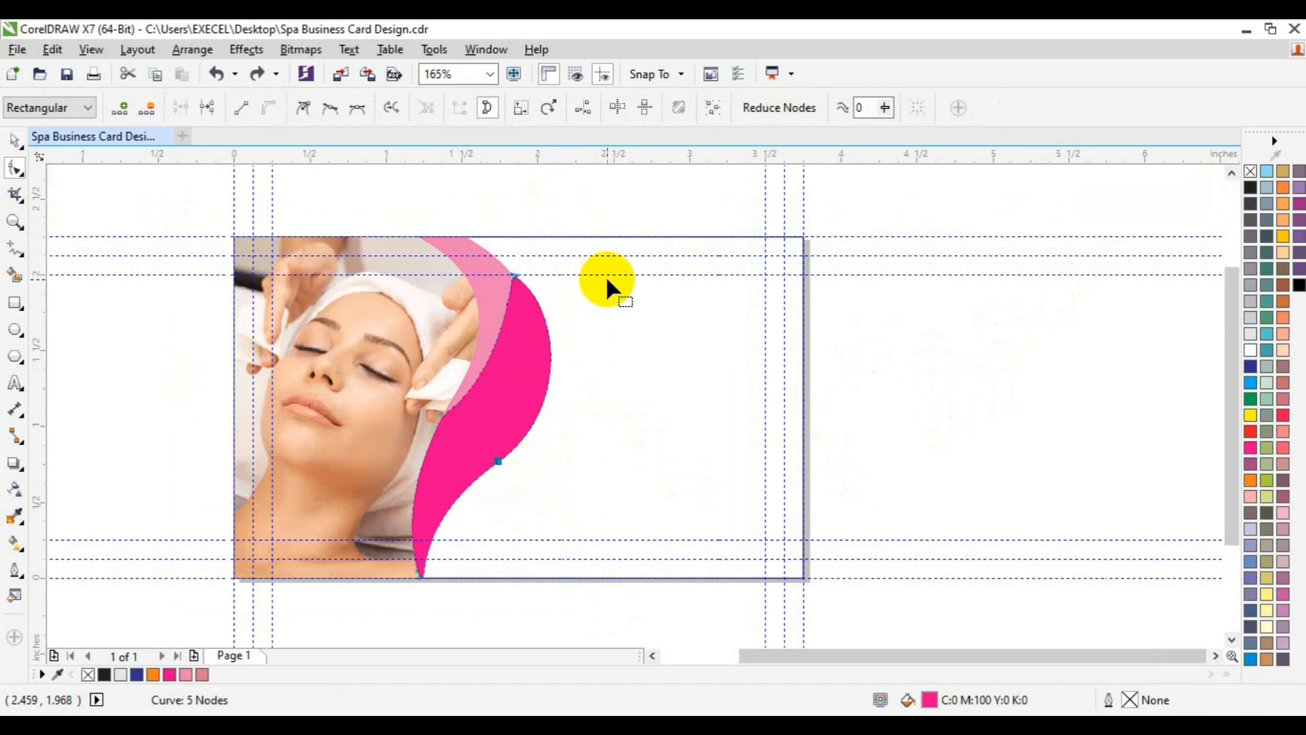
left_click_drag(600, 310, 408, 589)
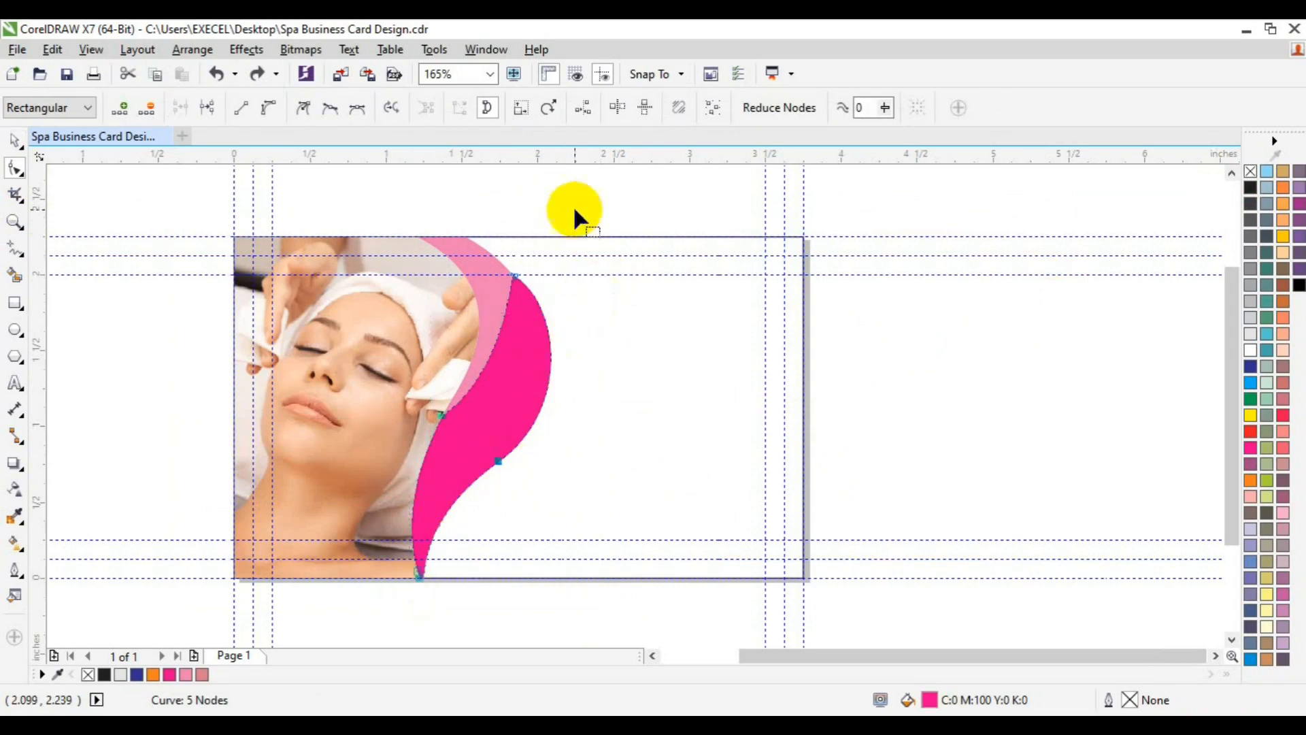
left_click_drag(581, 192, 576, 414)
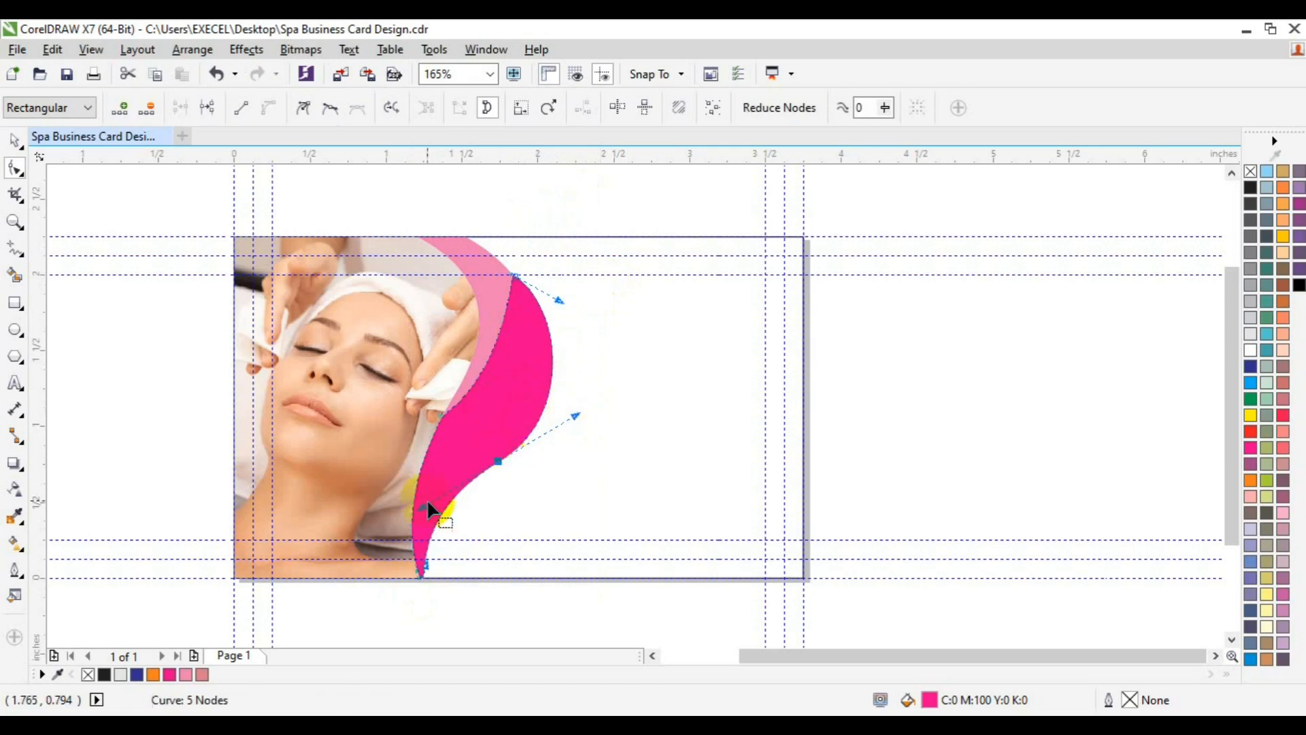
left_click_drag(494, 457, 496, 452)
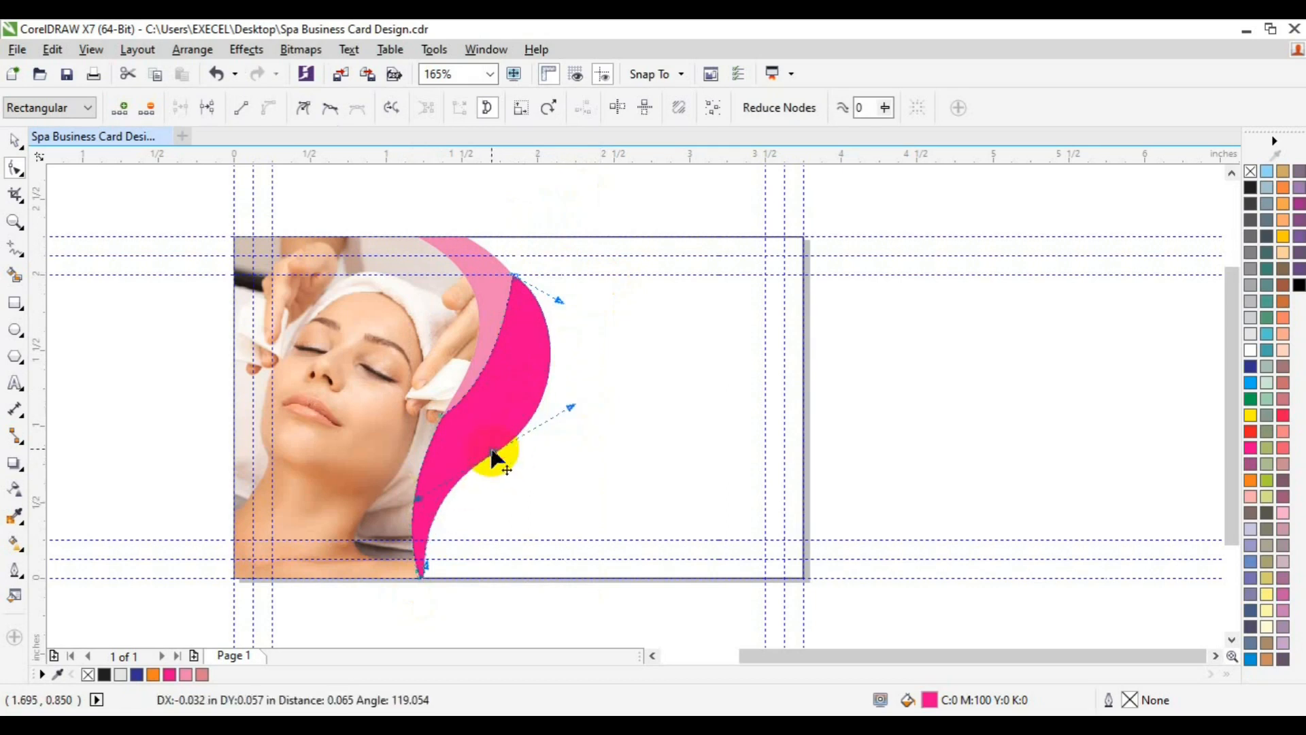
left_click_drag(440, 412, 436, 423)
key("ctrl+z")
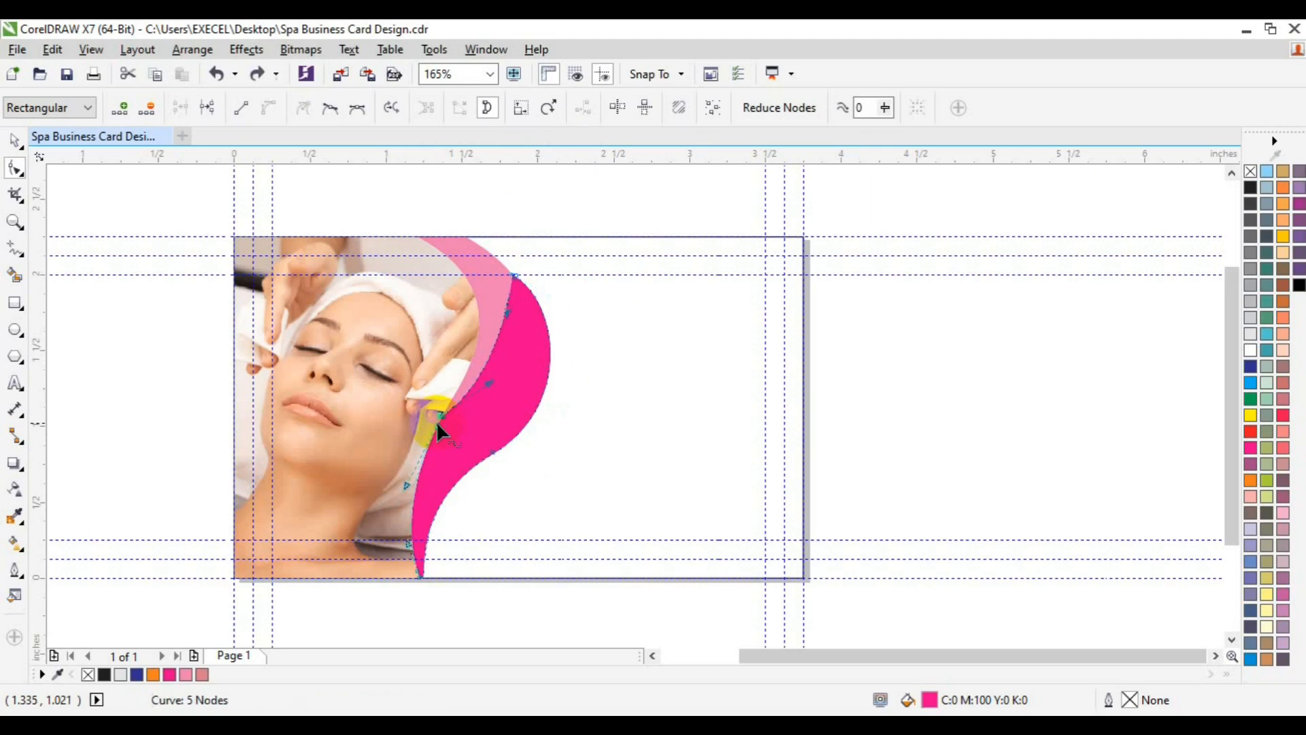
left_click_drag(505, 310, 513, 316)
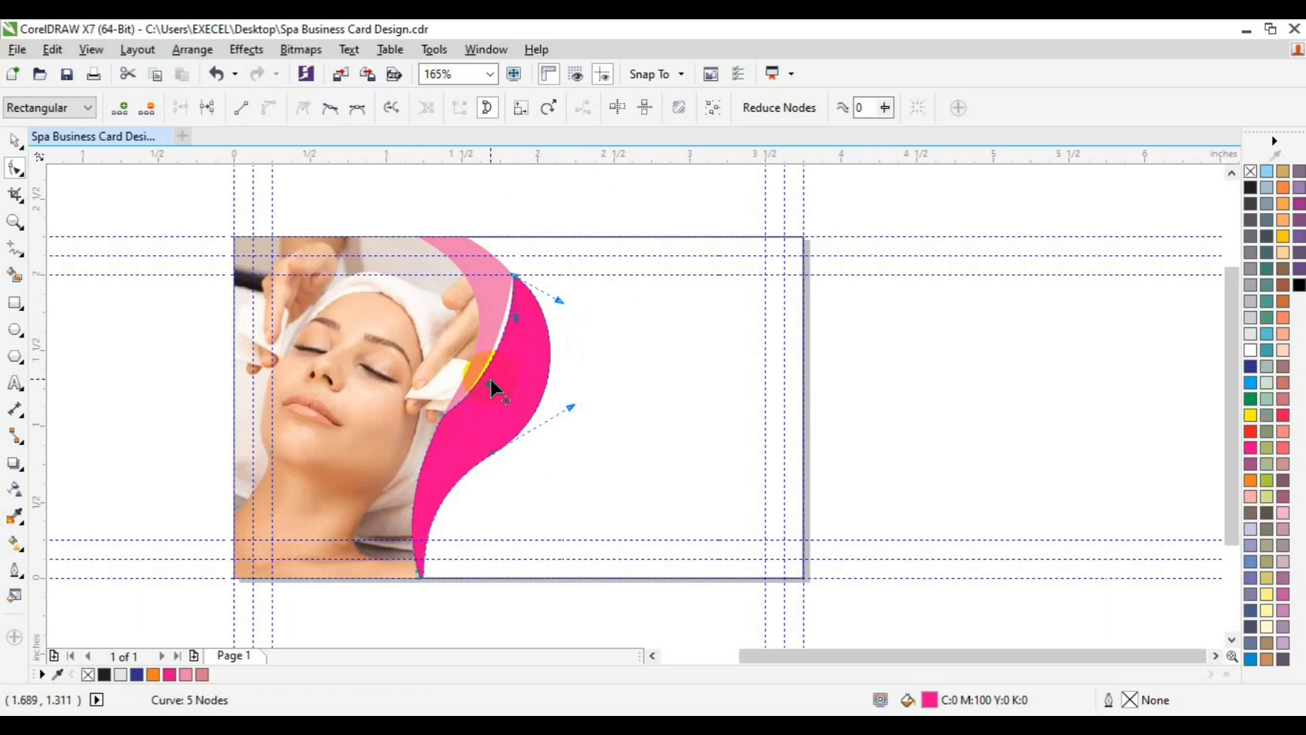
left_click_drag(488, 381, 487, 395)
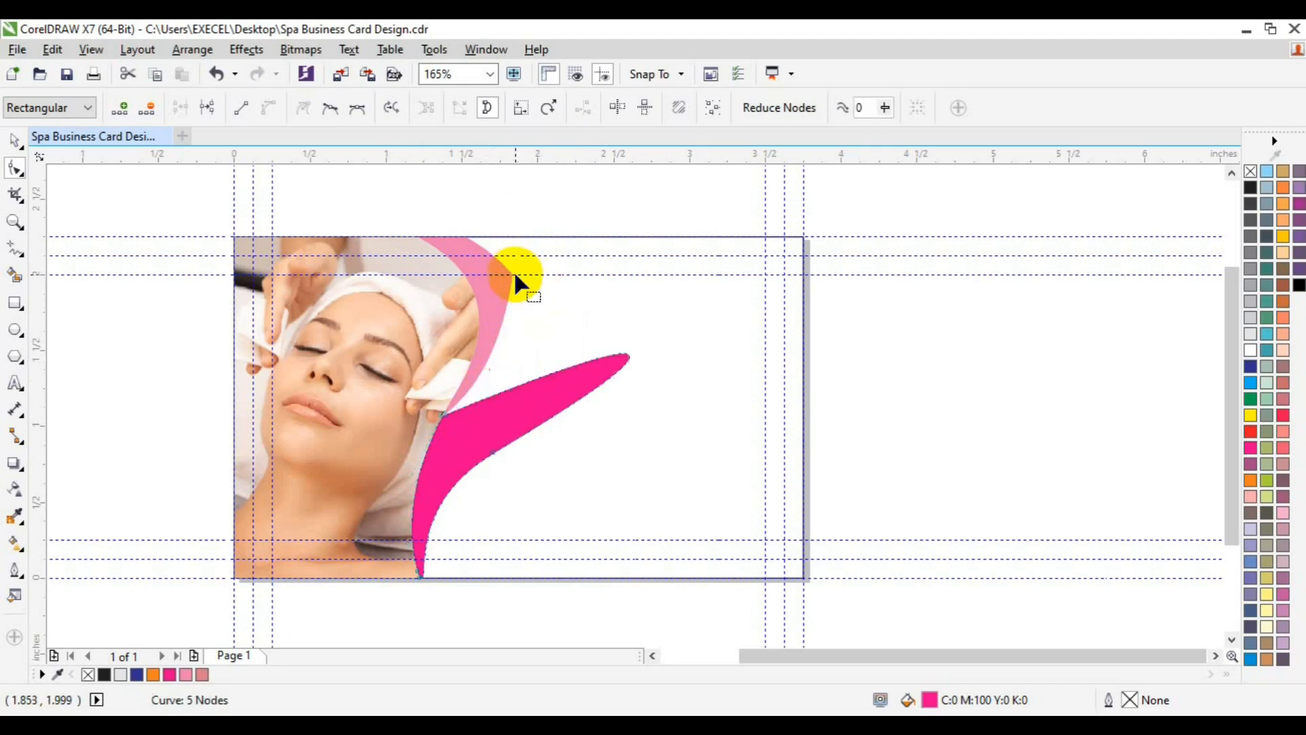
key("ctrl+z")
key("space")
left_click(930, 403)
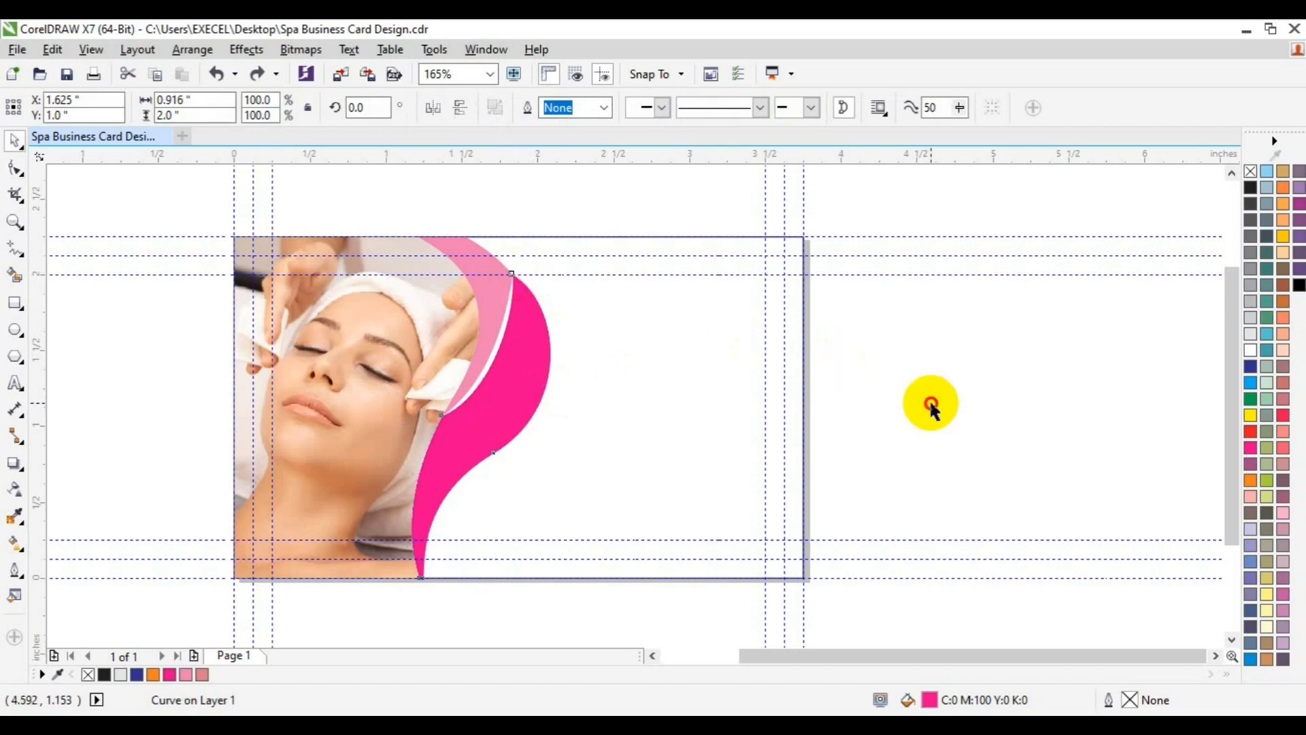
Undo the edge change and draw a new curve up from the card's bottom edge with the pen
key("ctrl+z")
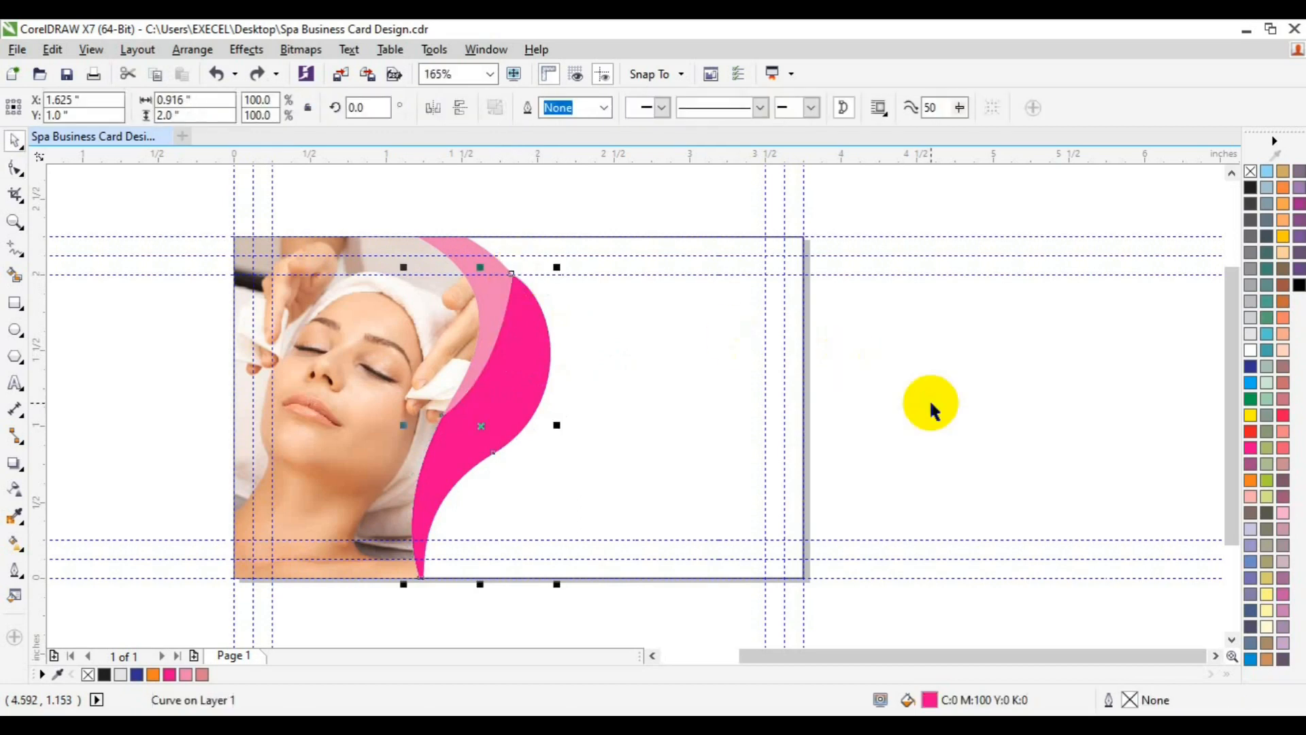
left_click(974, 323)
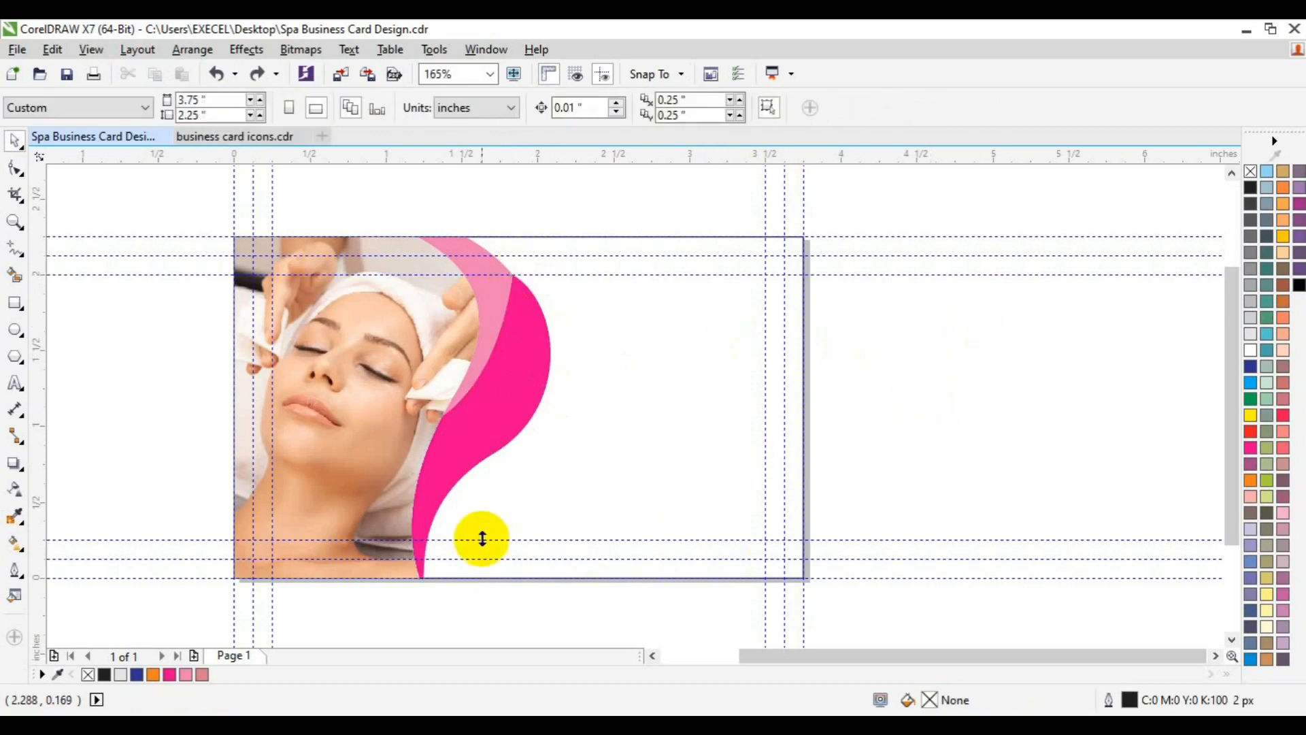
left_click(15, 249)
left_click(102, 334)
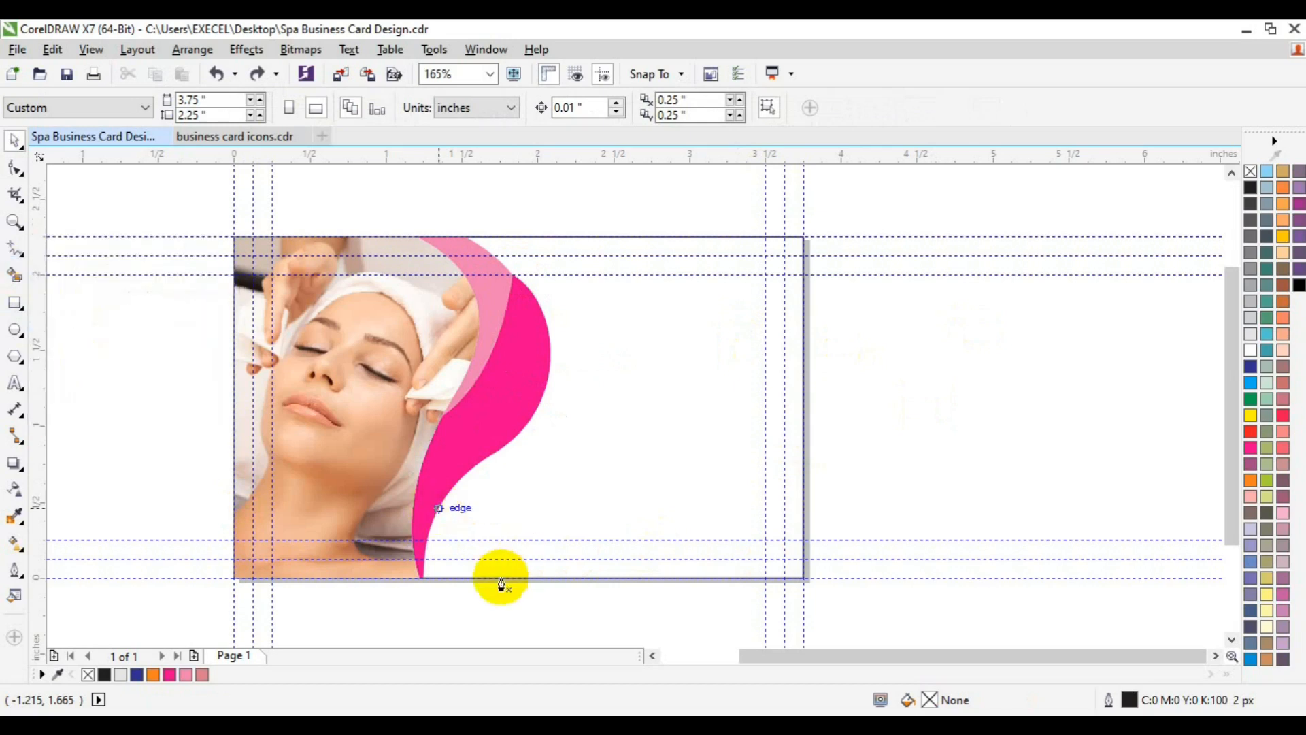
left_click(495, 578)
left_click_drag(485, 461, 518, 393)
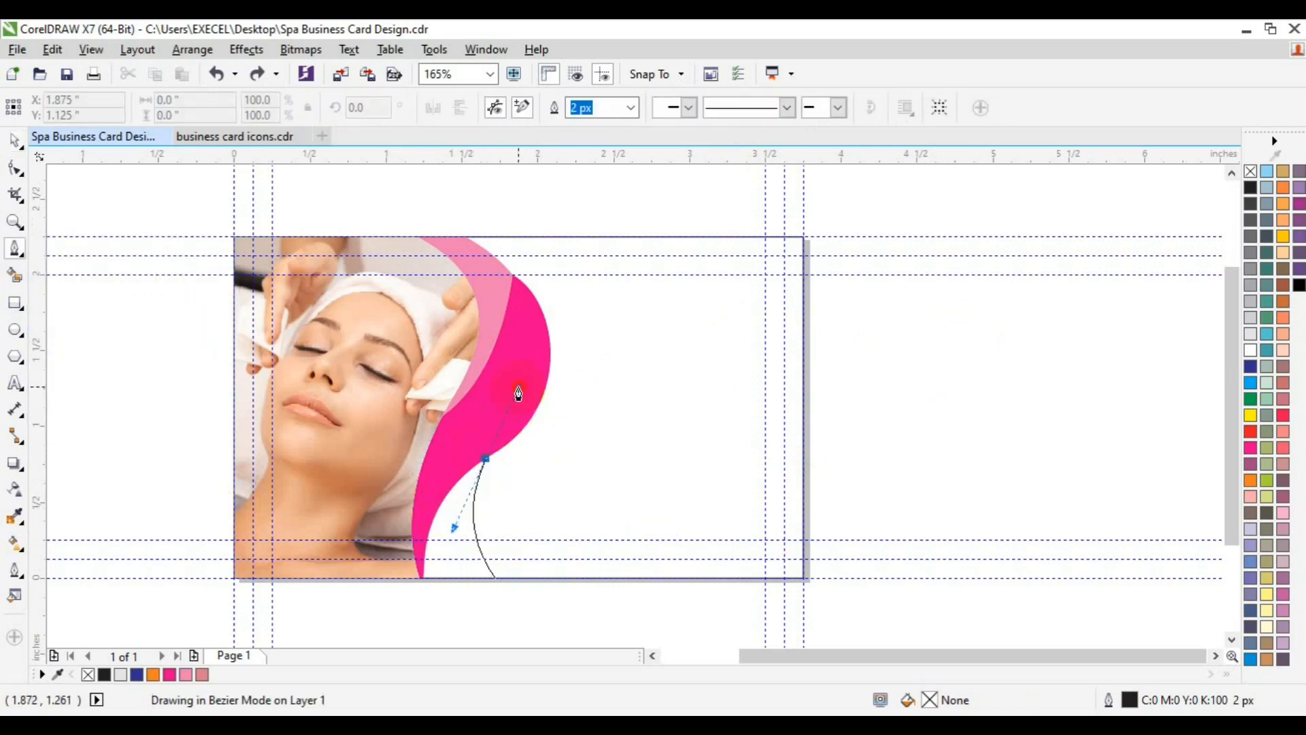
key("space")
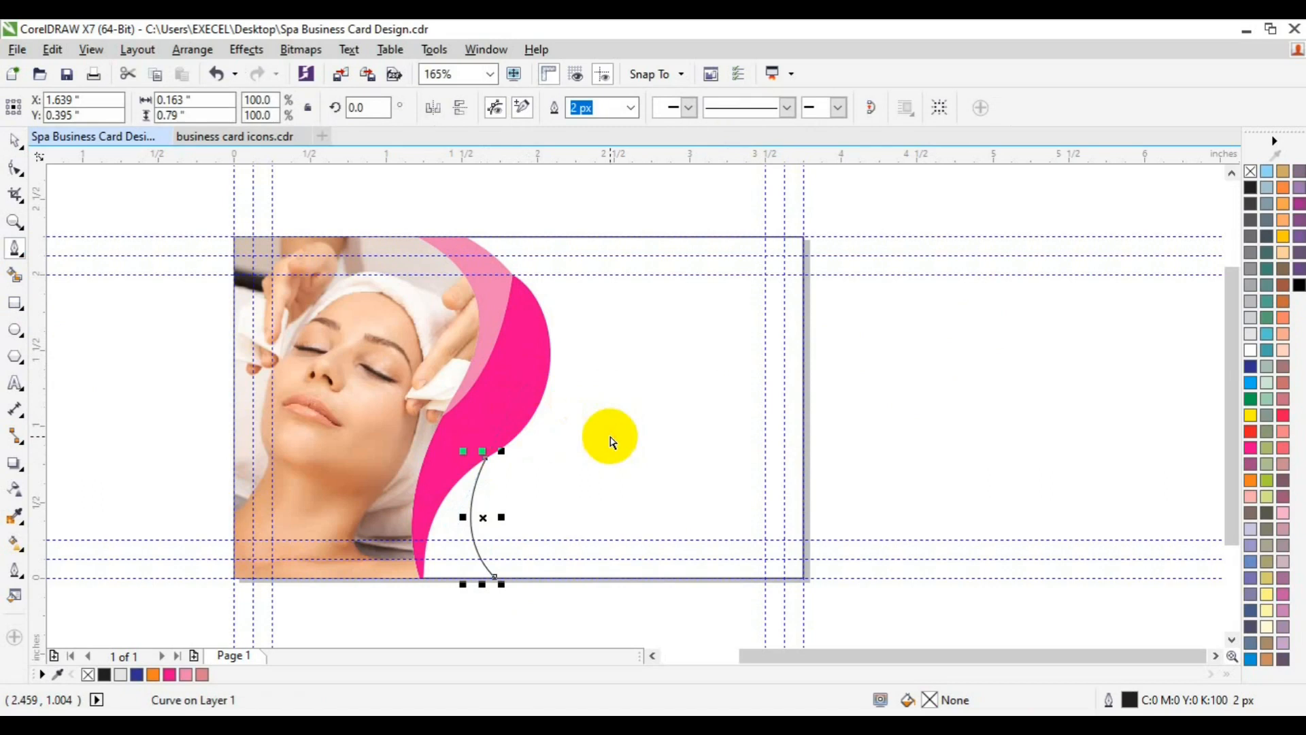
Smart-fill the gap between the swoosh and the new curve, then sample the light pink (C0 M62) onto it
left_click(15, 274)
left_click(438, 523)
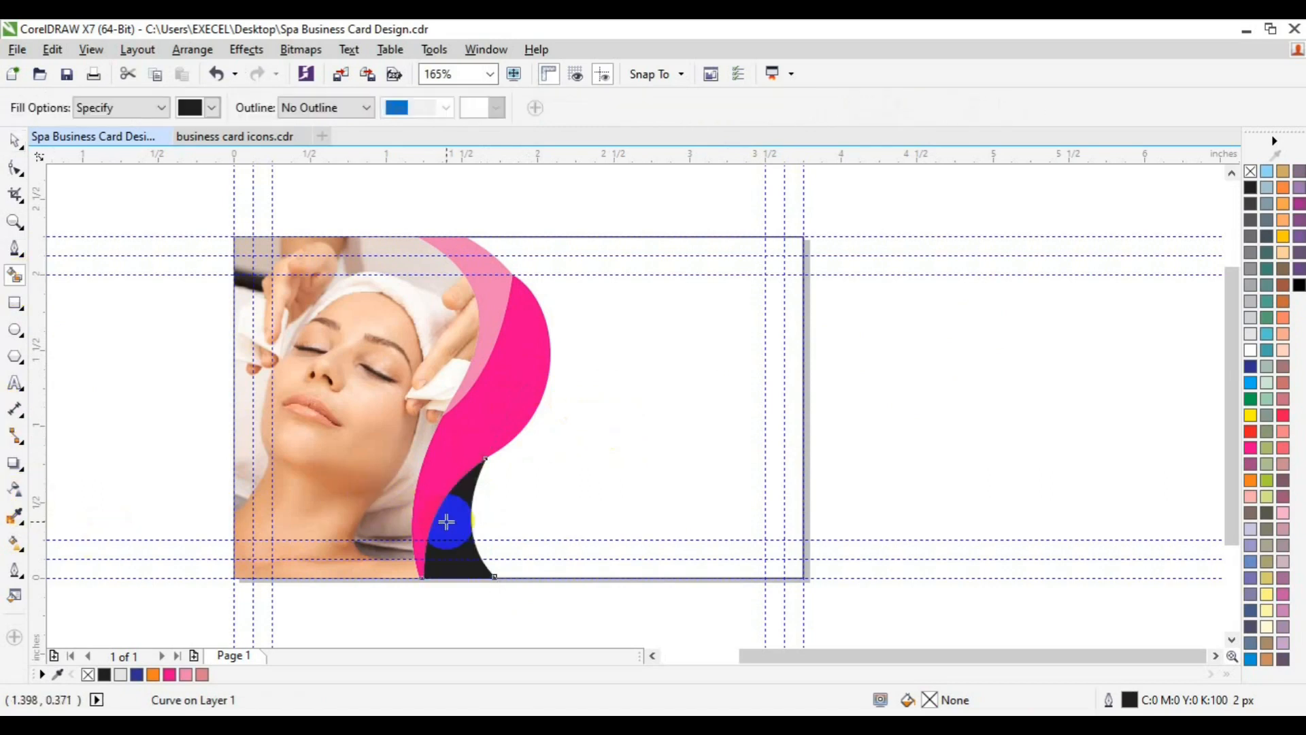
key("space")
left_click(14, 517)
left_click(490, 377)
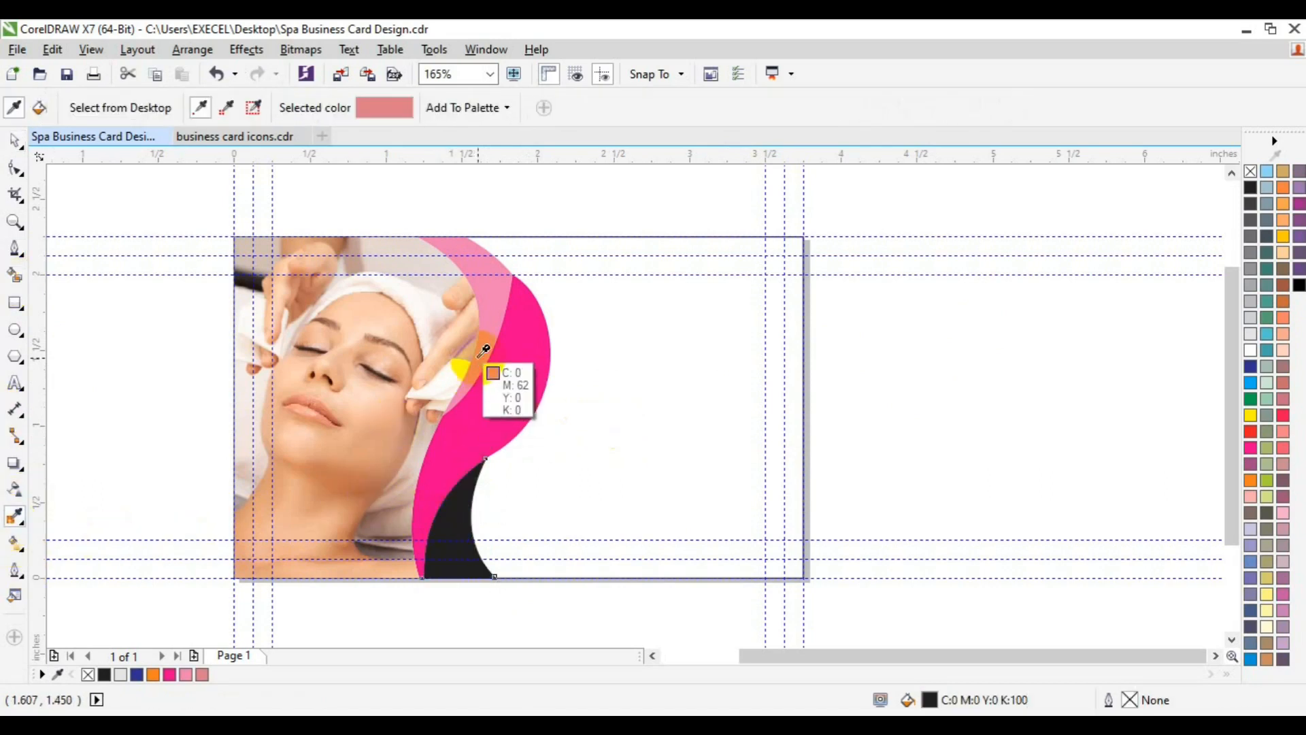
left_click(452, 522)
key("space")
left_click_drag(345, 197, 593, 585)
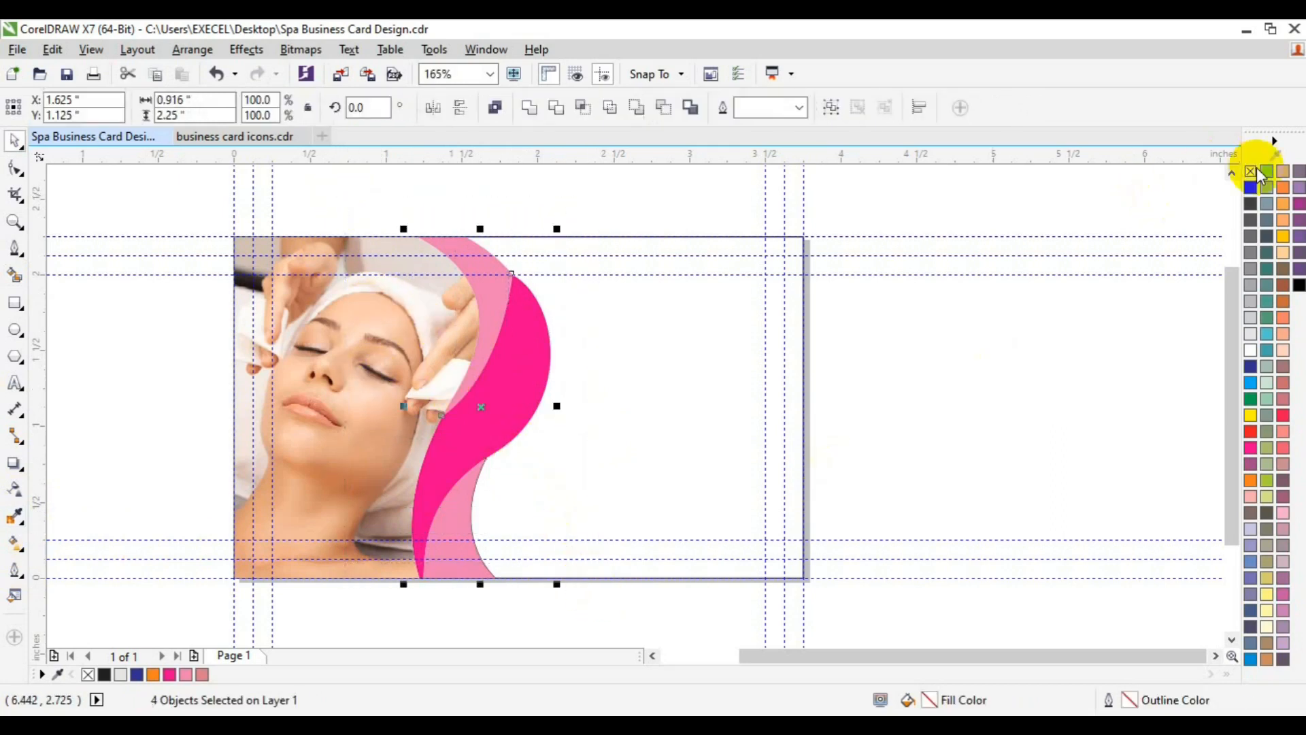
left_click(1076, 335)
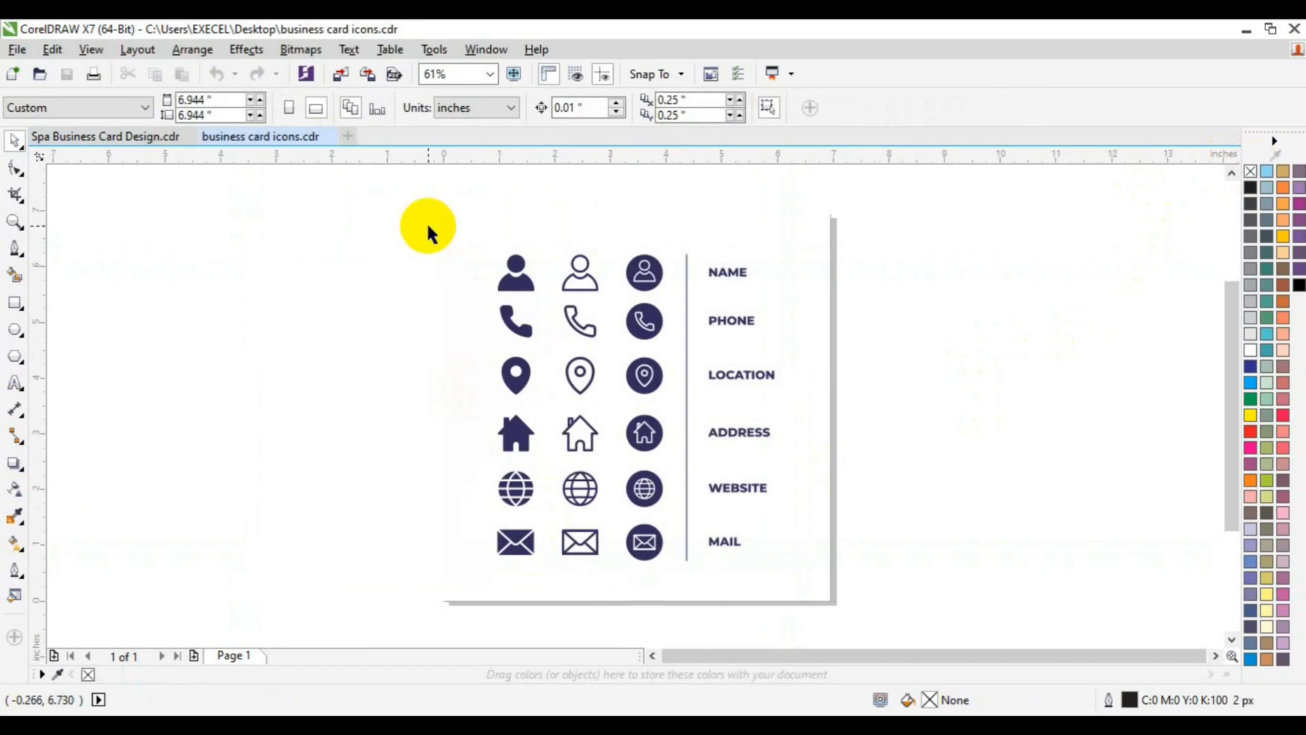
Group all the icons on the icon sheet and delete the white background rectangle
left_click_drag(429, 223, 561, 538)
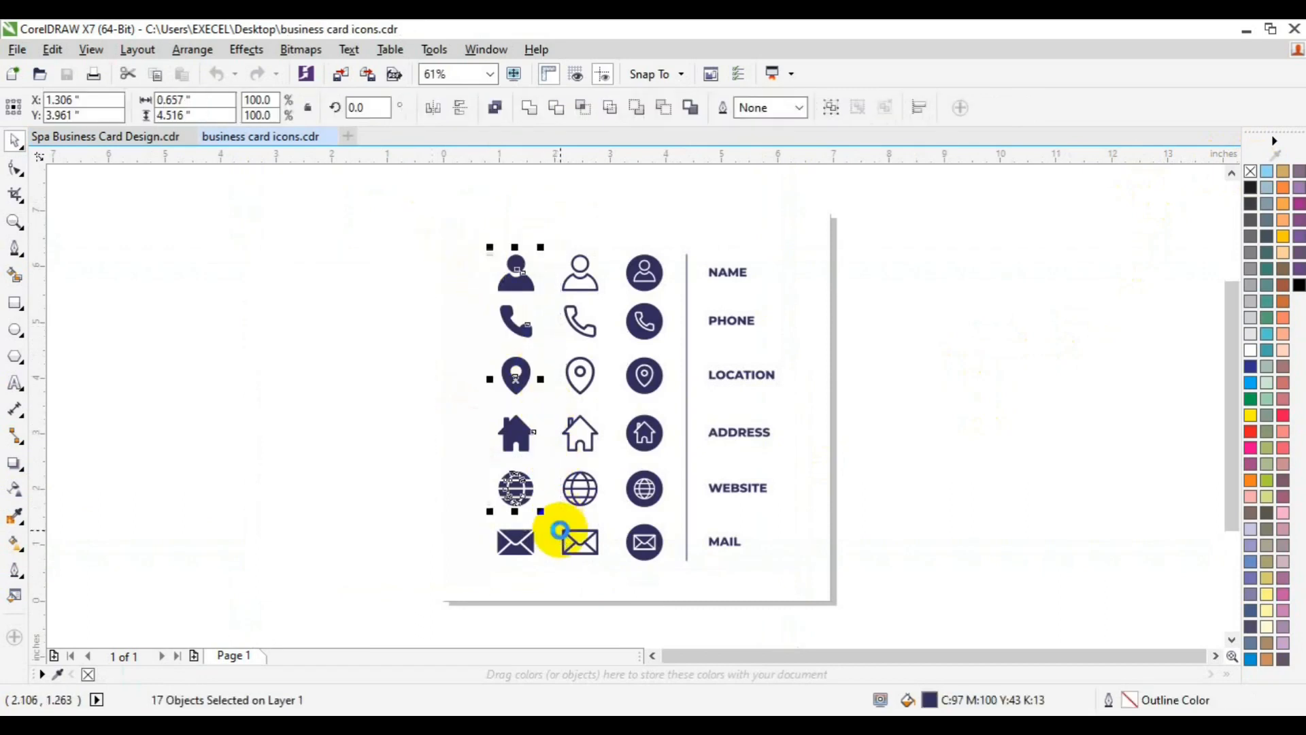
key("ctrl+g")
left_click_drag(453, 224, 603, 404)
key("Delete")
Delete the first two plain icon columns and move the circle icon column about an inch left
left_click_drag(422, 204, 621, 577)
key("Delete")
left_click_drag(585, 212, 682, 511)
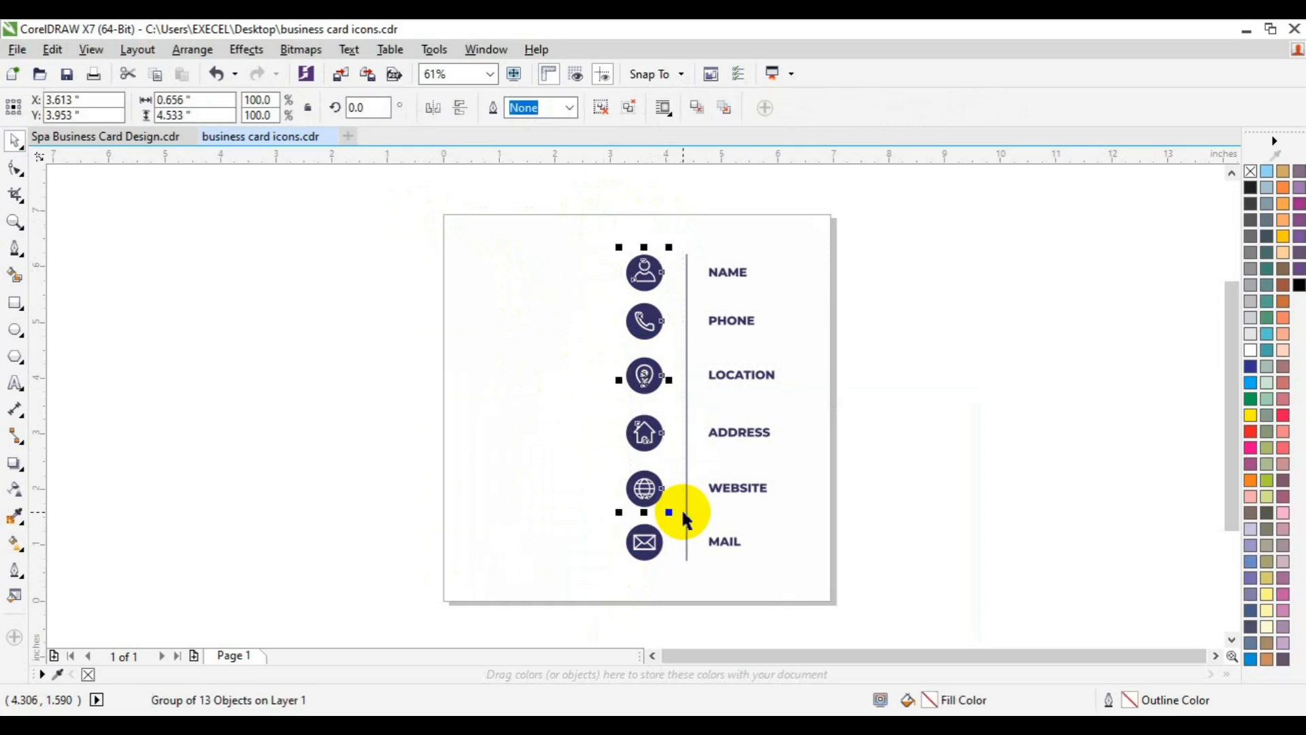
left_click(413, 438)
left_click(639, 429)
left_click_drag(638, 428, 581, 429)
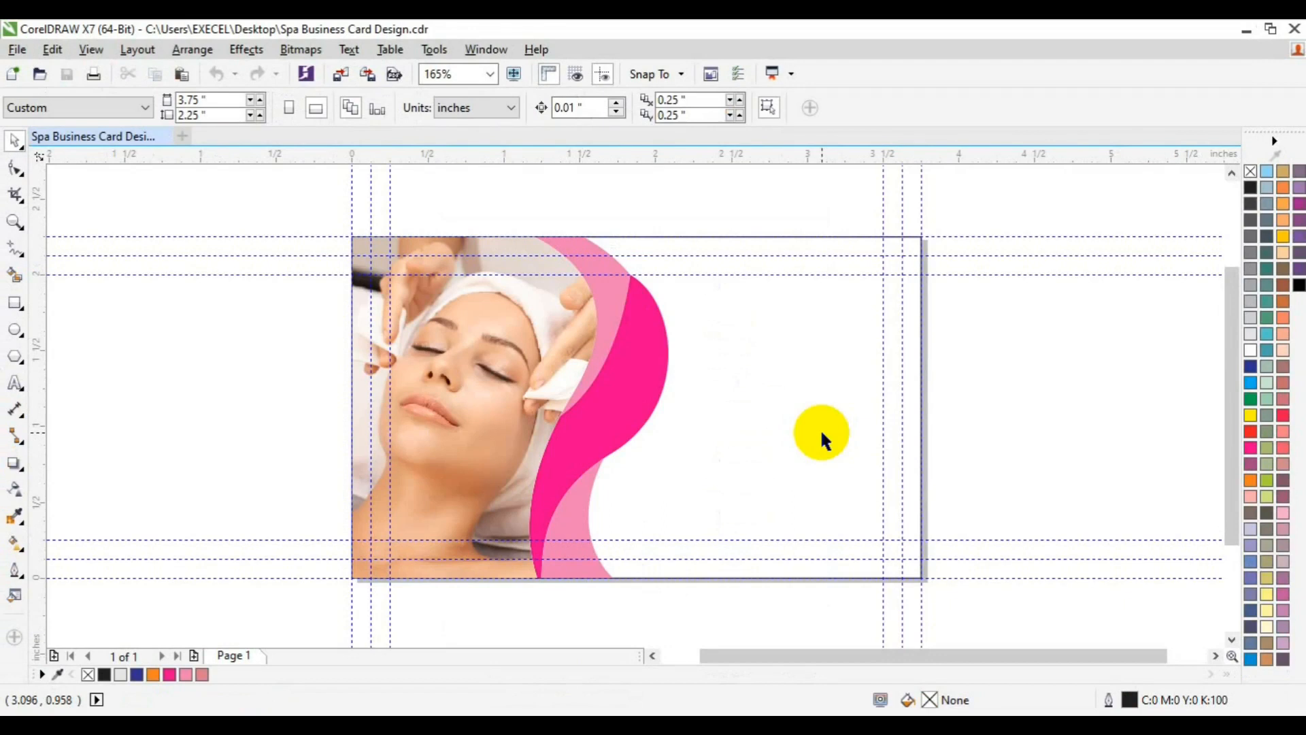
Paste the circle icons onto the card, scale them to about 30%, and move them to the right side
left_click(352, 392)
left_click(423, 396)
left_click(265, 409)
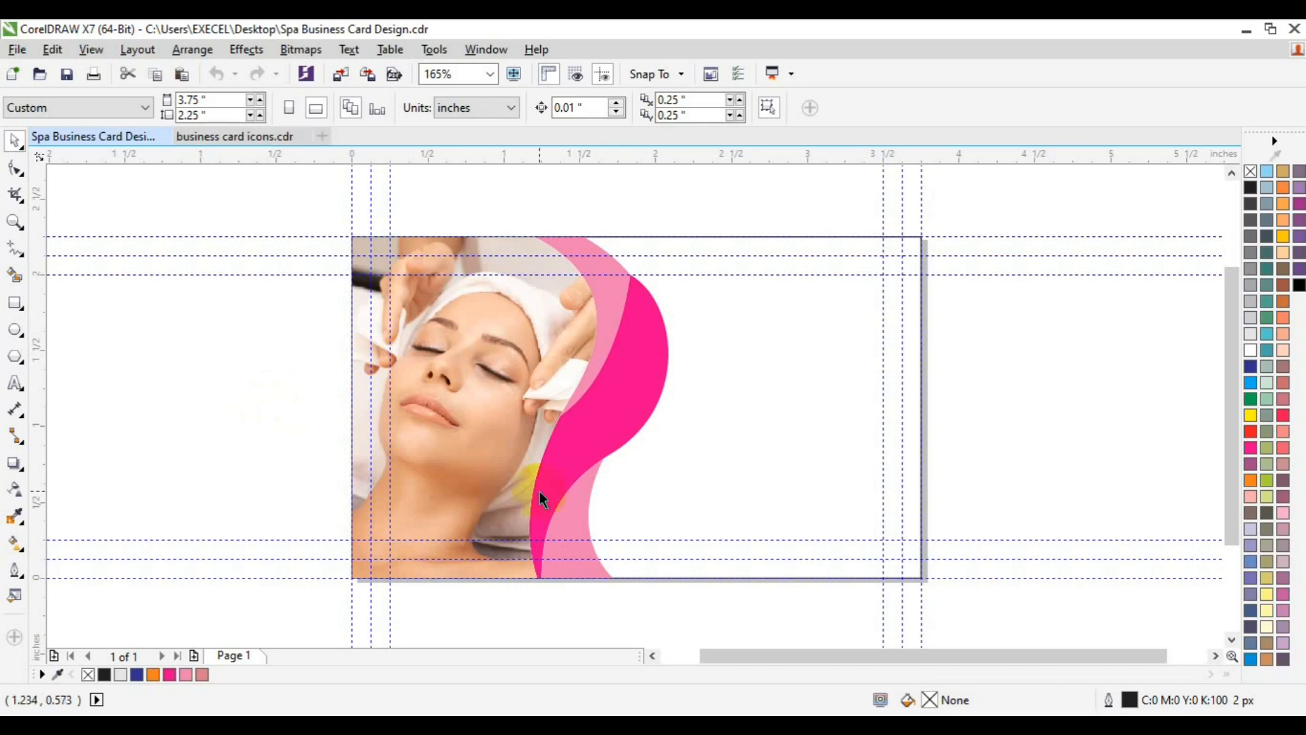
key("ctrl+v")
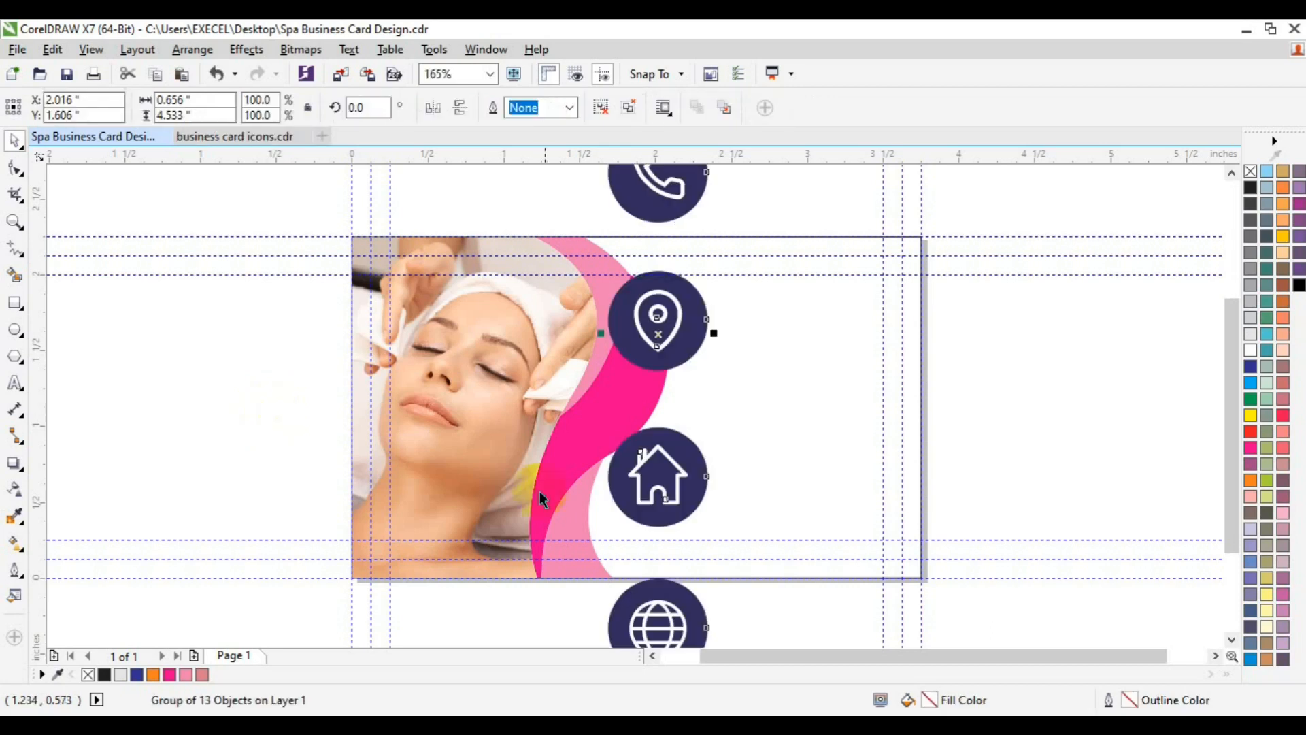
left_click_drag(664, 344, 637, 526)
left_click_drag(687, 169, 657, 294)
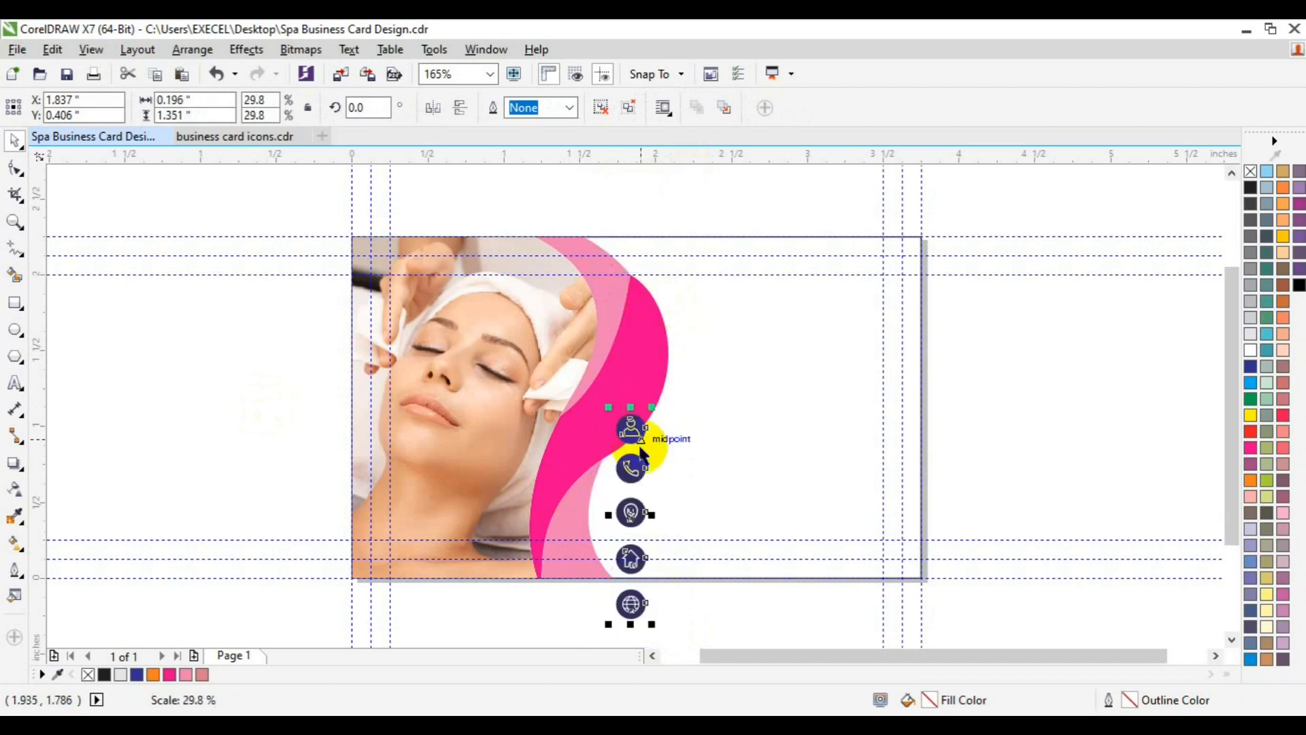
left_click_drag(630, 512, 833, 415)
Move the person icon up and left toward the swoosh and fill its circle light pink
left_click_drag(964, 300, 789, 369)
key("Up")
key("Up")
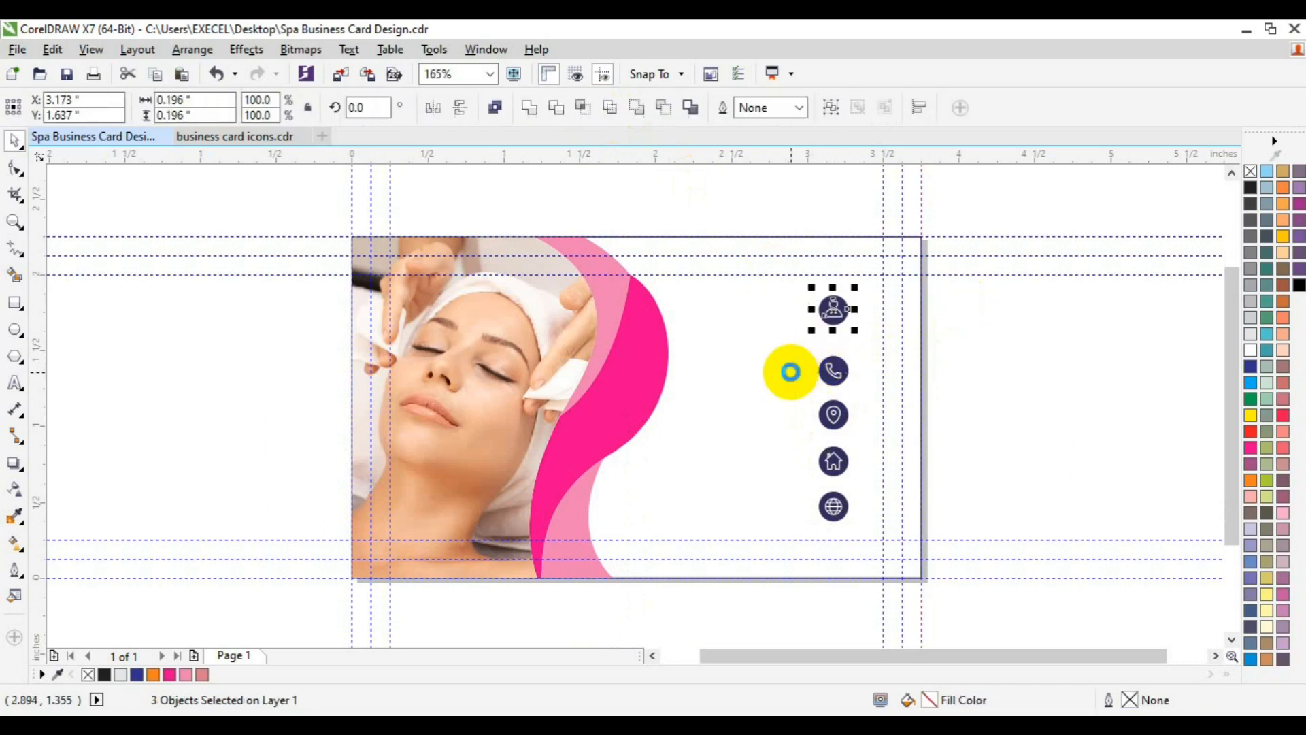
left_click_drag(836, 300, 701, 302)
left_click(737, 309)
left_click(708, 303)
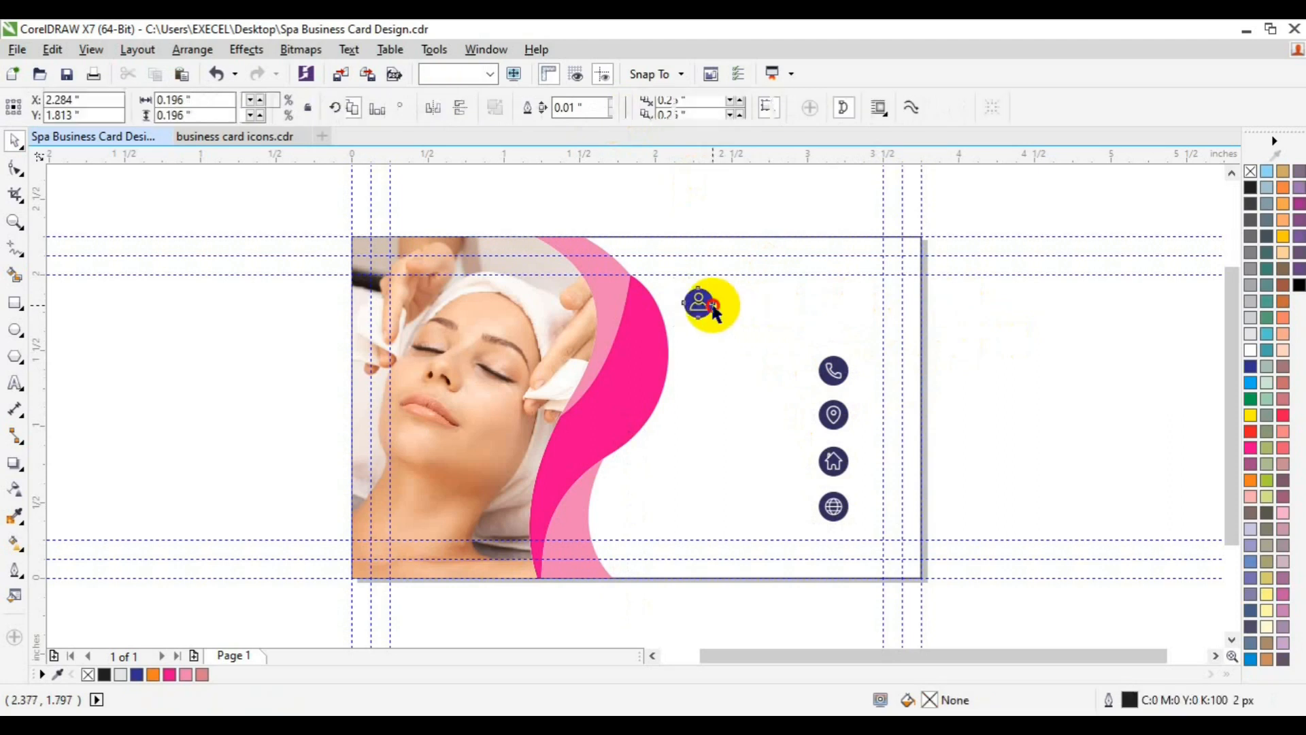
left_click(187, 674)
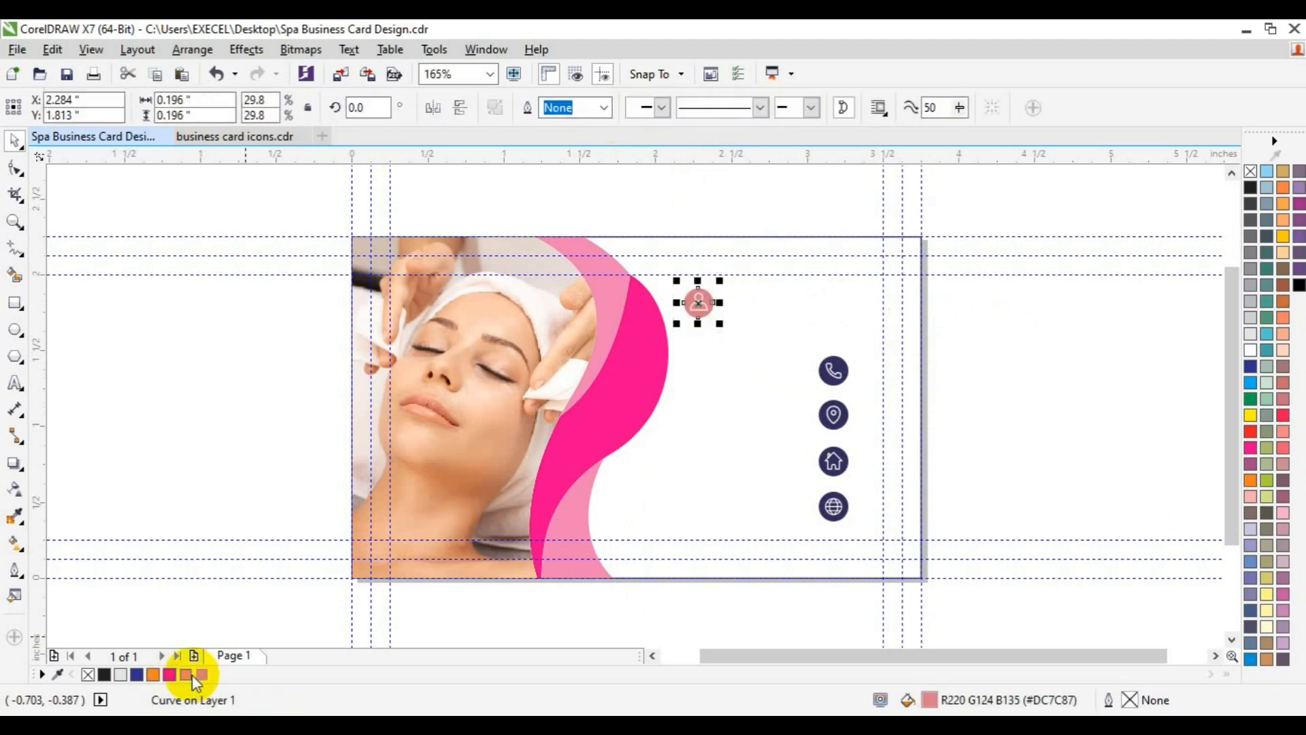
Colour the person icon's small inner piece magenta and group its three parts
left_click_drag(715, 213, 676, 349)
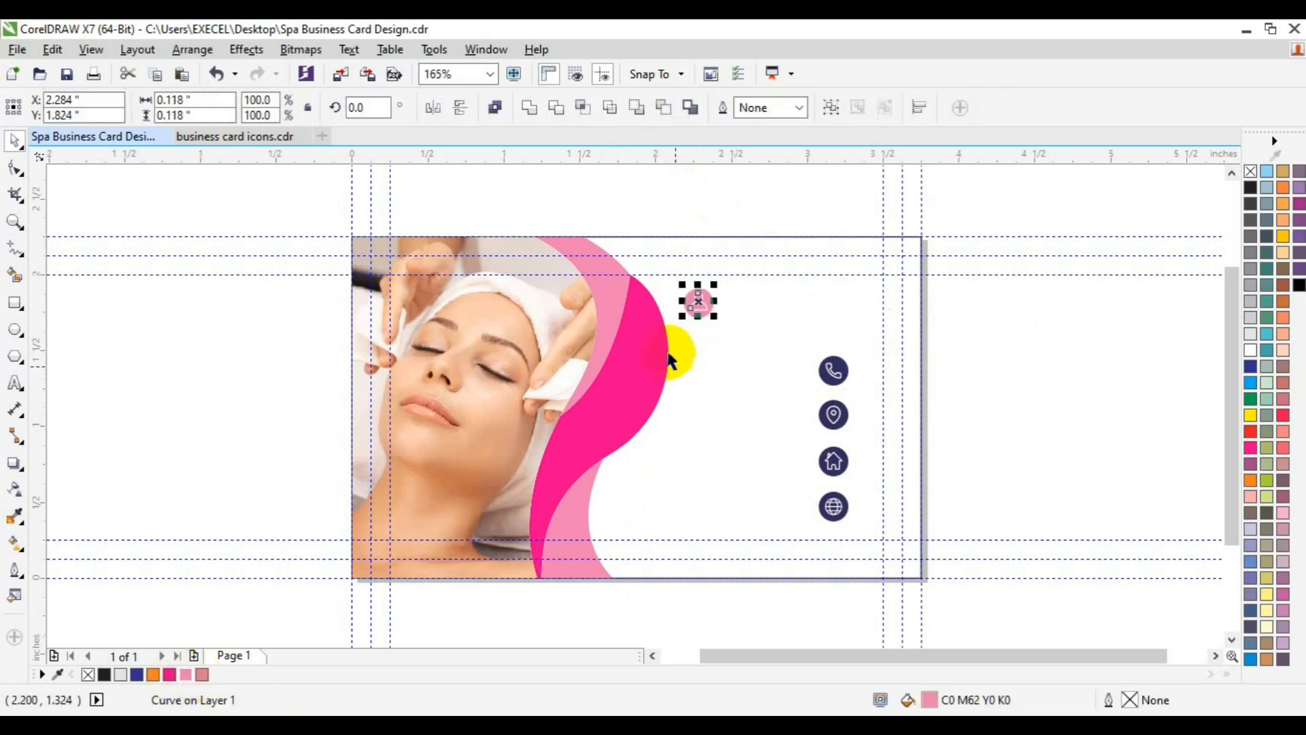
left_click_drag(635, 193, 760, 351)
left_click(1004, 295)
left_click(699, 305)
left_click(691, 292)
left_click(692, 294)
left_click(169, 674)
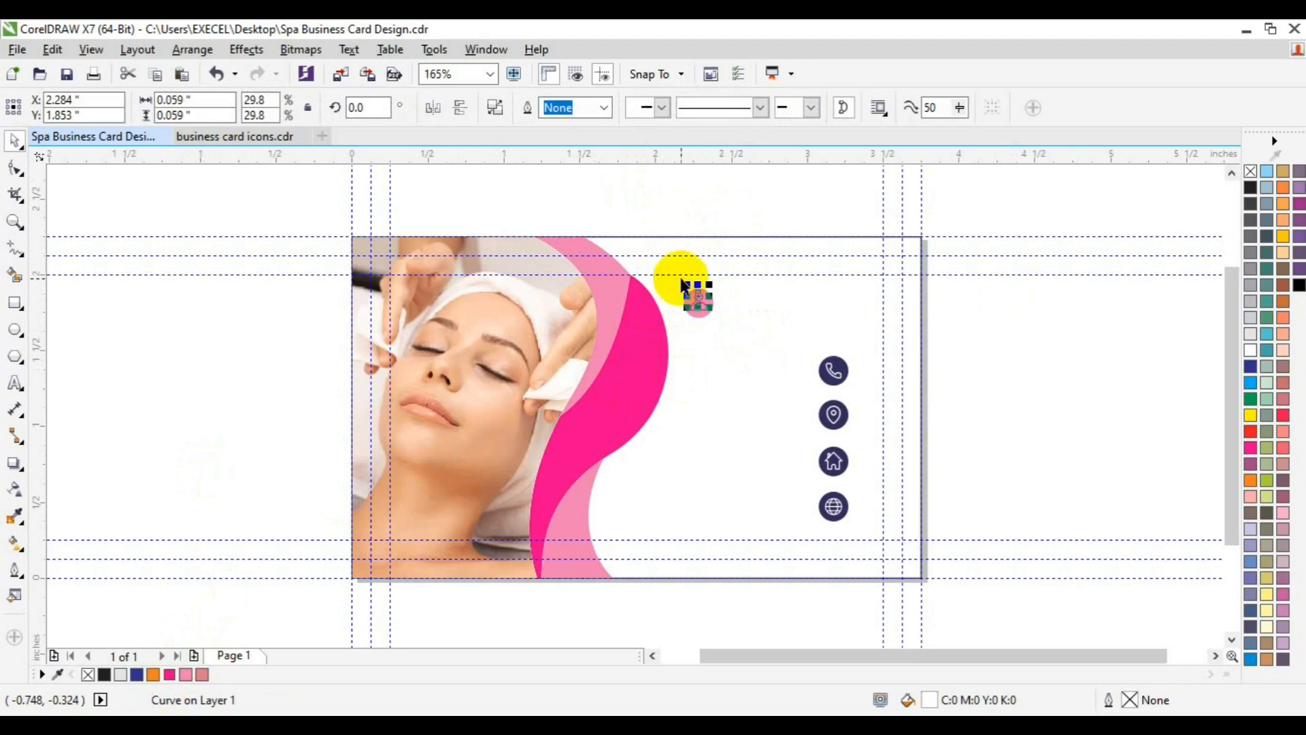
left_click_drag(647, 217, 752, 347)
key("ctrl+g")
Type the person's name in Lato Bold 12 pt and place it beside the pink person icon
left_click(1014, 347)
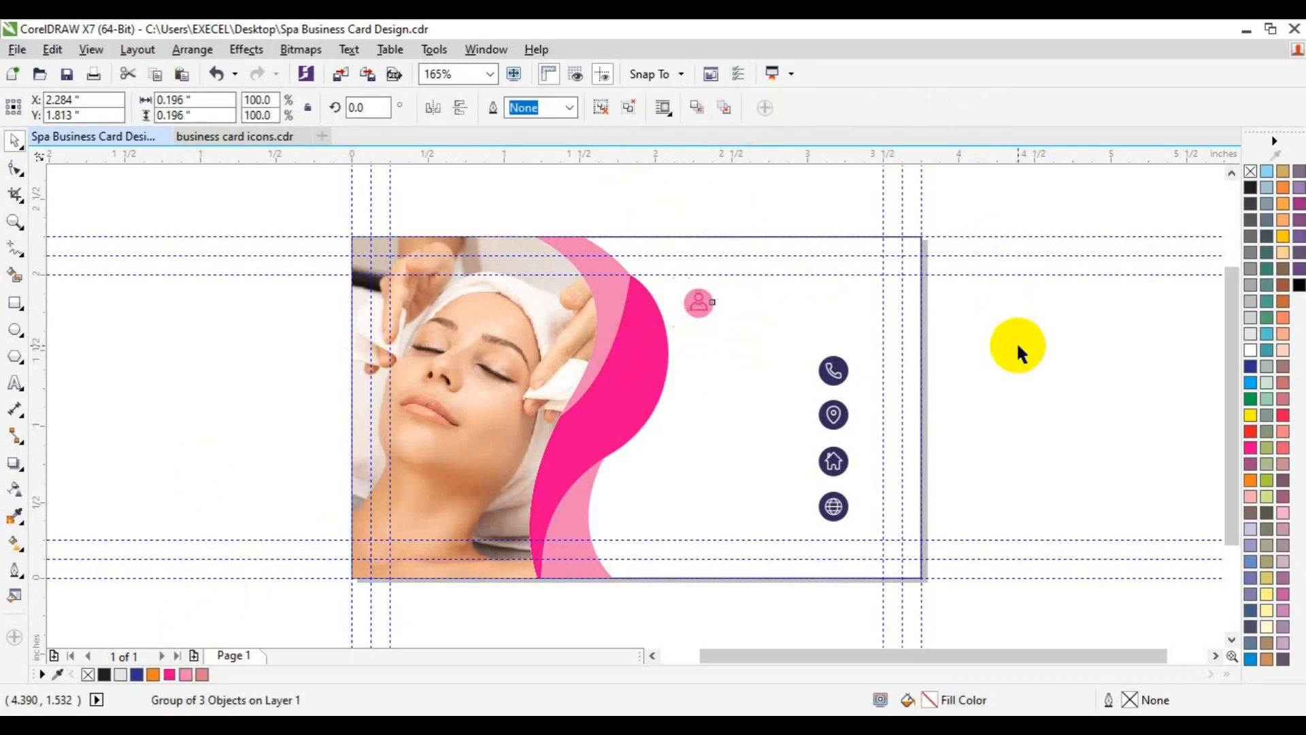
left_click(15, 383)
left_click(202, 338)
key("ctrl+a")
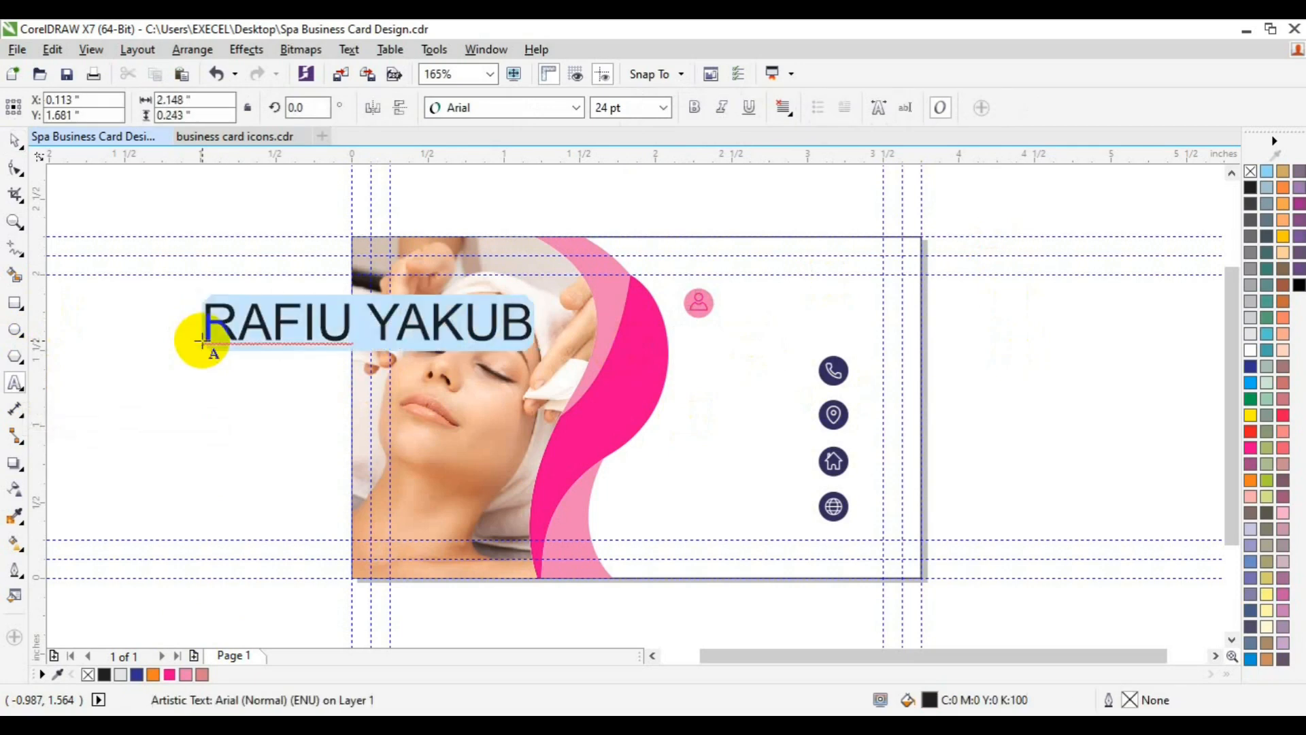
left_click(577, 107)
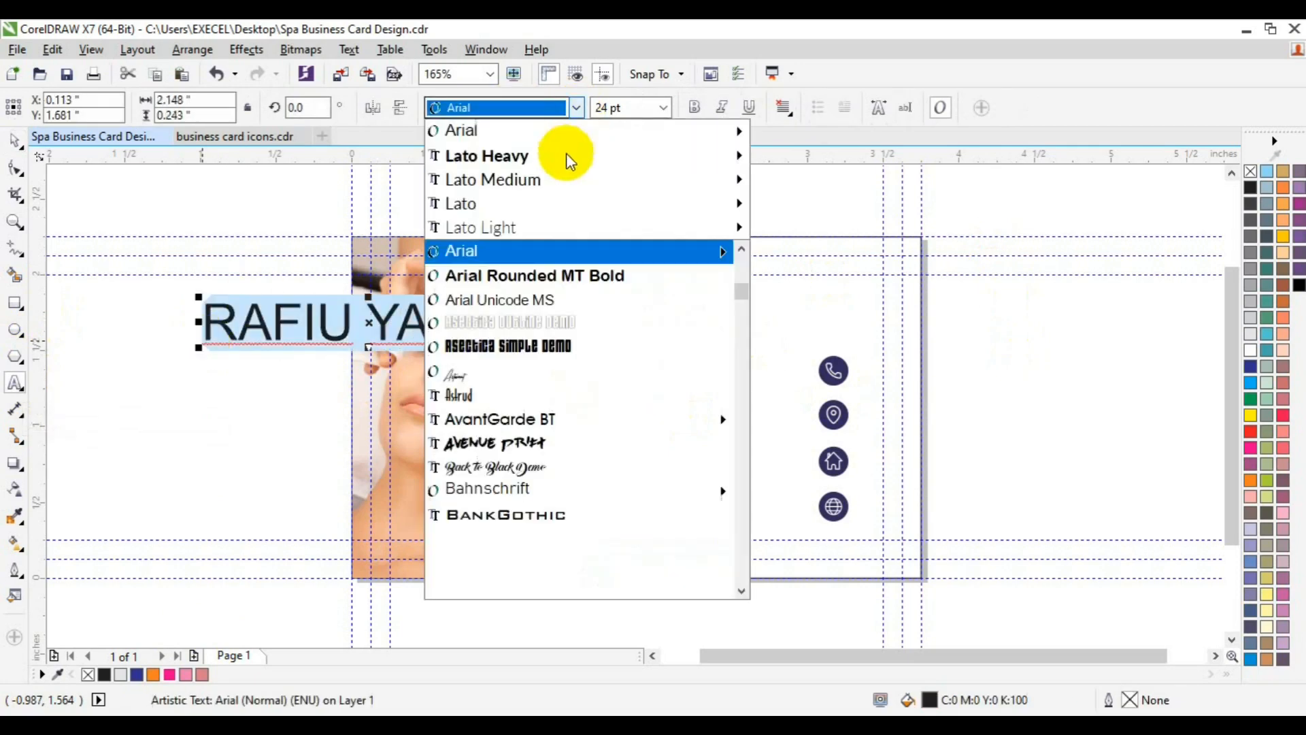
mouse_move(541, 167)
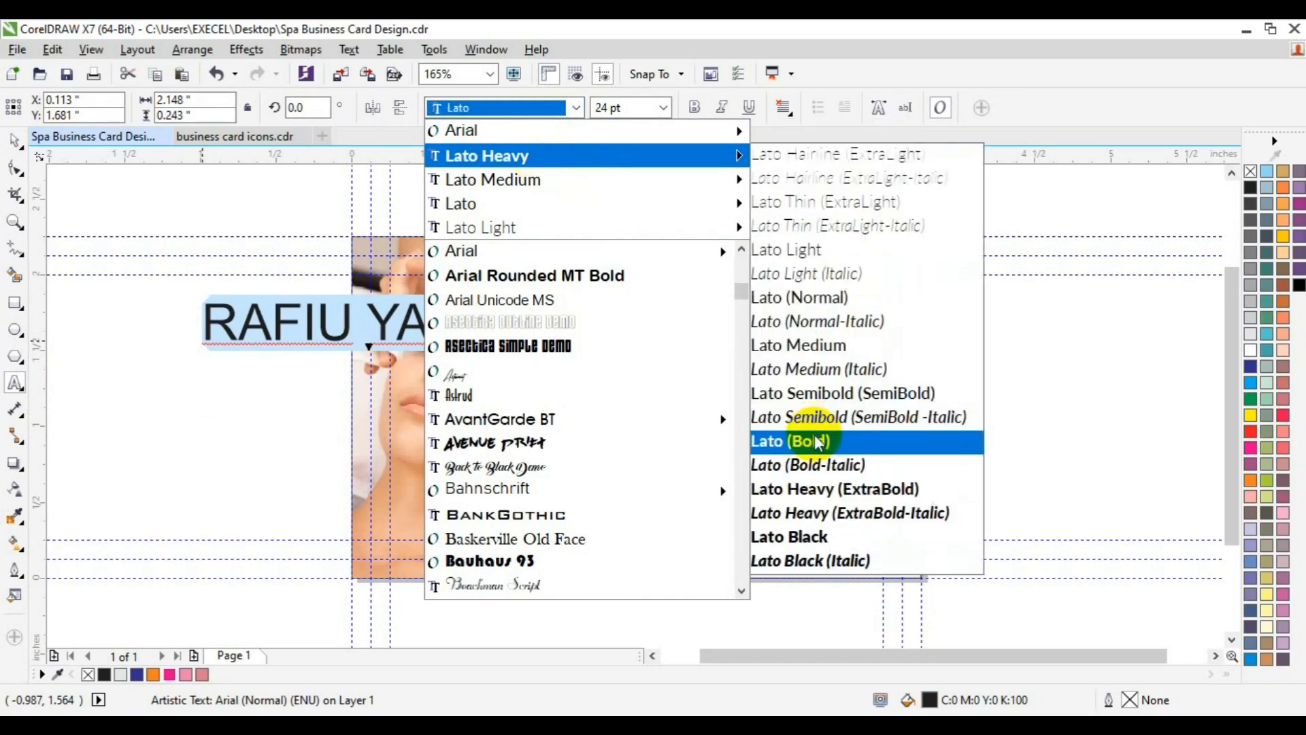
left_click(819, 442)
left_click(662, 108)
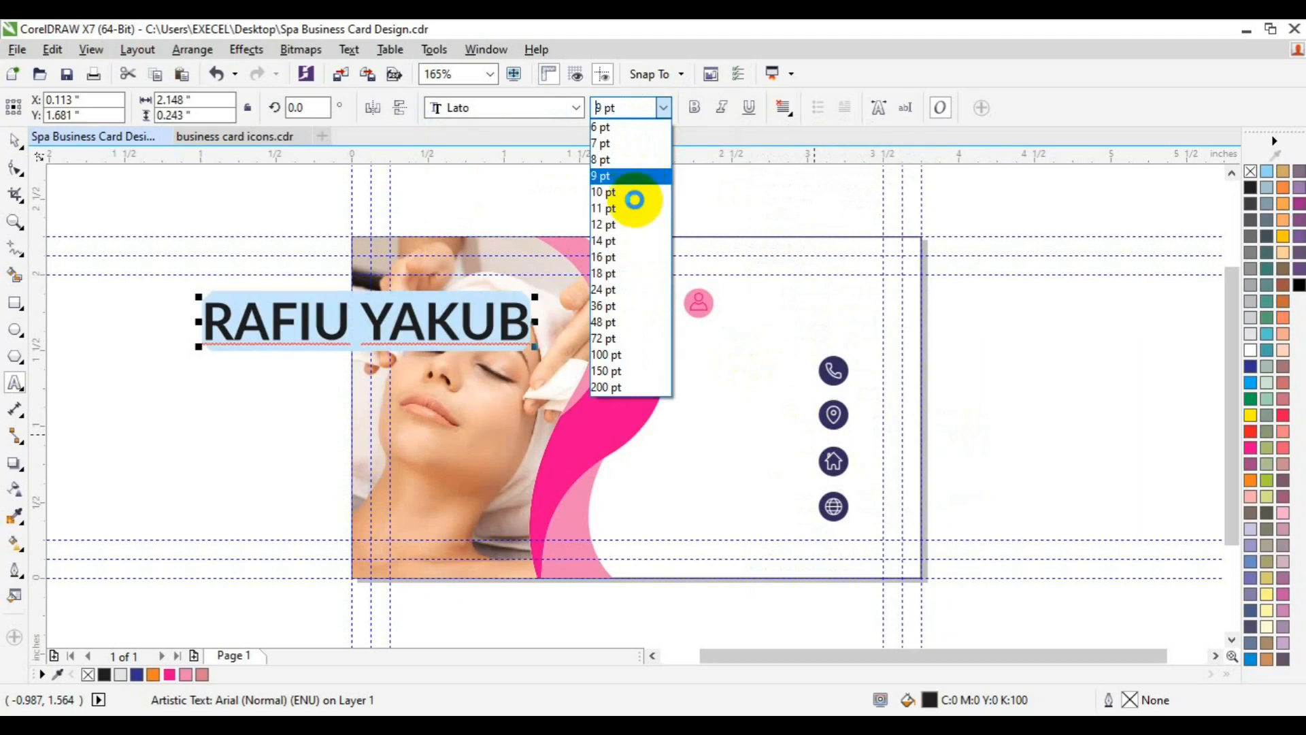
left_click(626, 223)
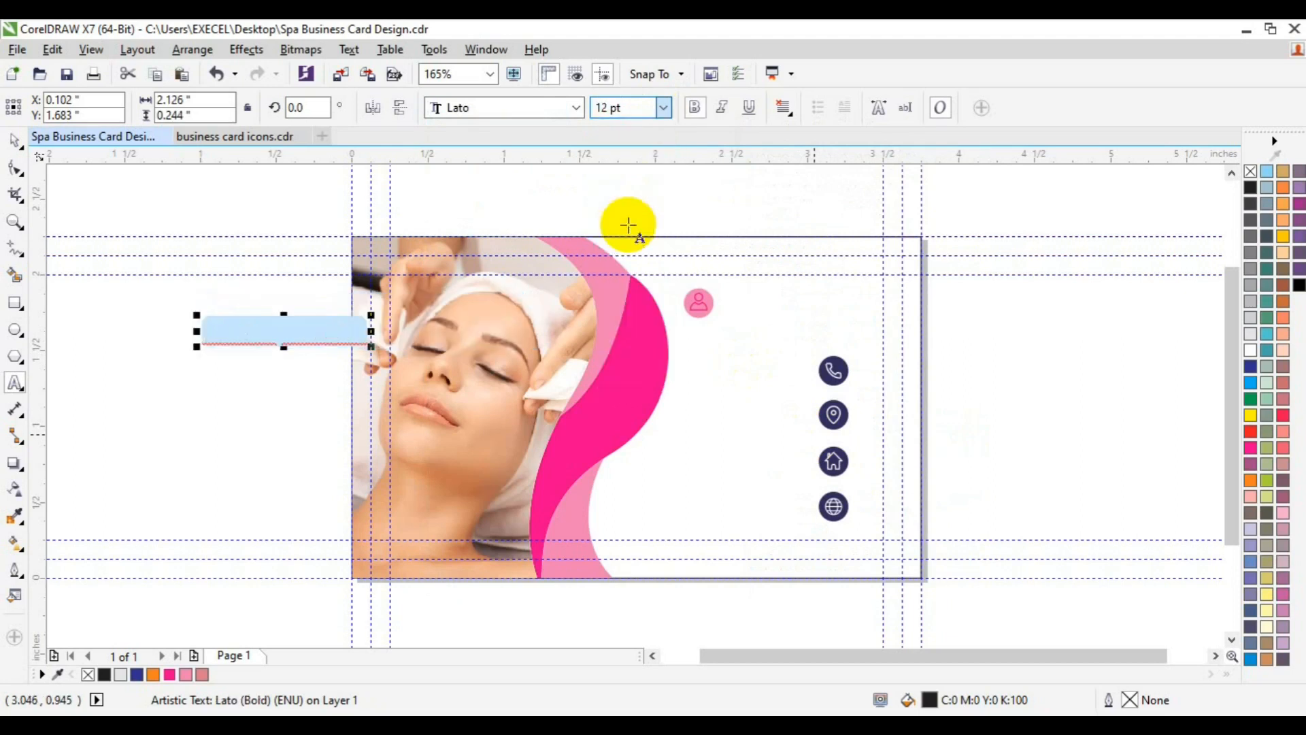
left_click(14, 142)
left_click_drag(283, 336, 804, 291)
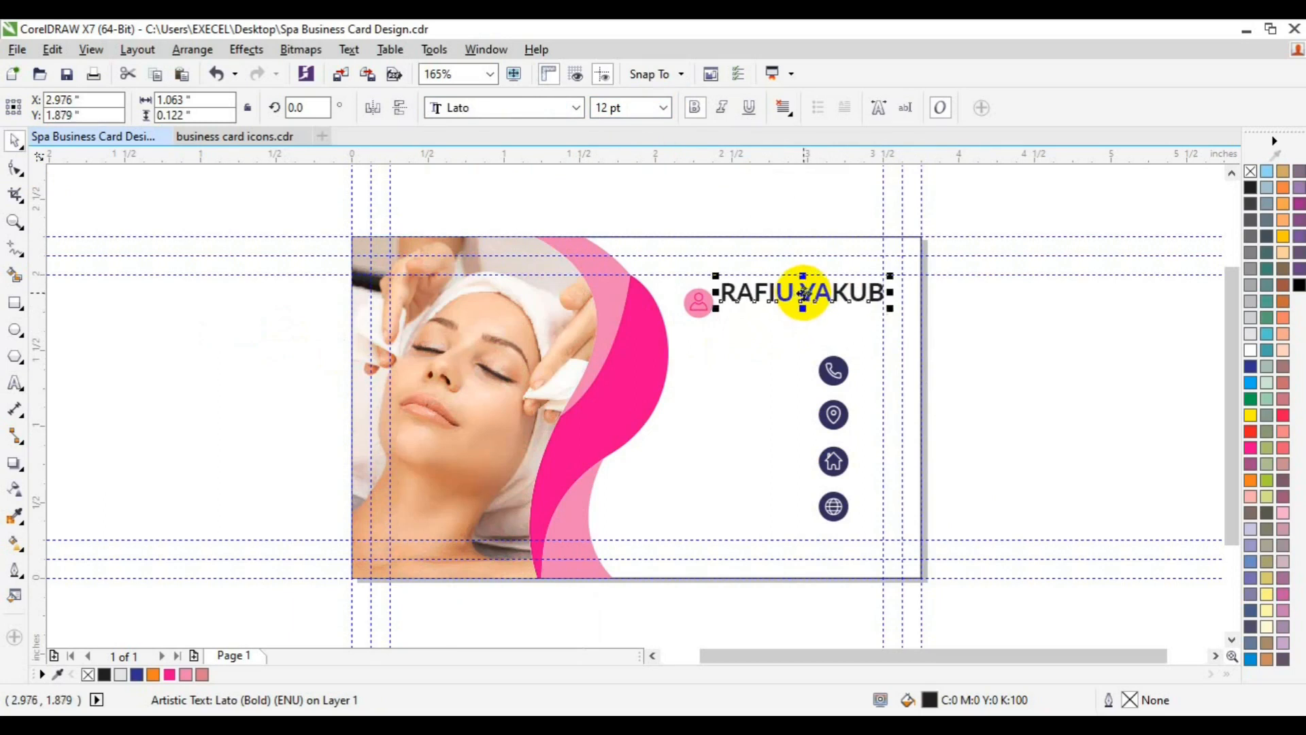
Duplicate the name as a 6 pt CREATIVE DIRECTOR line below it and group the two texts
key("ctrl+d")
left_click(15, 383)
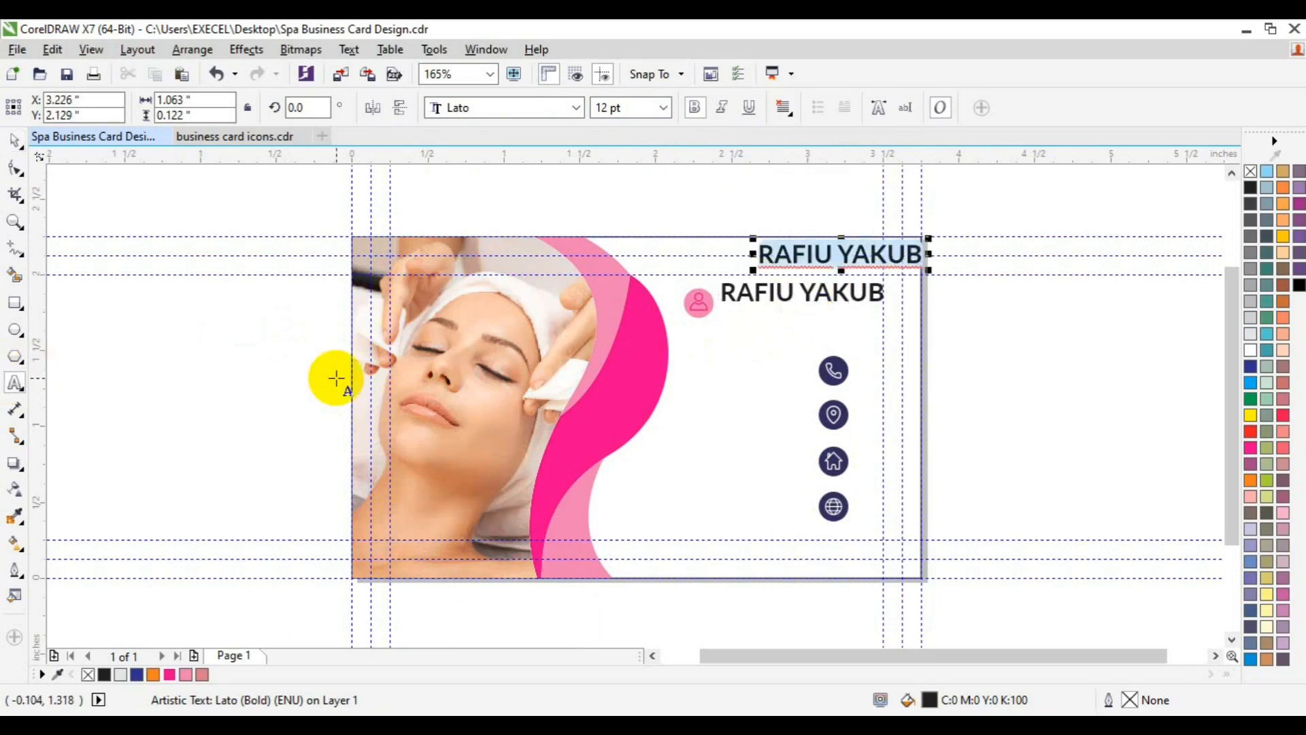
type("CREATIVE DIRECTOR")
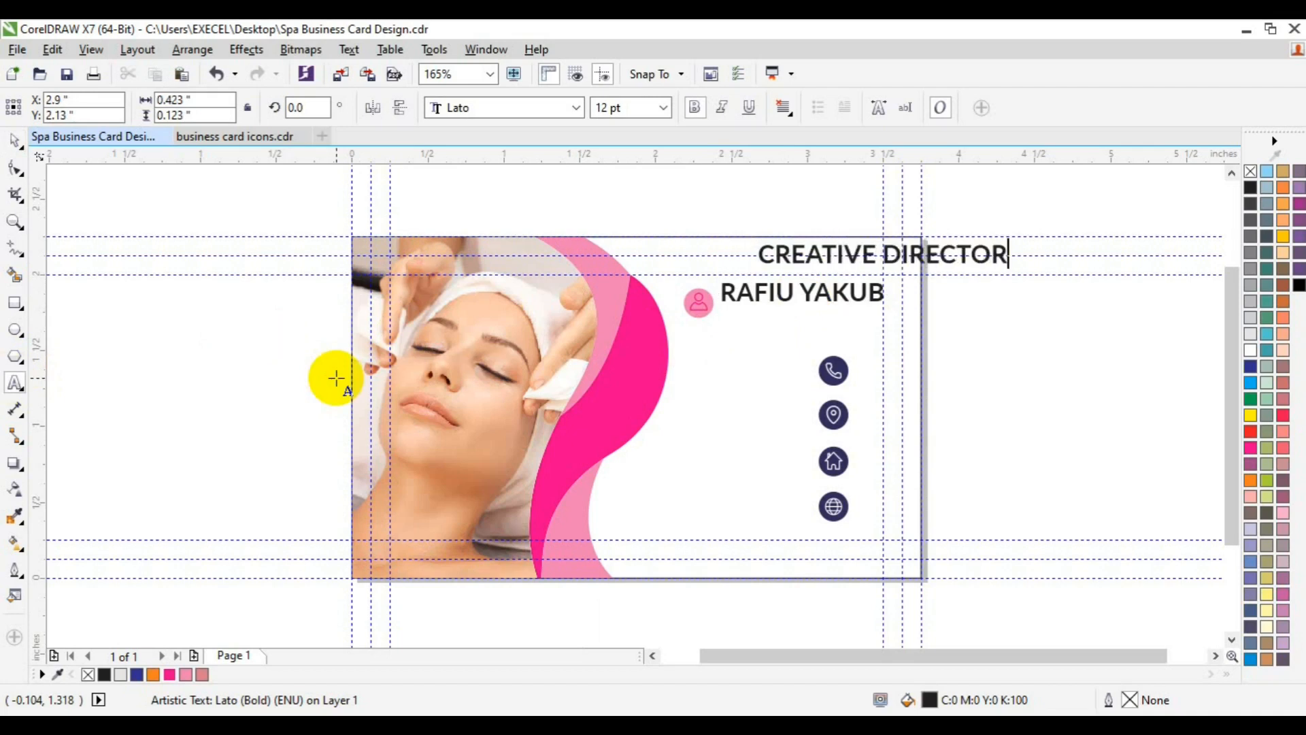
key("ctrl+a")
left_click(664, 107)
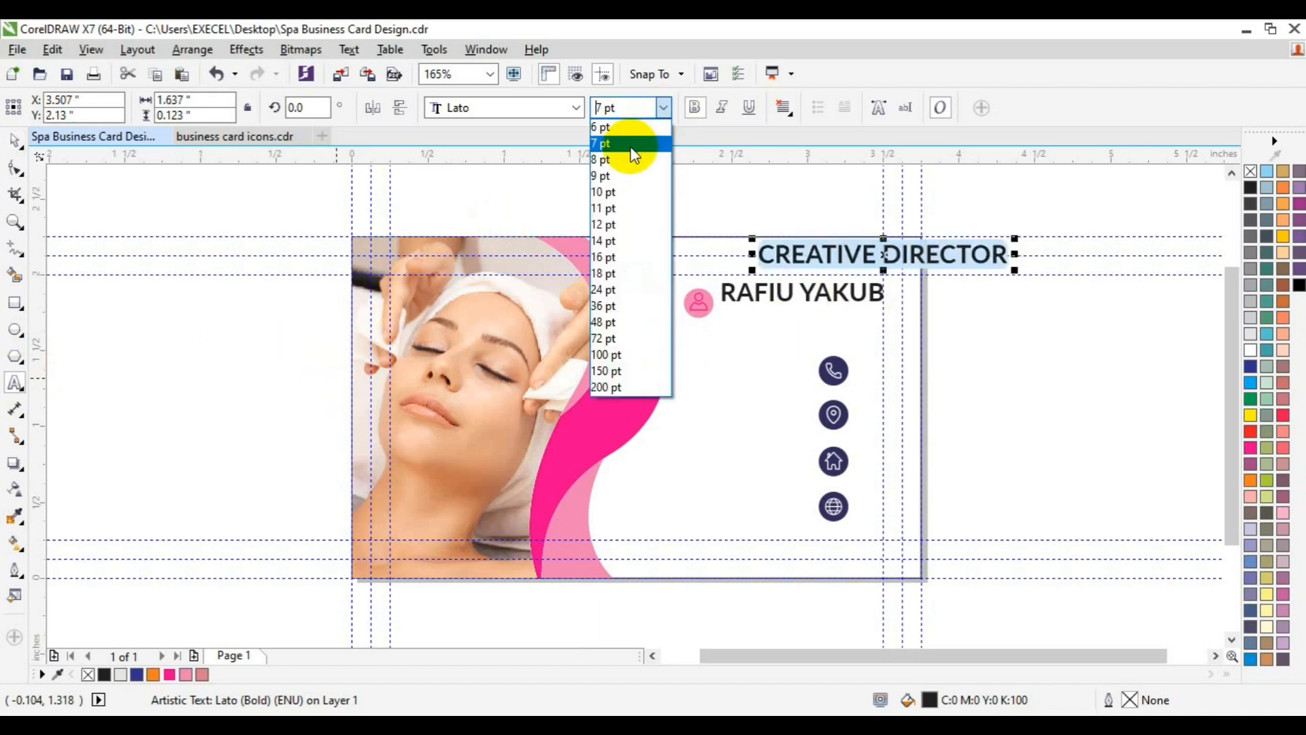
left_click(602, 127)
left_click(15, 140)
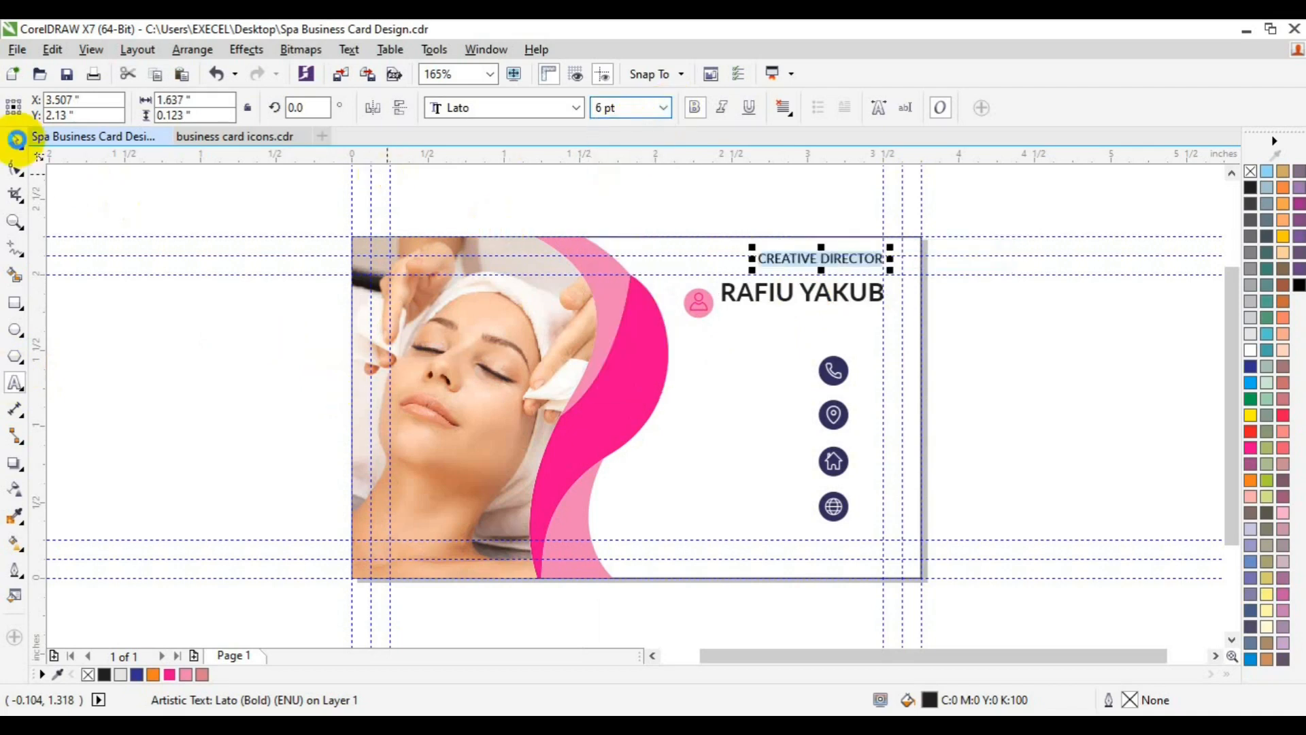
left_click_drag(821, 259, 782, 313)
left_click(760, 293, "shift")
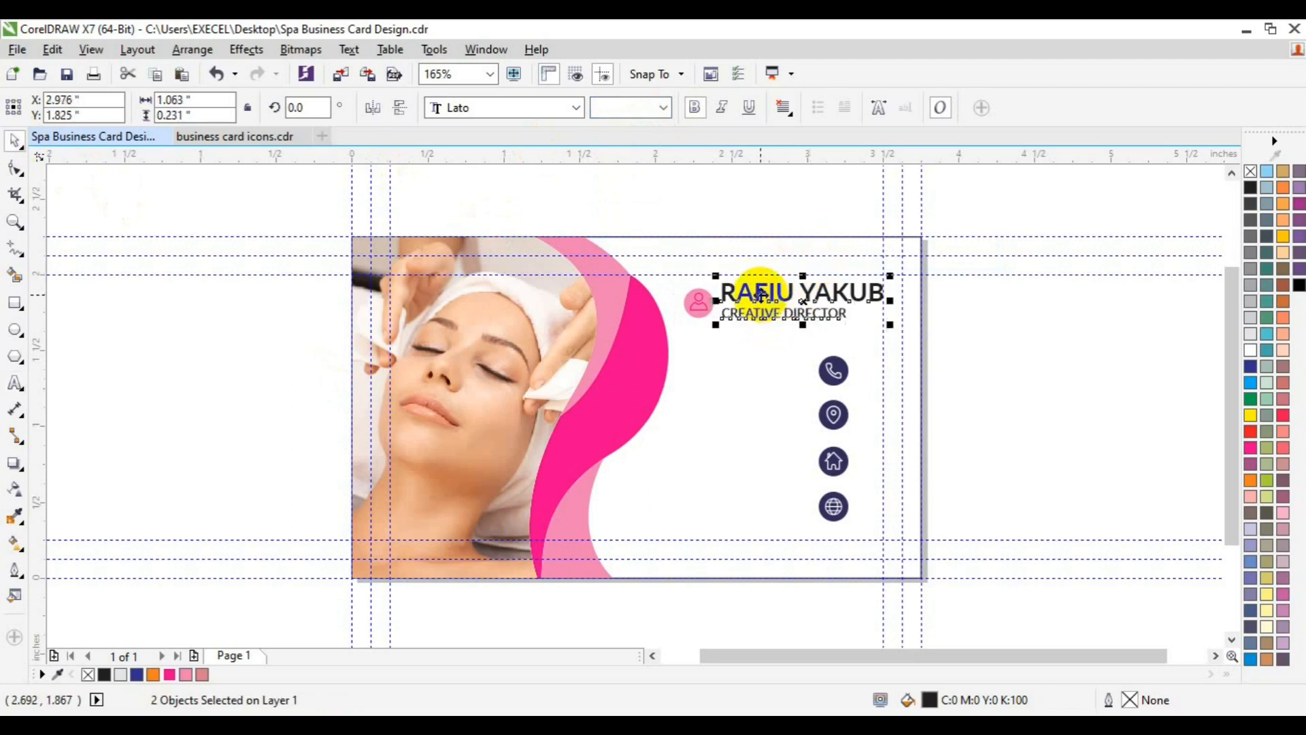
key("ctrl+g")
Enlarge the pink person icon slightly
left_click(698, 299, "shift")
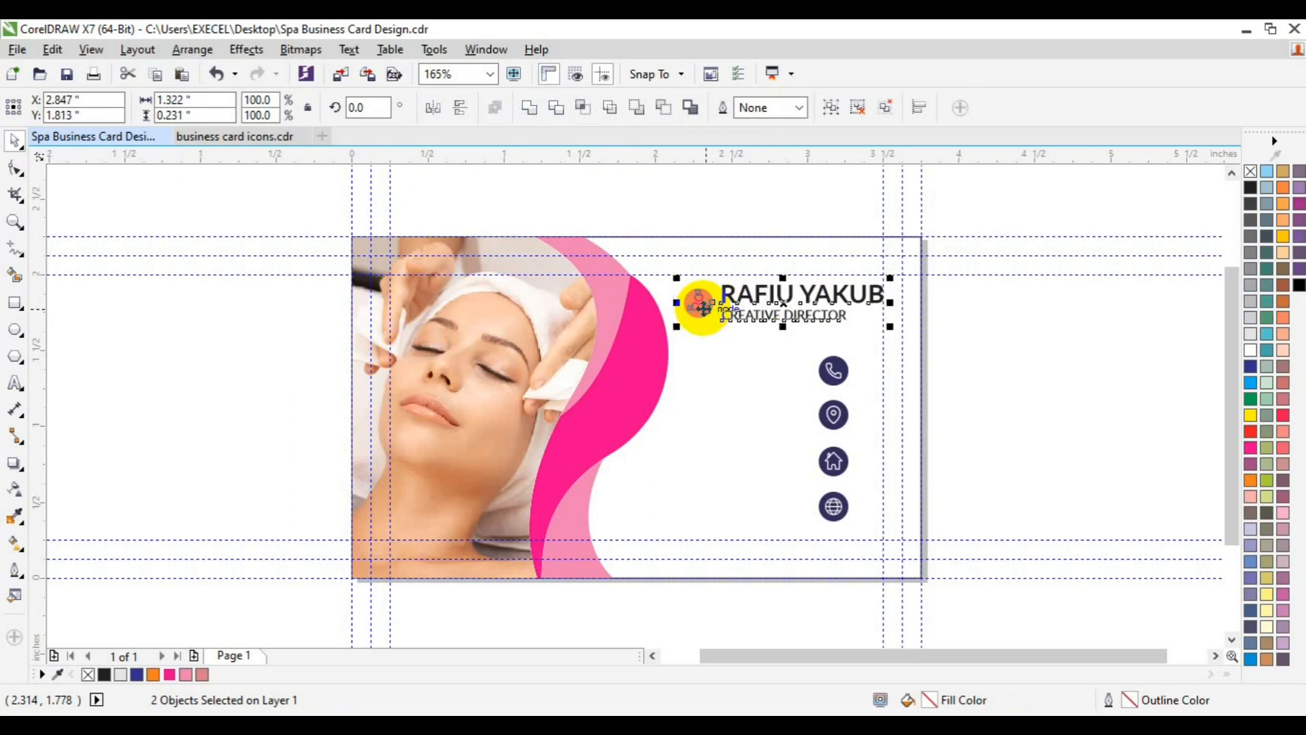
left_click(963, 329)
left_click(704, 320)
left_click_drag(715, 323, 719, 328)
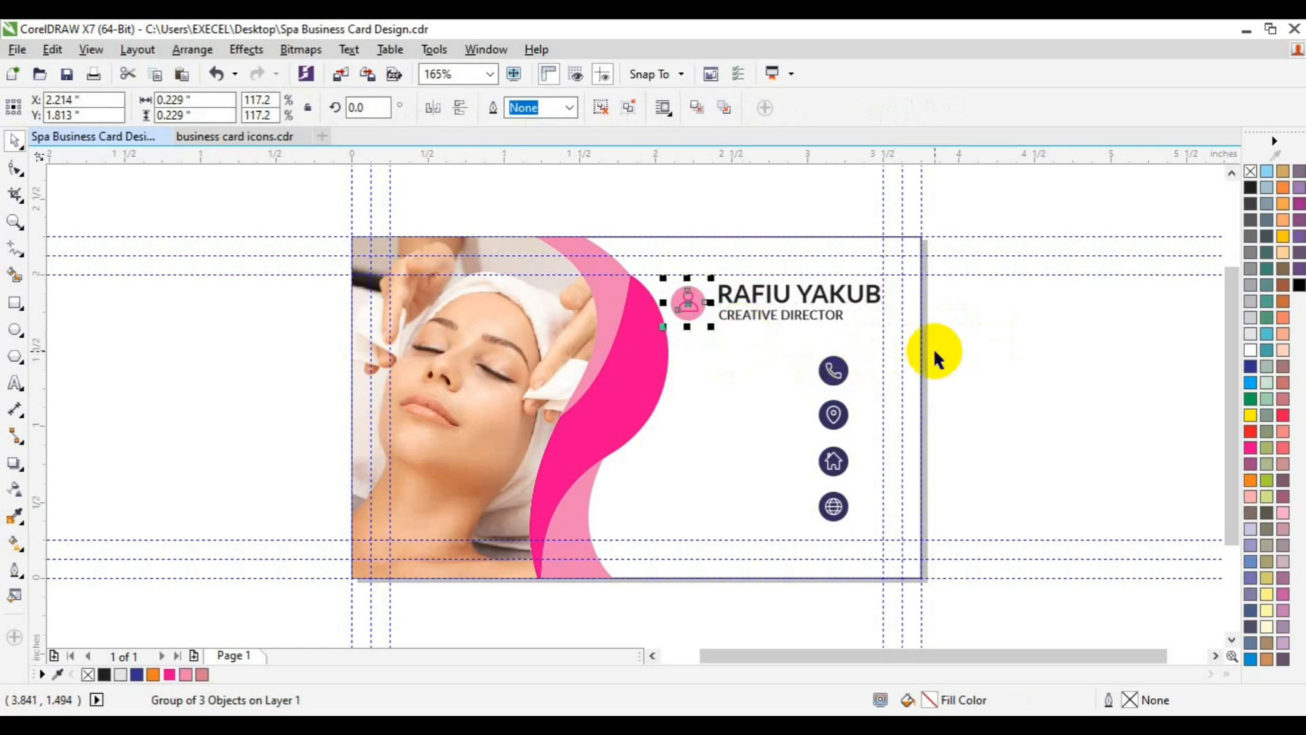
Move the phone, location and home icons to the left
left_click(969, 330)
left_click_drag(970, 333, 789, 503)
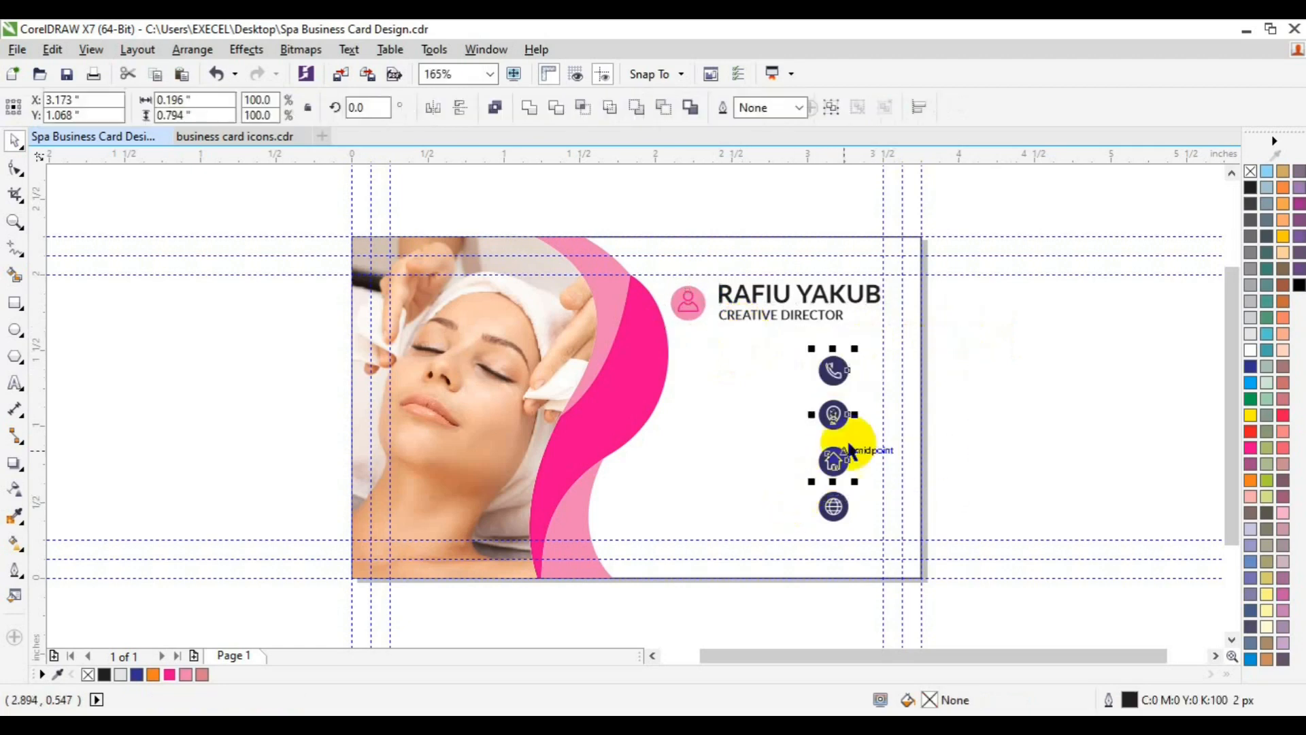
left_click_drag(835, 416, 693, 439)
left_click_drag(965, 461, 810, 533)
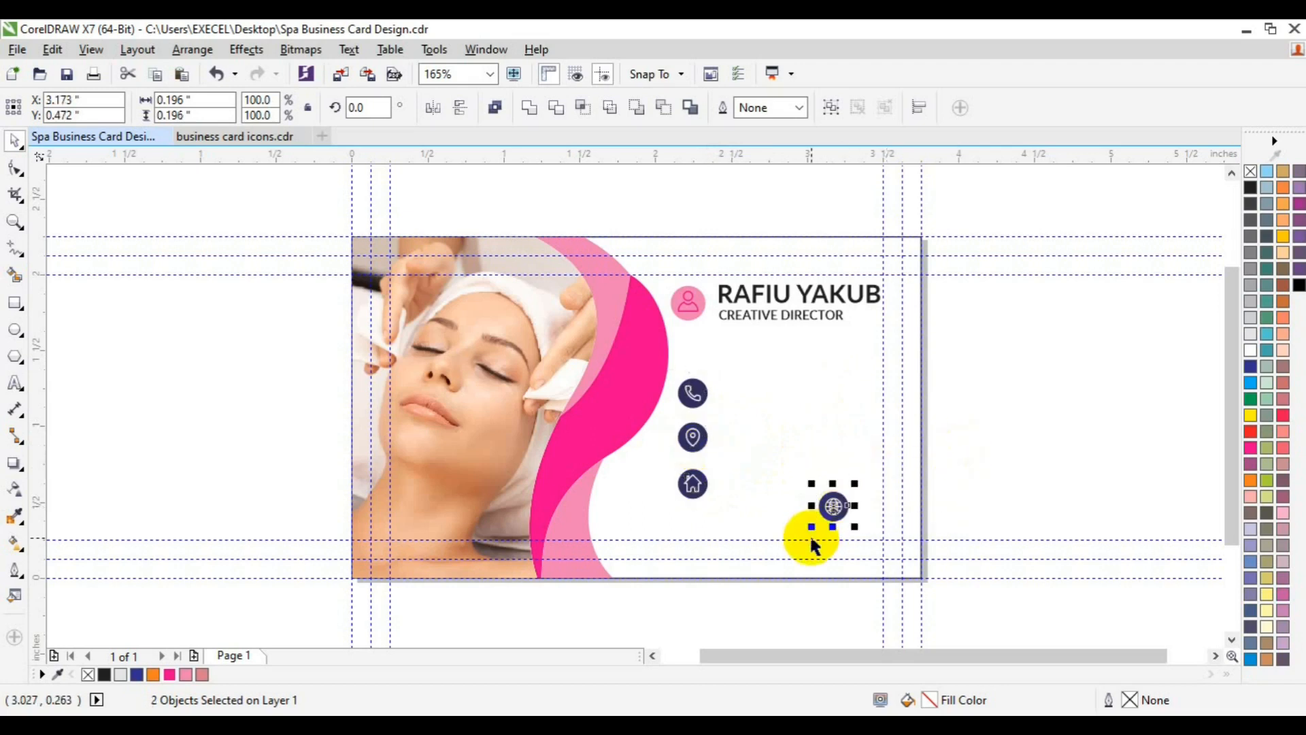
Ungroup name and title, duplicate the title beside the phone icon, and retype it as two phone numbers
left_click(1039, 419)
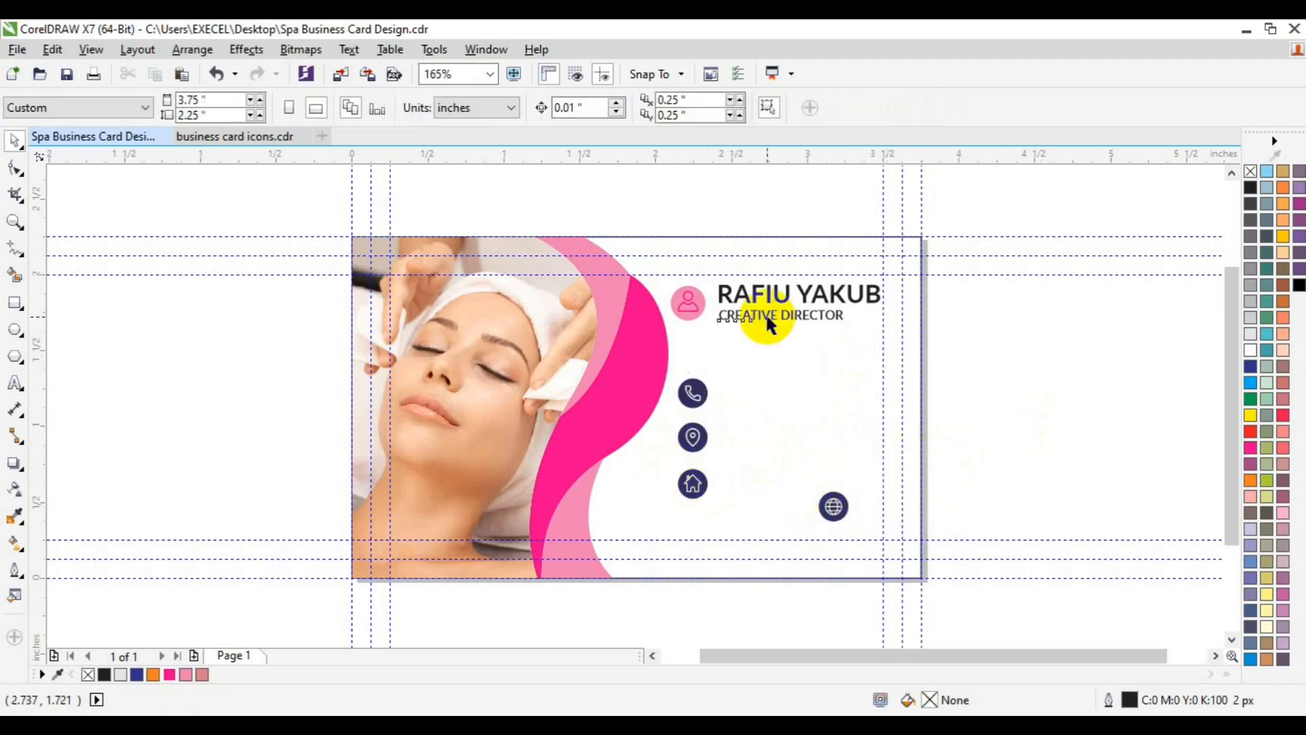
left_click(765, 312)
key("ctrl+u")
left_click(822, 317)
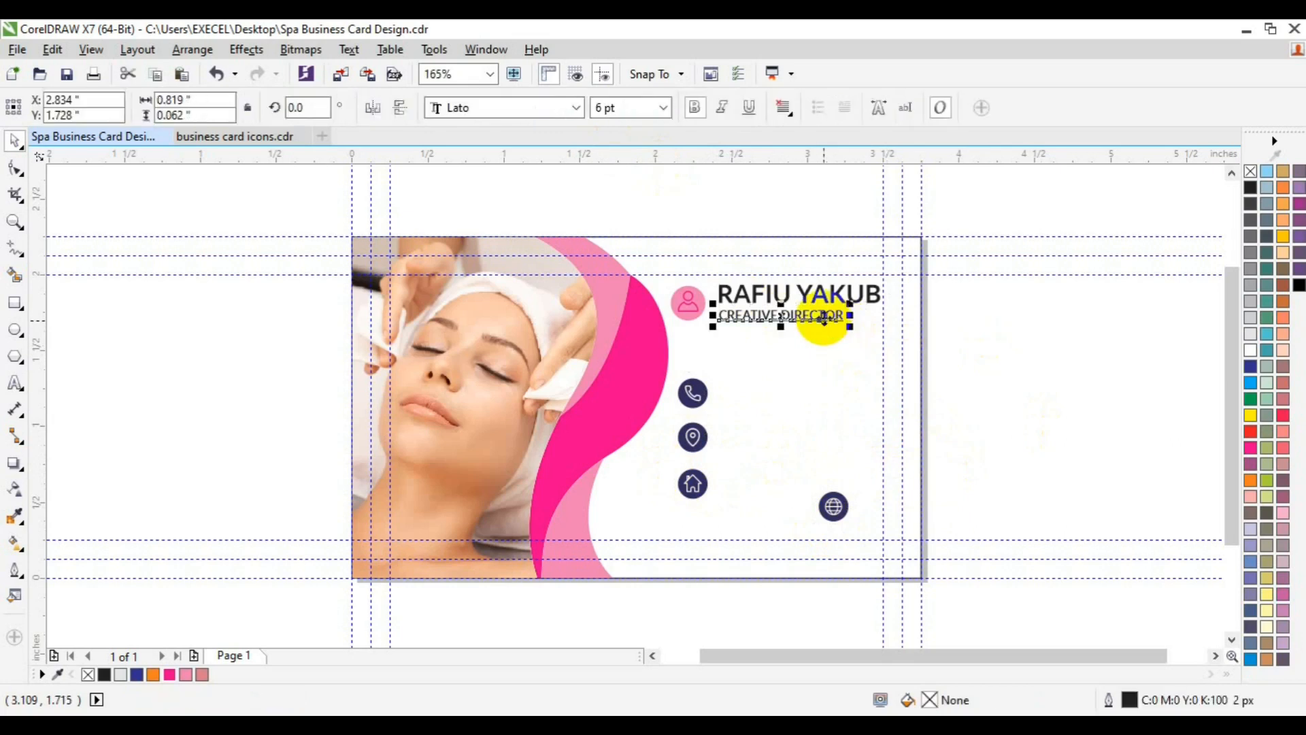
key("ctrl+d")
left_click_drag(818, 275, 781, 396)
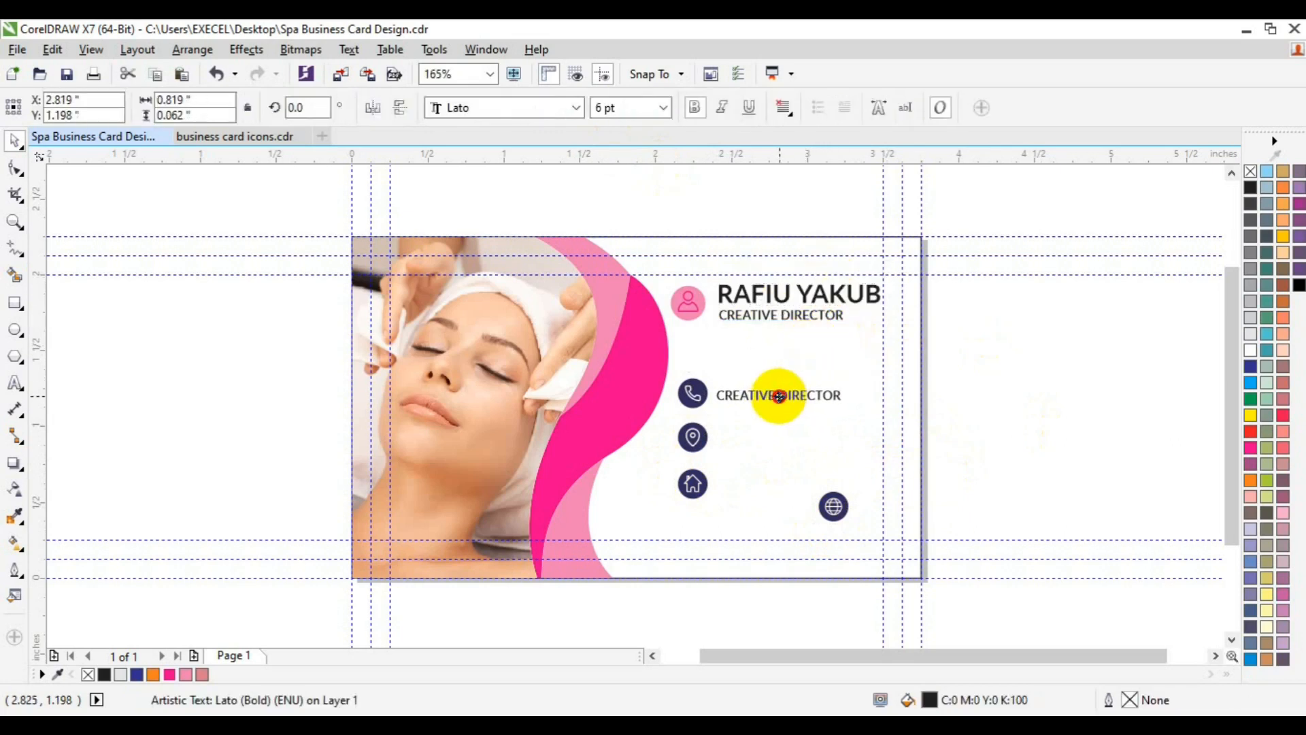
double_click(778, 395)
key("ctrl+a")
key("BackSpace")
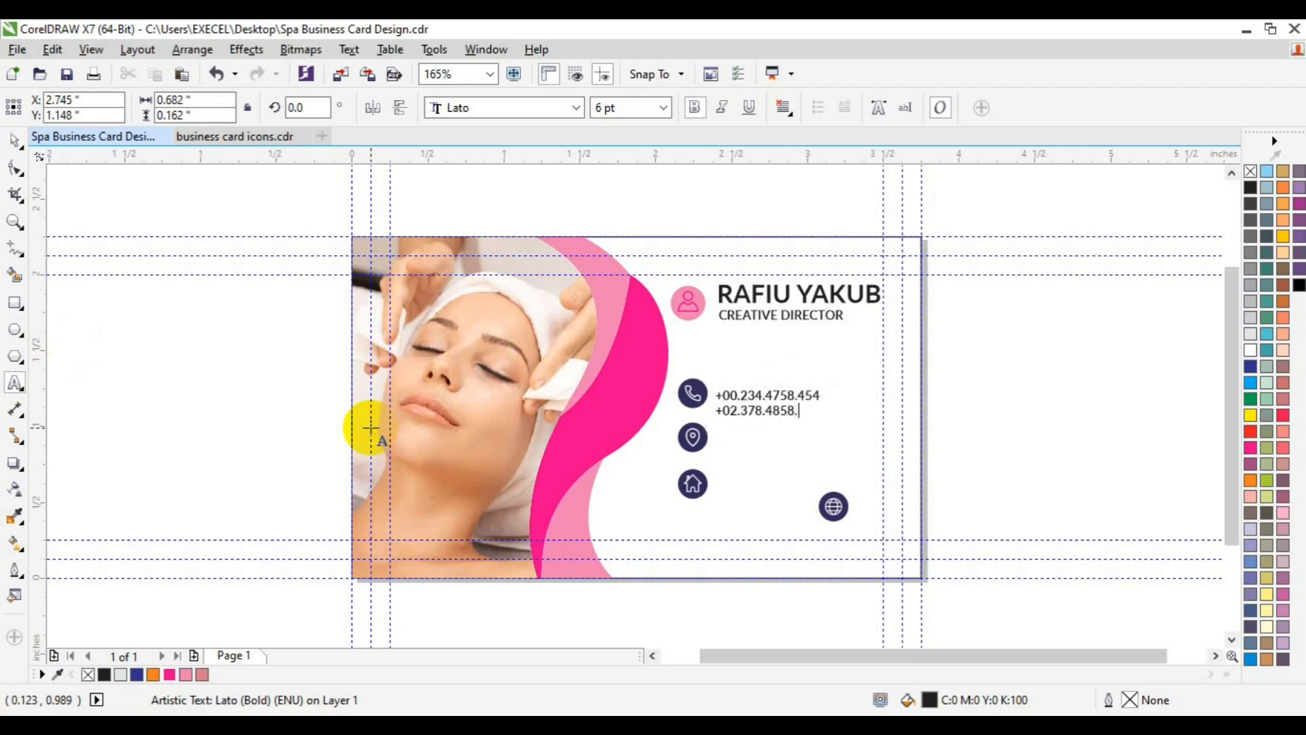
left_click(14, 140)
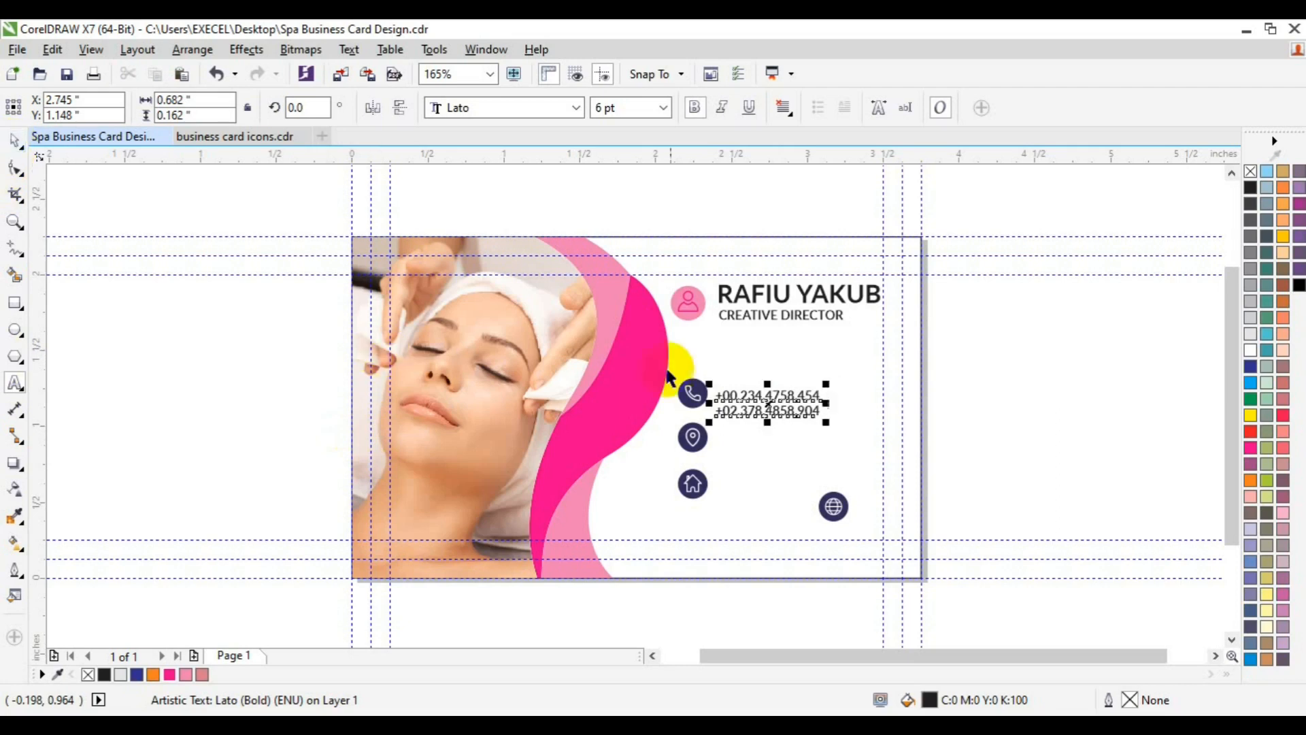
Colour the phone icon pink, group its parts, and copy the phone numbers beside the location icon
left_click(690, 395)
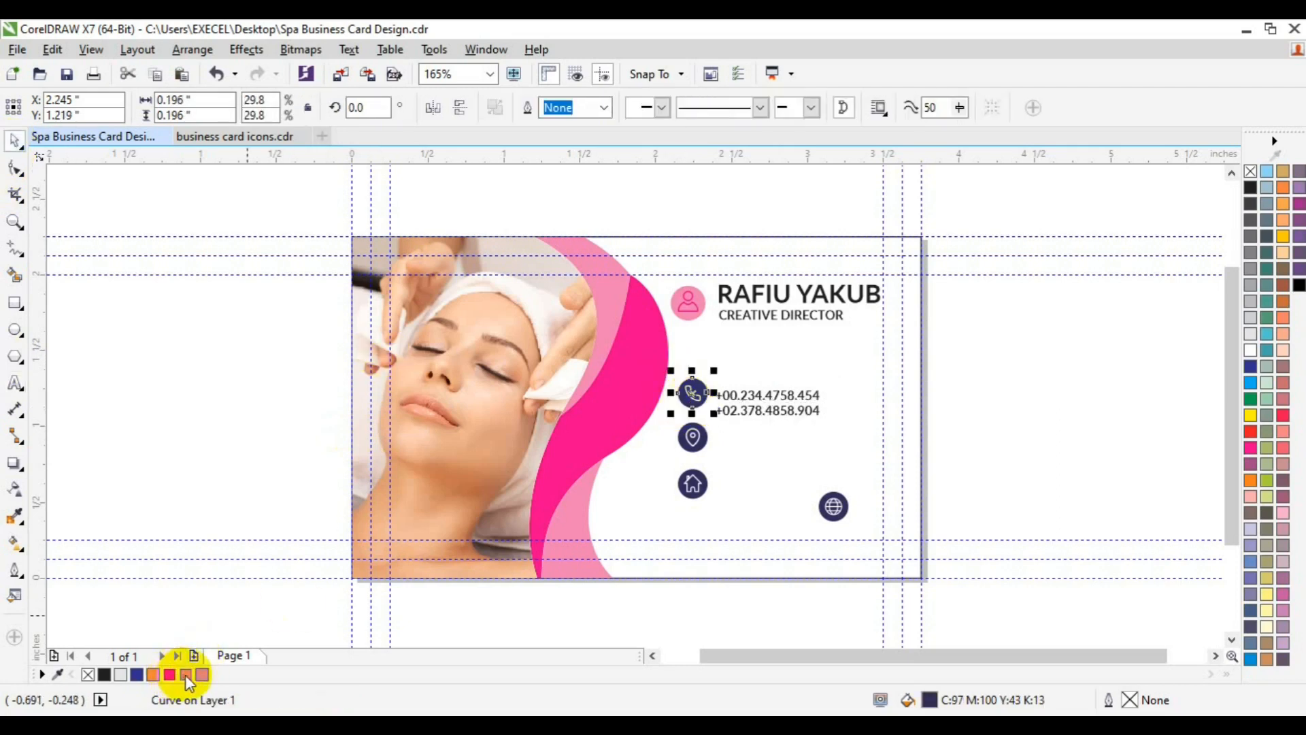
left_click(187, 675)
left_click_drag(962, 332, 632, 410)
key("ctrl+g")
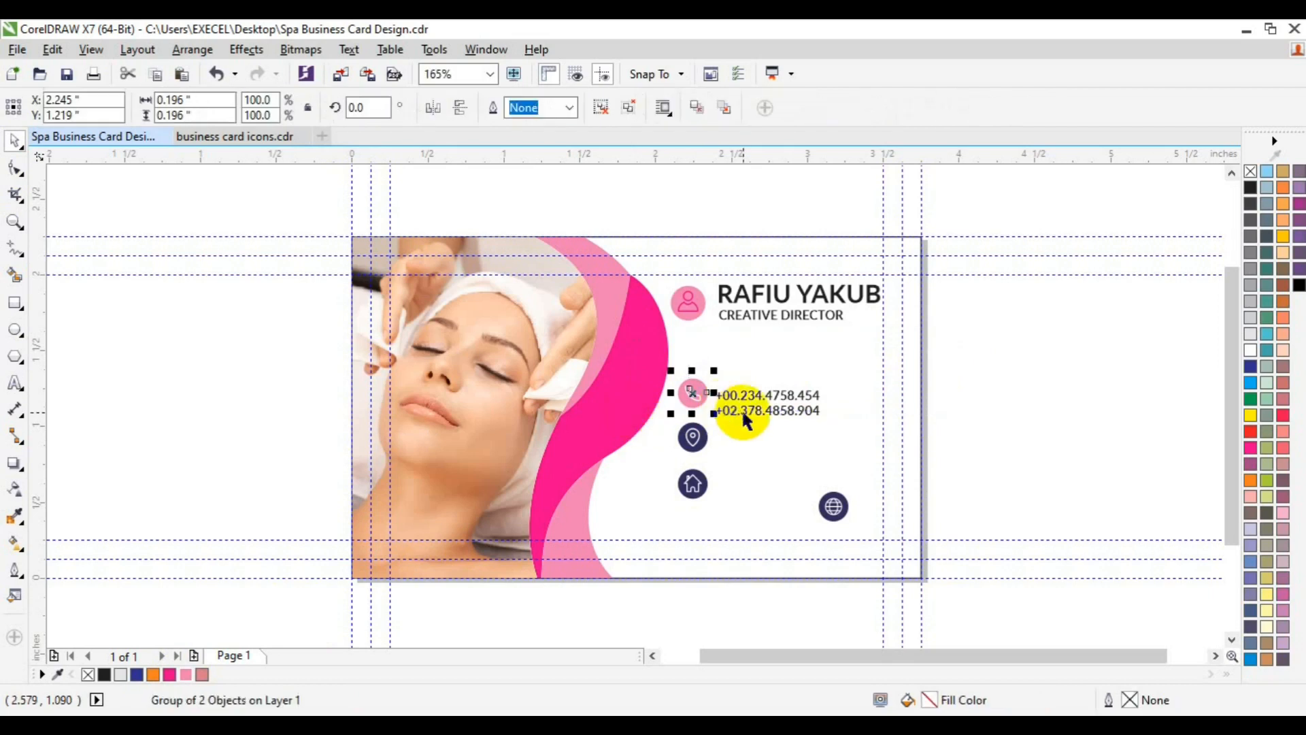
left_click(742, 410, "shift")
left_click(787, 408)
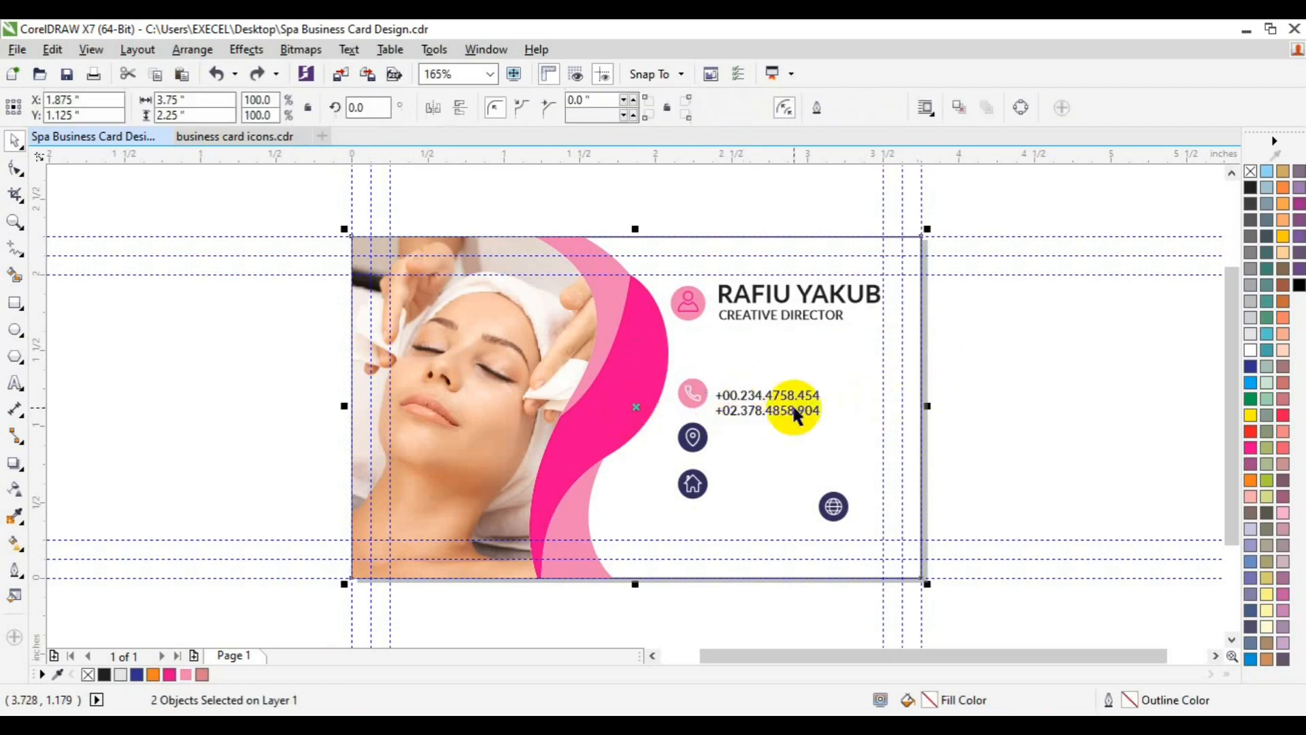
left_click(694, 396, "shift")
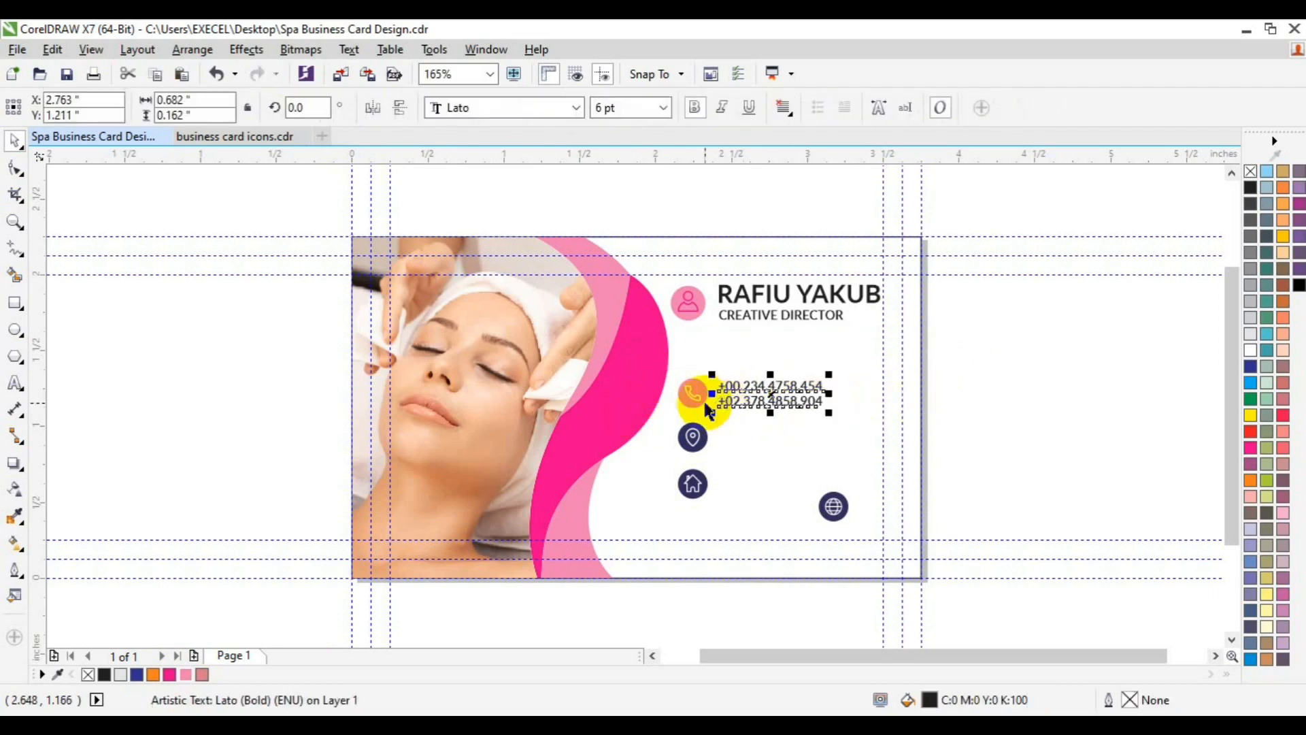
left_click(929, 407)
left_click(768, 393)
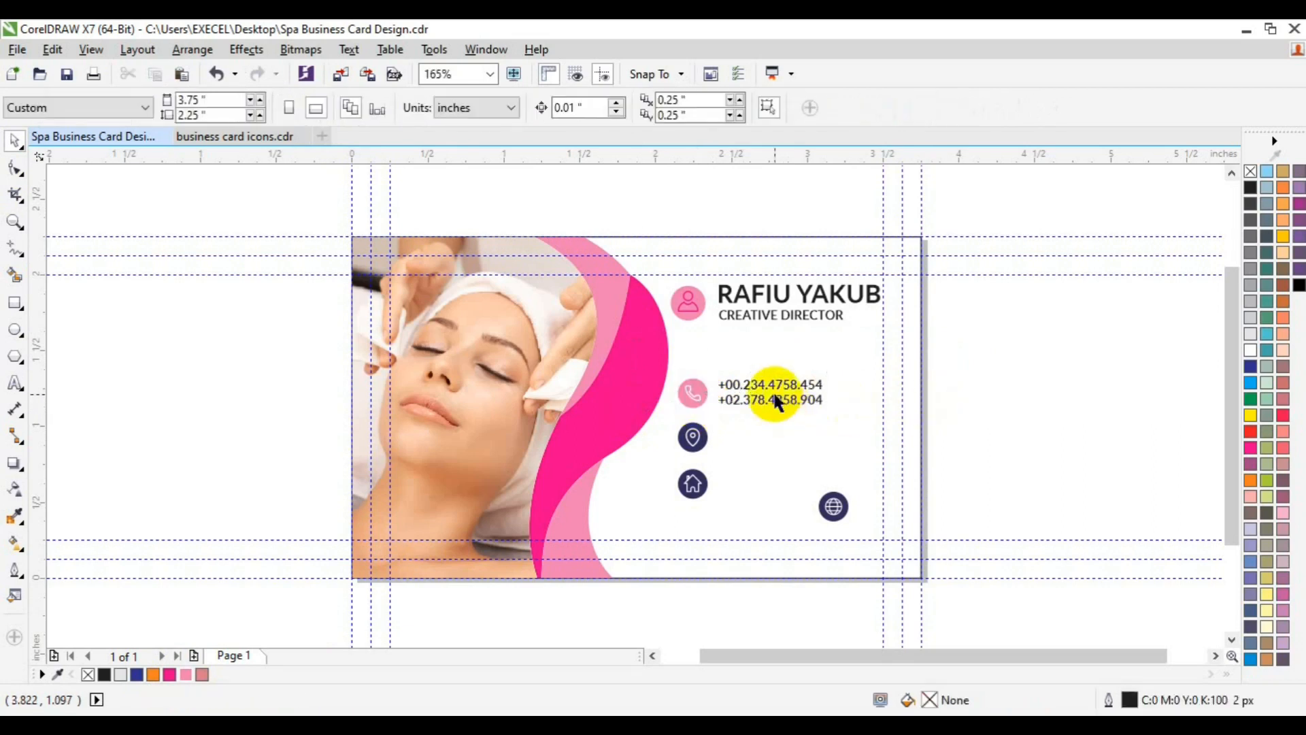
left_click_drag(773, 394, 775, 436)
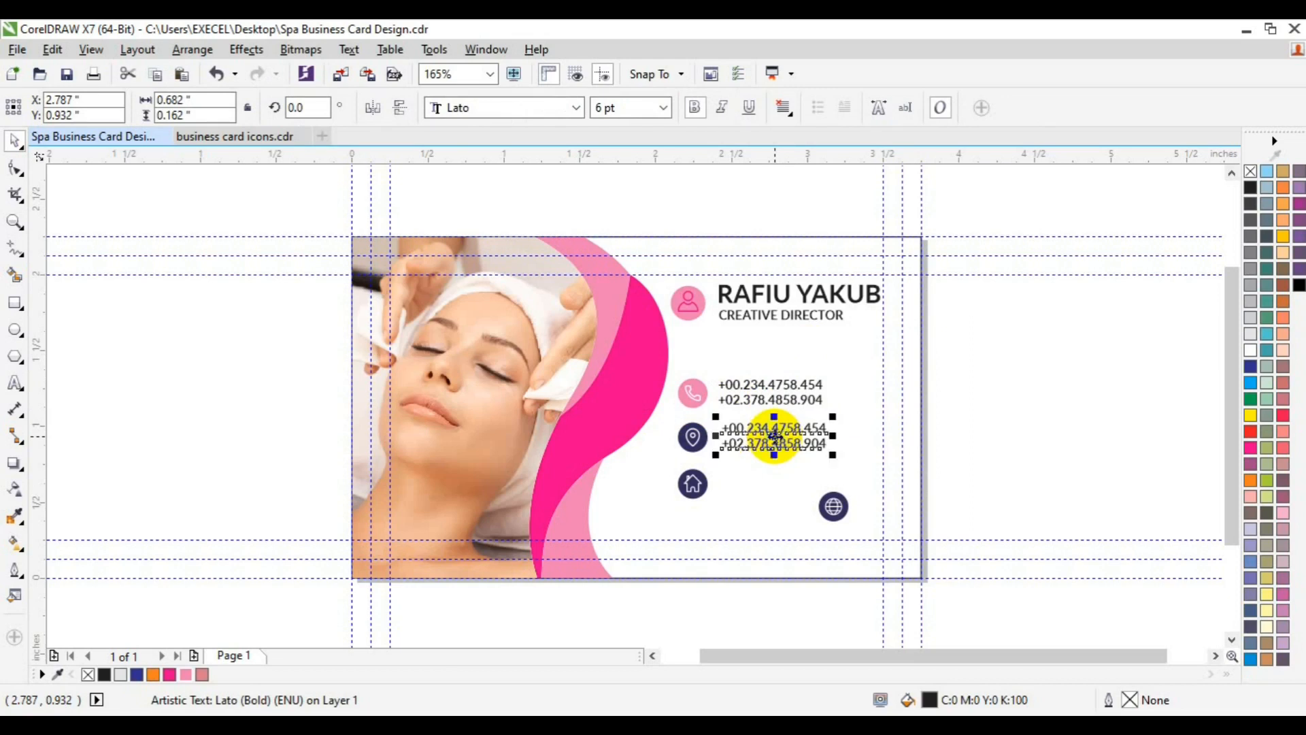
Retype the copied numbers as two website lines, then colour the location icon magenta and group it
left_click(15, 383)
type("www.website.com.ng")
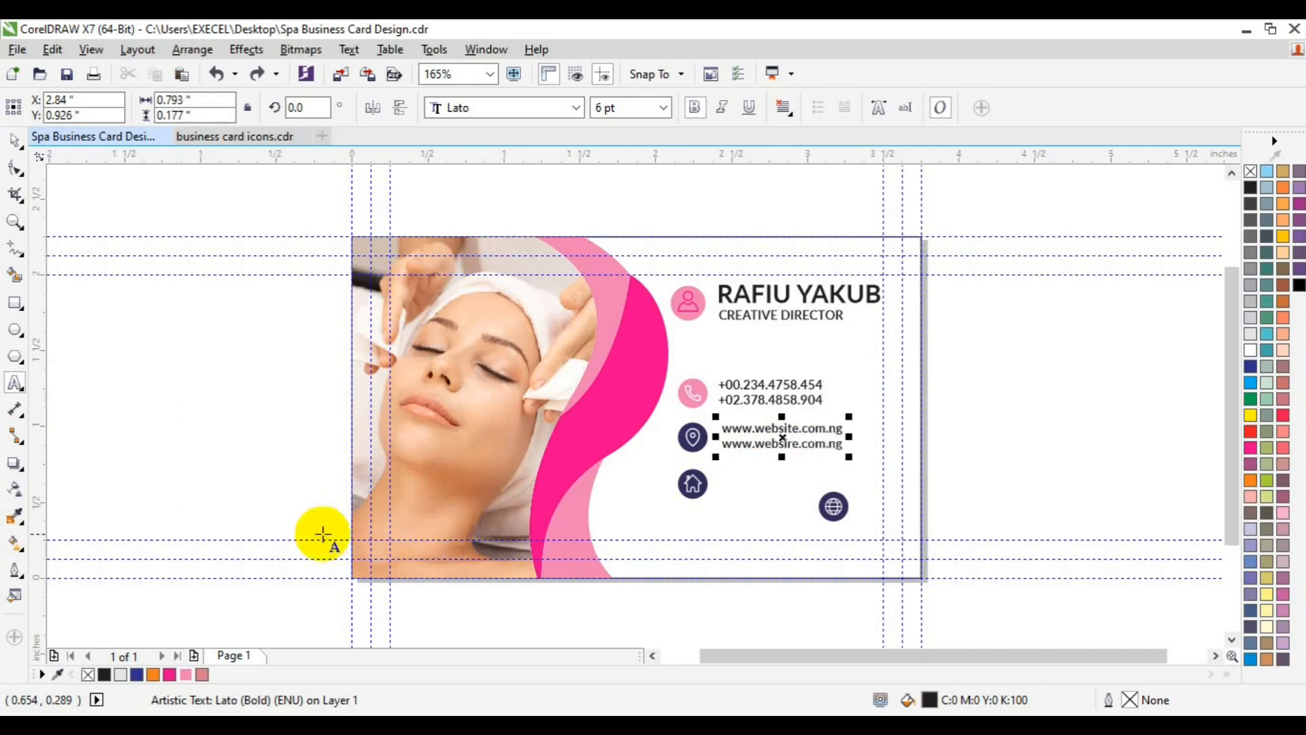
left_click(14, 141)
left_click(690, 446)
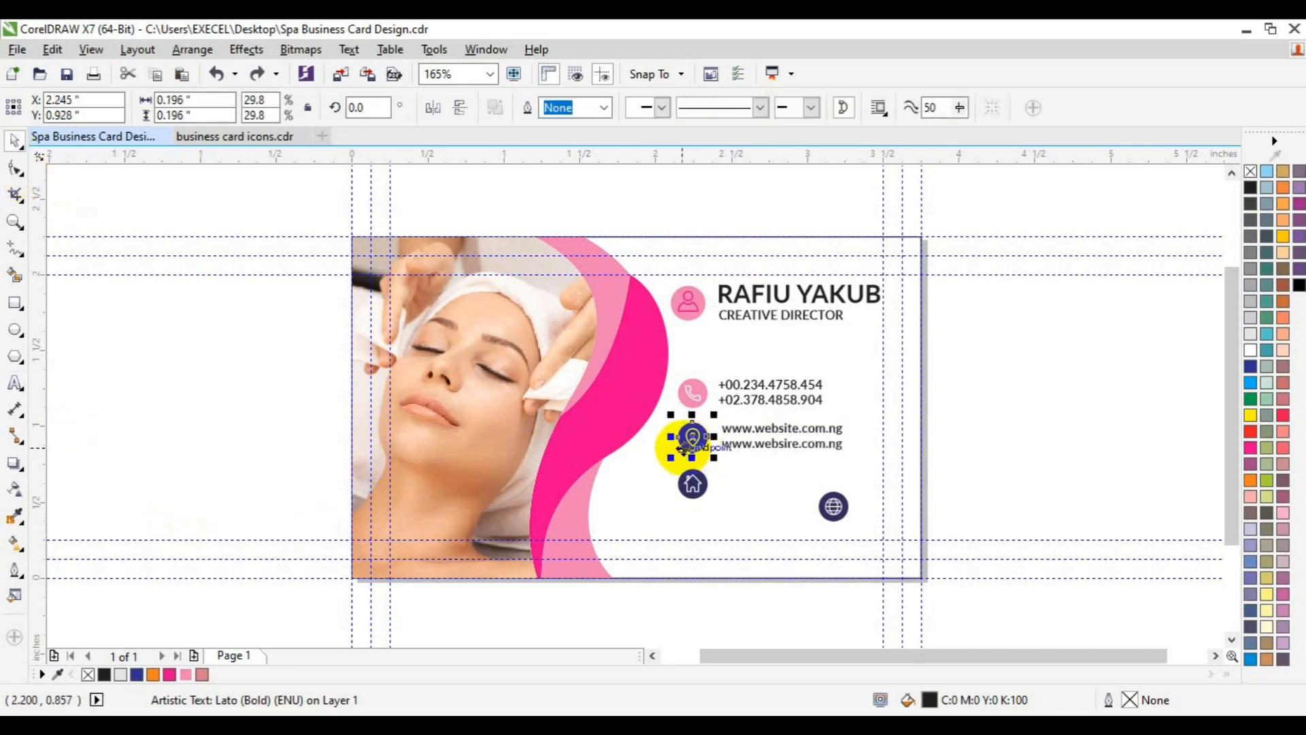
left_click(169, 674)
left_click(830, 449)
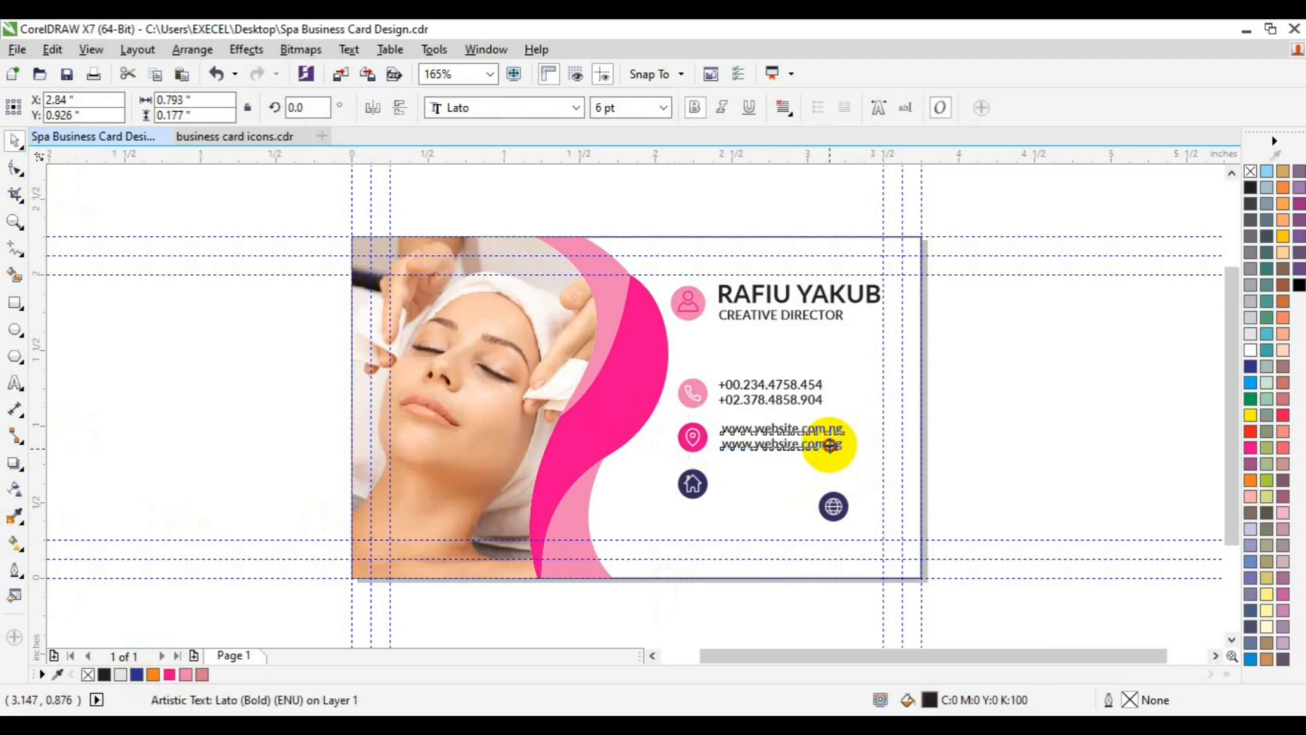
left_click_drag(836, 443, 1006, 443)
left_click_drag(949, 382, 658, 466)
key("ctrl+g")
Place the website text beside the location icon, centred on it and left-aligned with the phone numbers
left_click(956, 429)
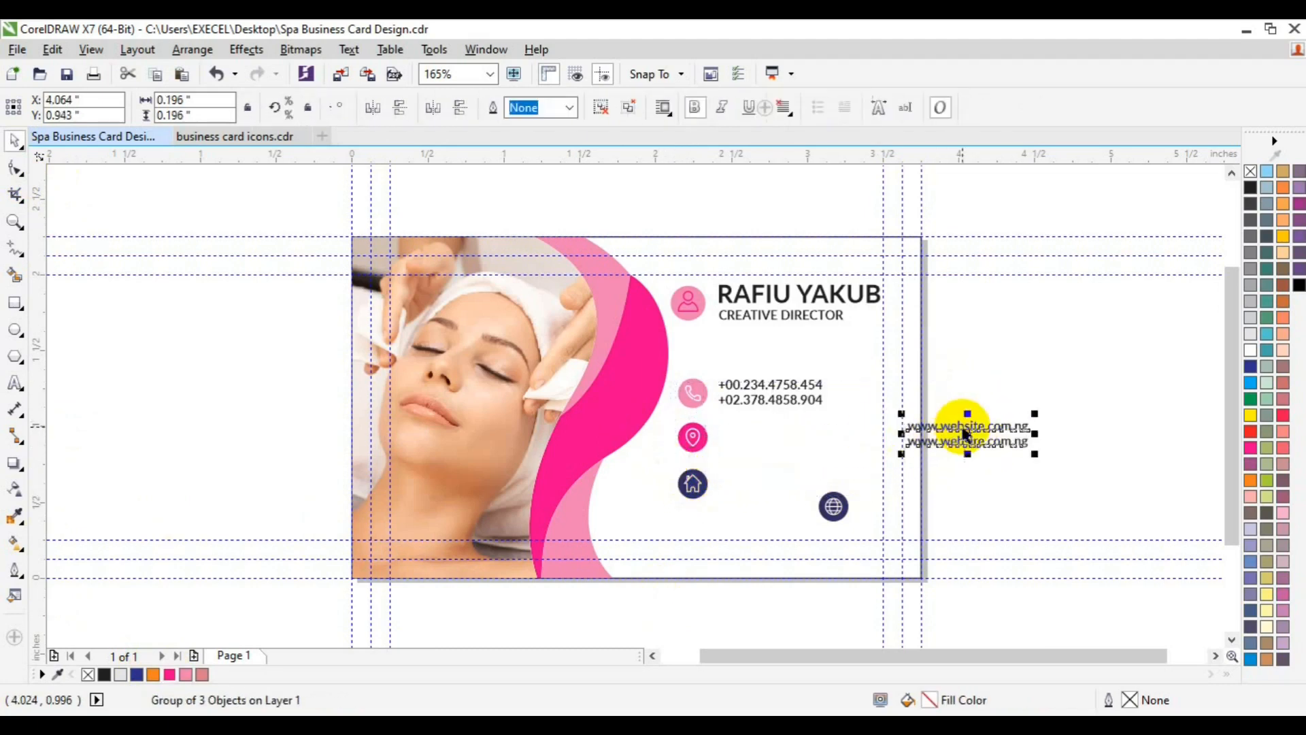
left_click_drag(887, 443, 707, 446)
left_click(701, 441, "shift")
key("e")
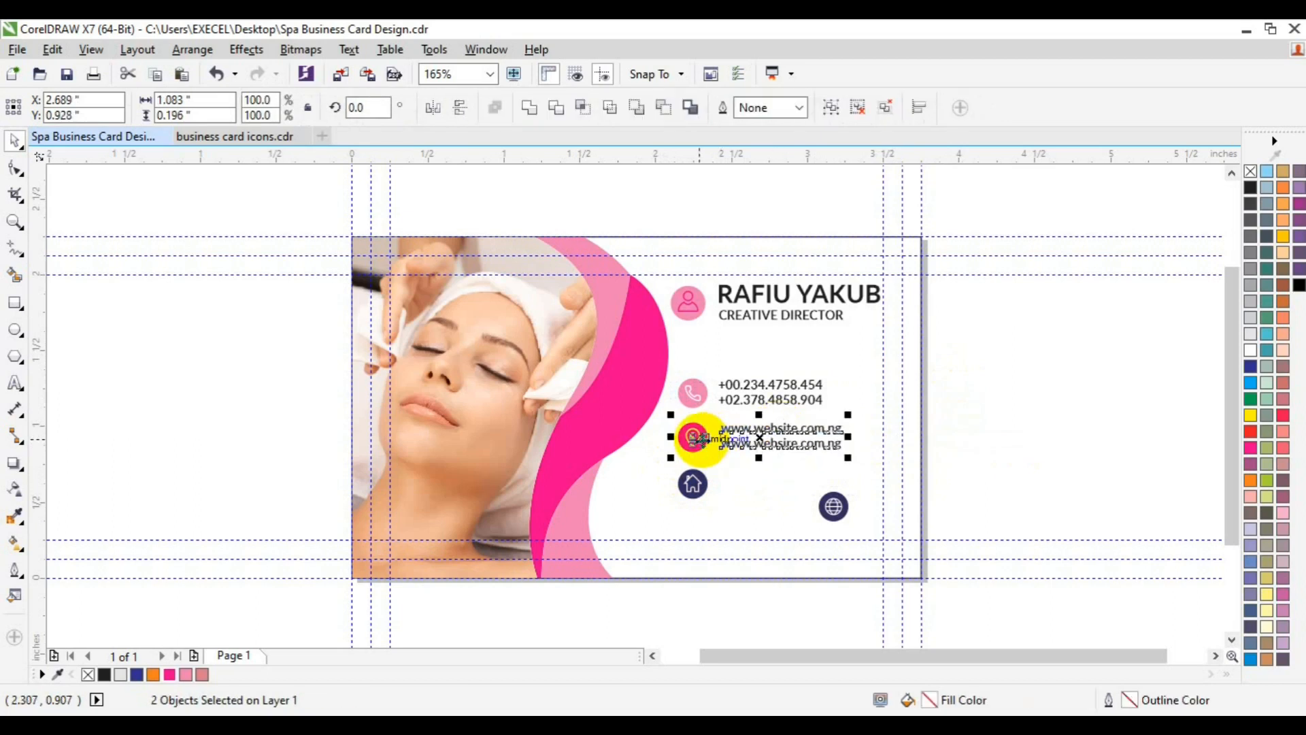
left_click(791, 400)
left_click(775, 436, "shift")
left_click(760, 442)
left_click(755, 398, "shift")
key("l")
Copy the website text beside the house icon and retype it as the Office Street address
left_click(990, 435)
left_click(814, 438)
left_click_drag(812, 443, 784, 484)
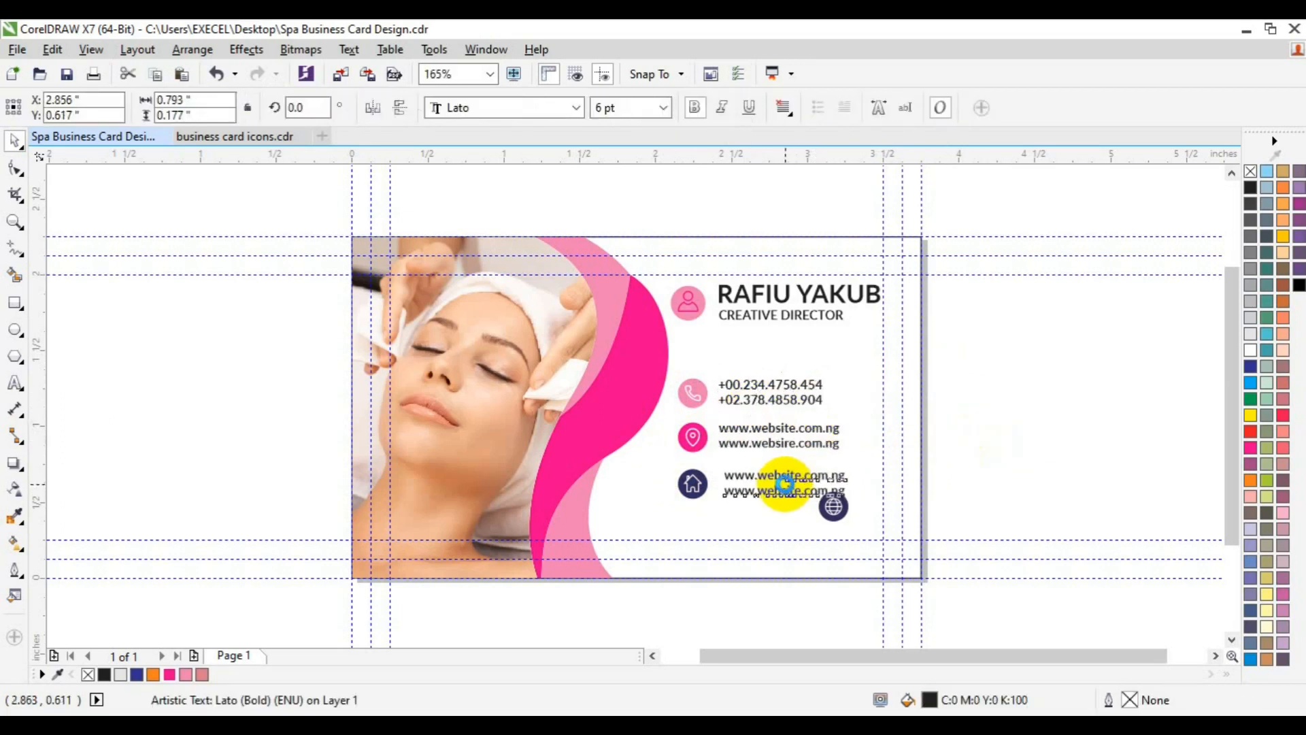
left_click(16, 382)
key("ctrl+a")
type("o")
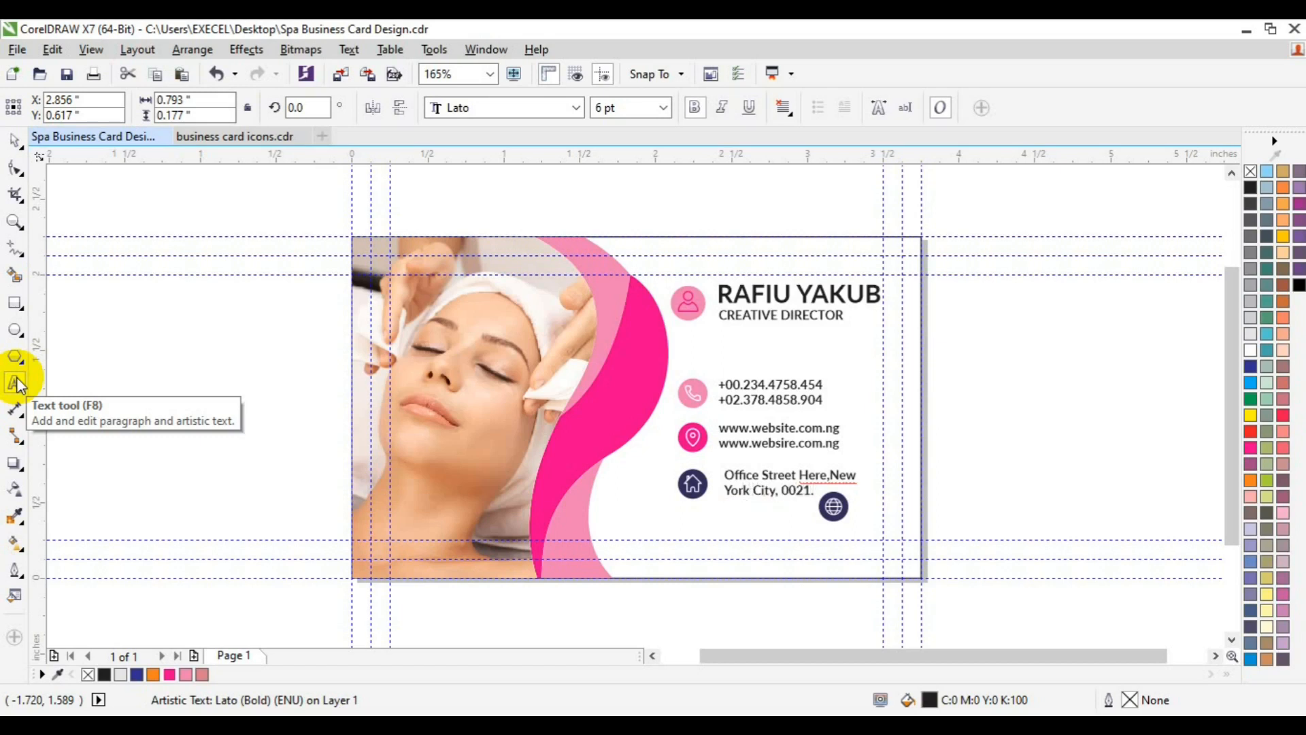
Colour the house icon light pink and group all its parts
left_click(15, 140)
left_click(692, 484)
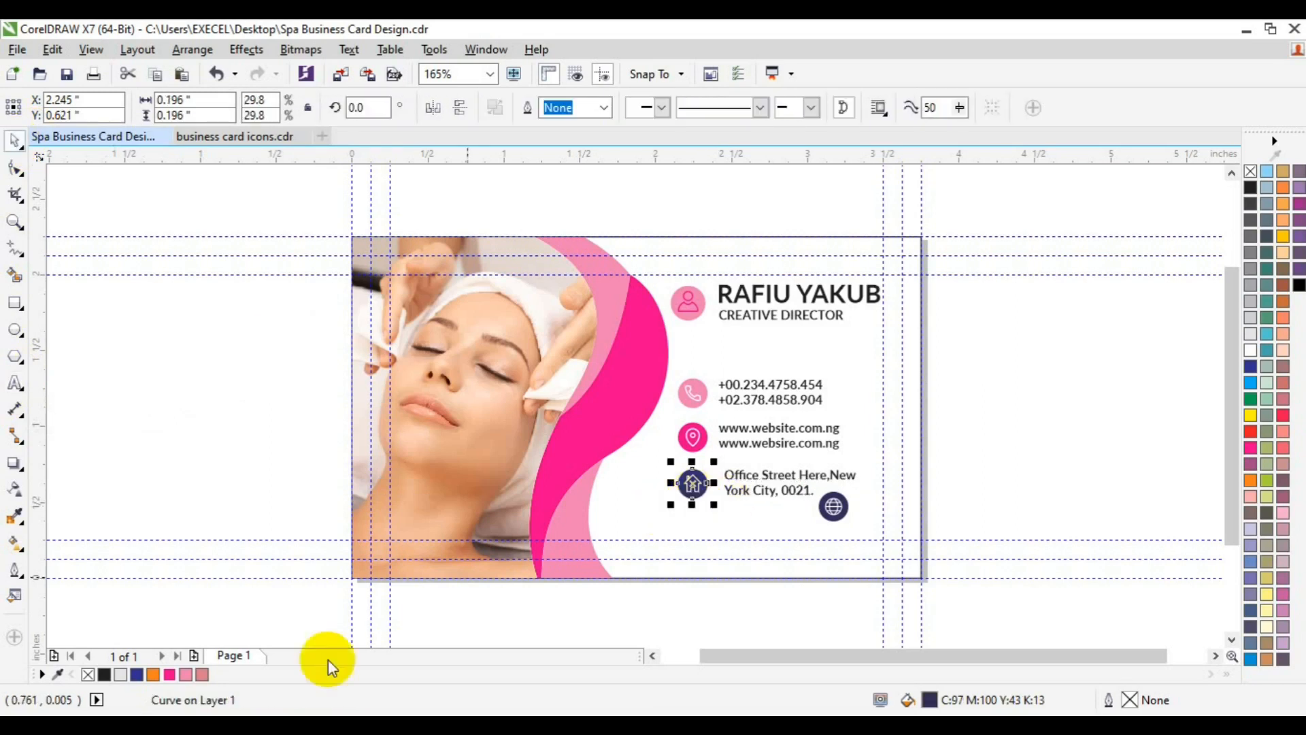
left_click(186, 674)
left_click(724, 631)
left_click_drag(732, 634, 645, 455)
key("ctrl+g")
Group the website and address text blocks together
left_click(789, 495, "shift")
left_click(777, 489)
left_click(694, 490, "shift")
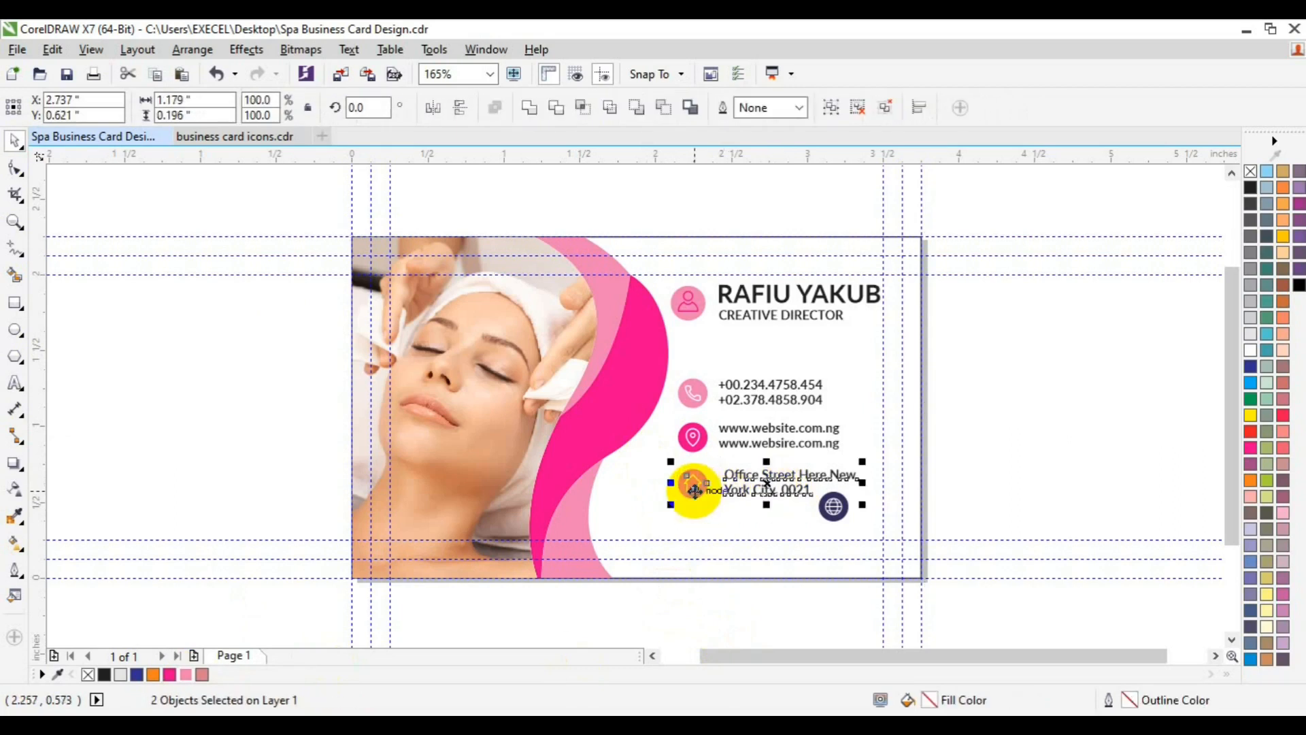
left_click(767, 435)
left_click(769, 475, "shift")
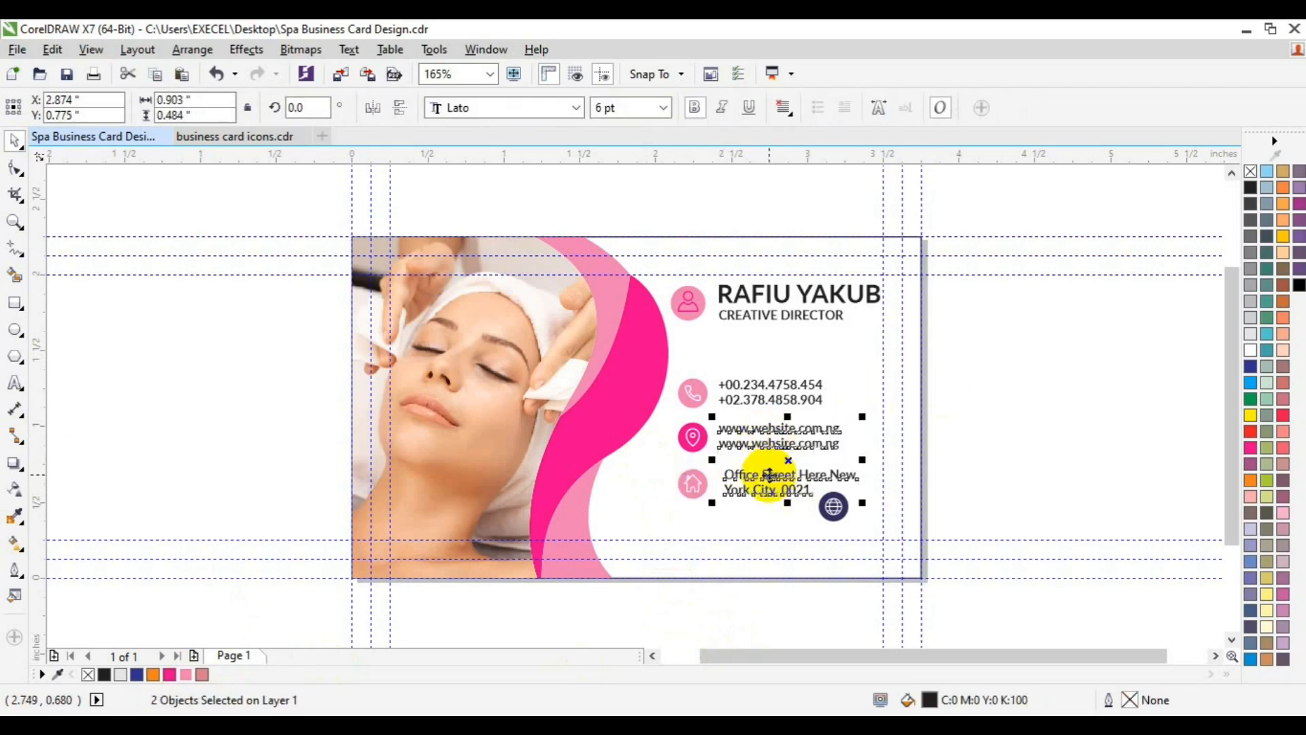
key("ctrl+g")
Group the name and CREATIVE DIRECTOR title, then left-align them with the phone-number text, nudged slightly right
left_click(749, 399, "shift")
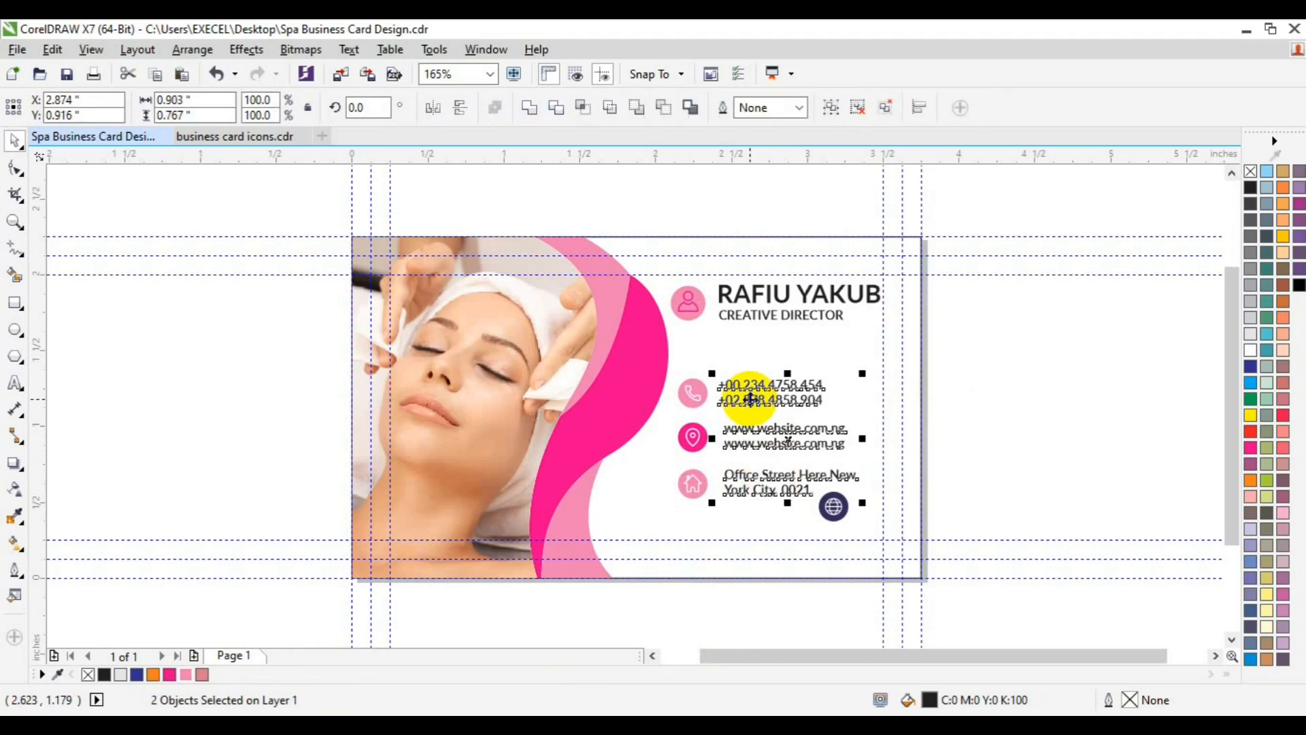
left_click(749, 400, "shift")
left_click(738, 316)
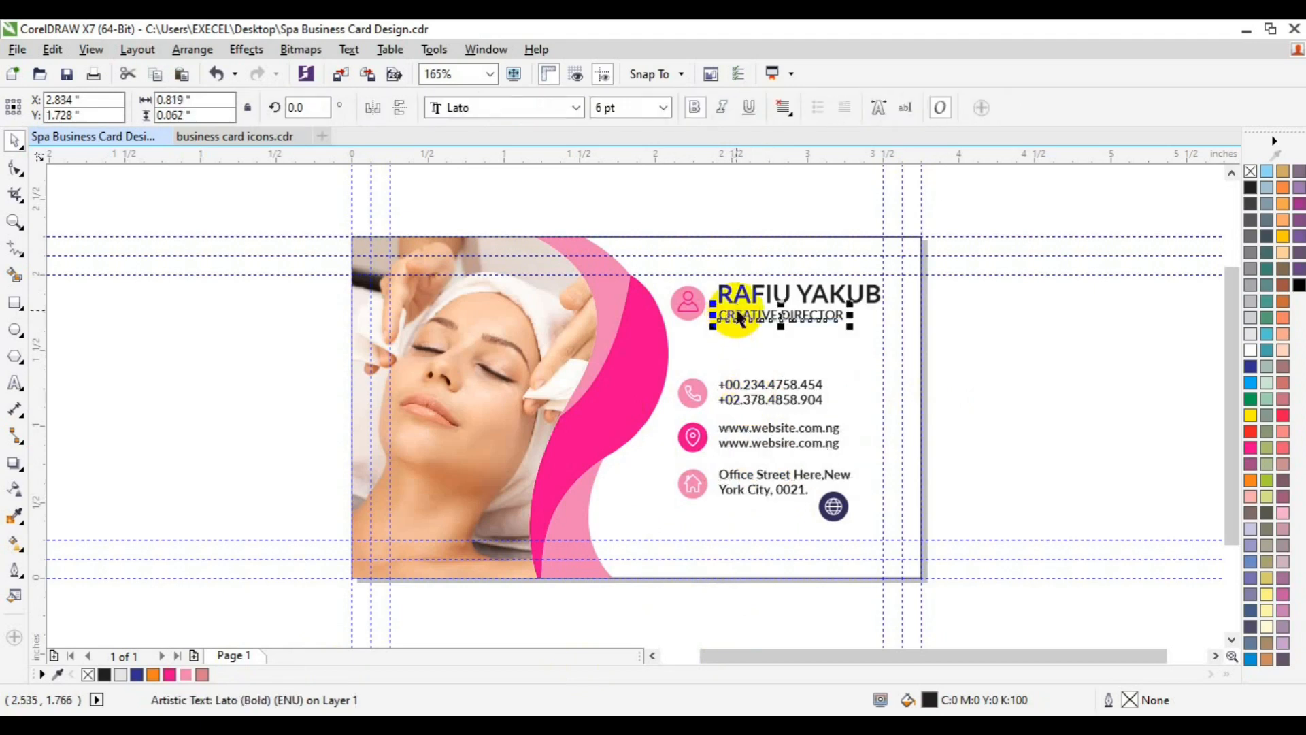
left_click(734, 300, "shift")
key("ctrl+g")
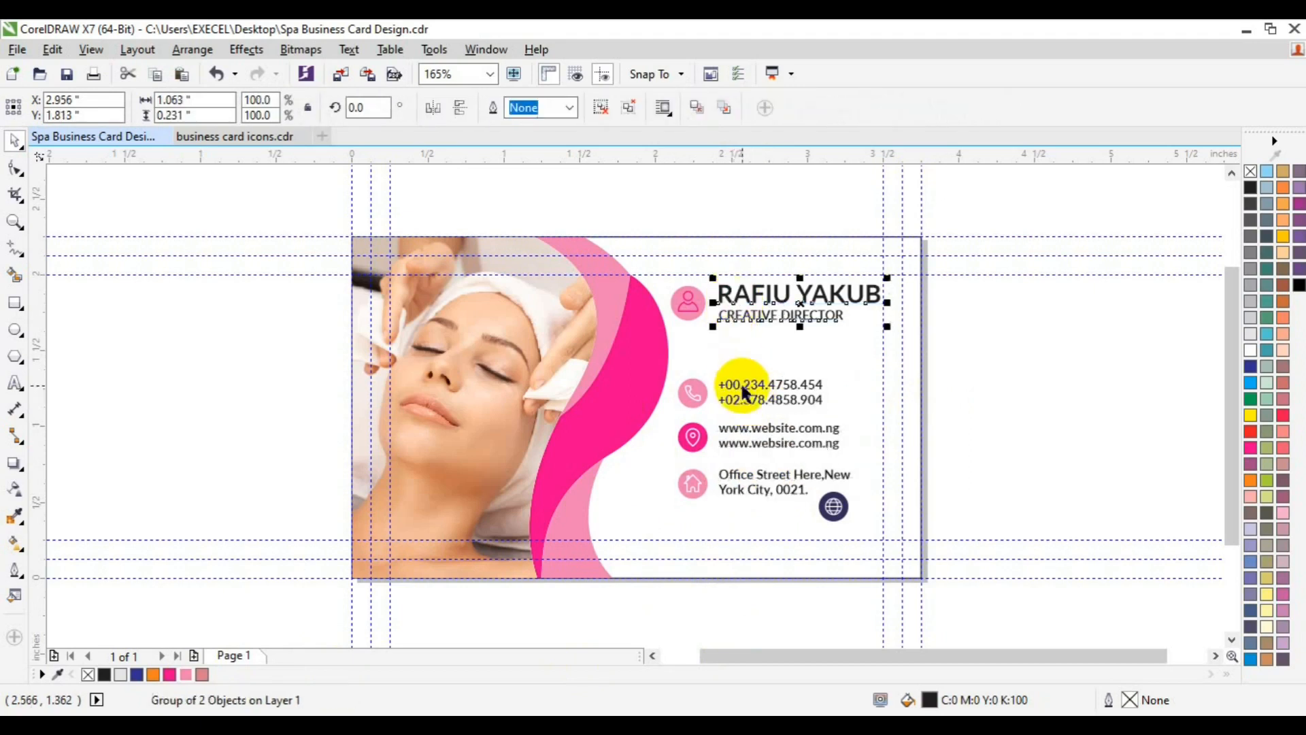
left_click(745, 390, "shift")
key("l")
key("Right")
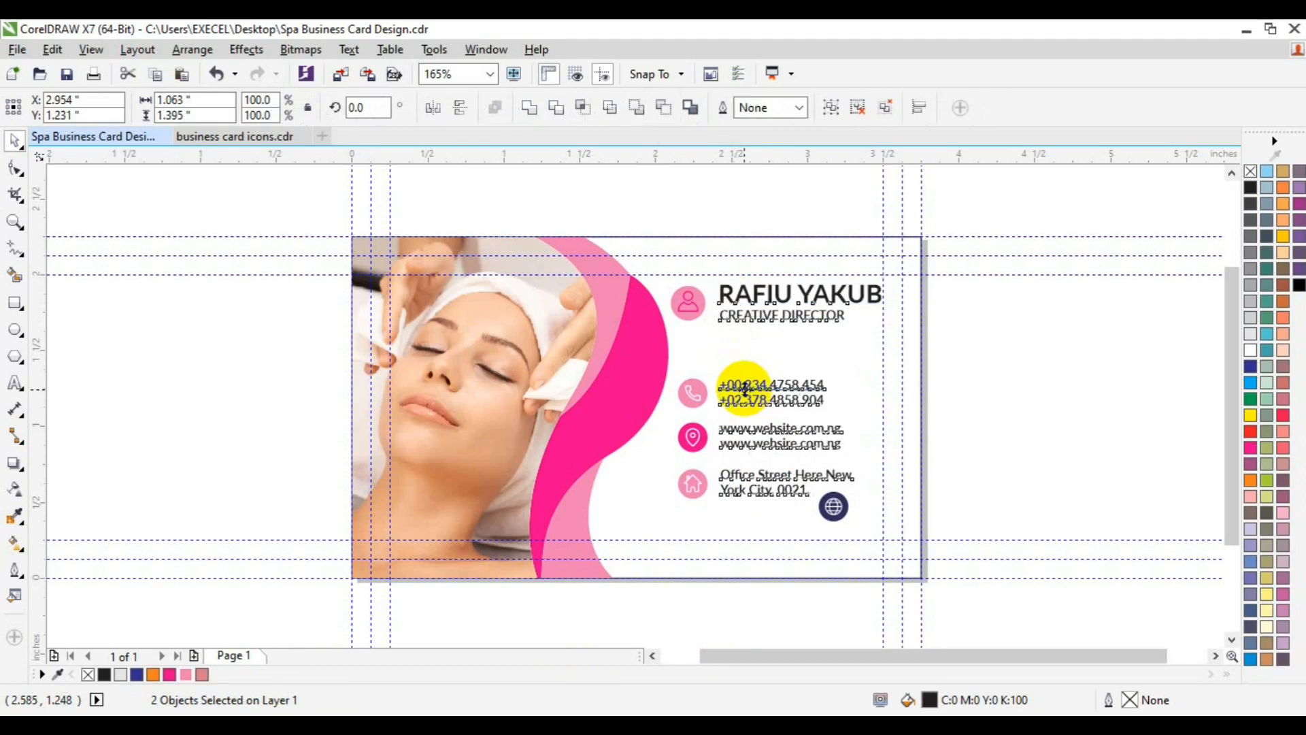
Delete the globe icon from the card
left_click(965, 468)
left_click_drag(964, 468, 754, 594)
key("Delete")
left_click(753, 594)
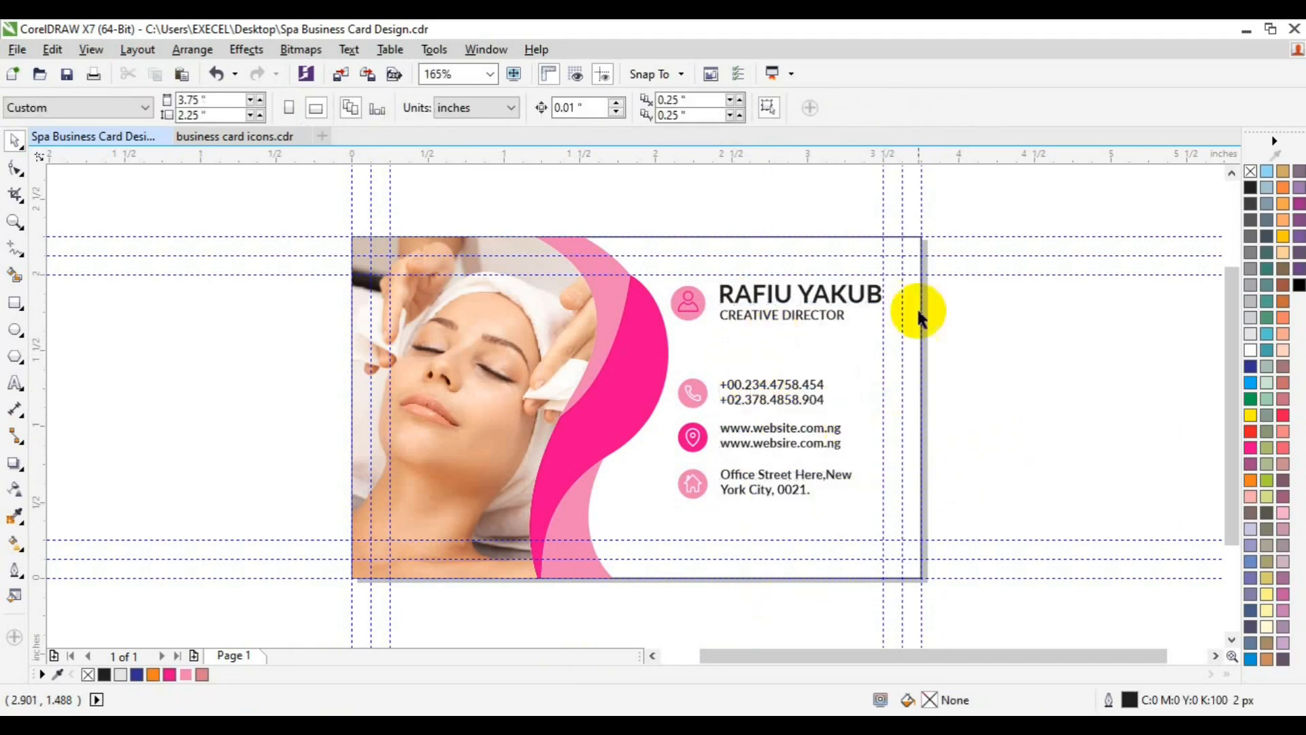